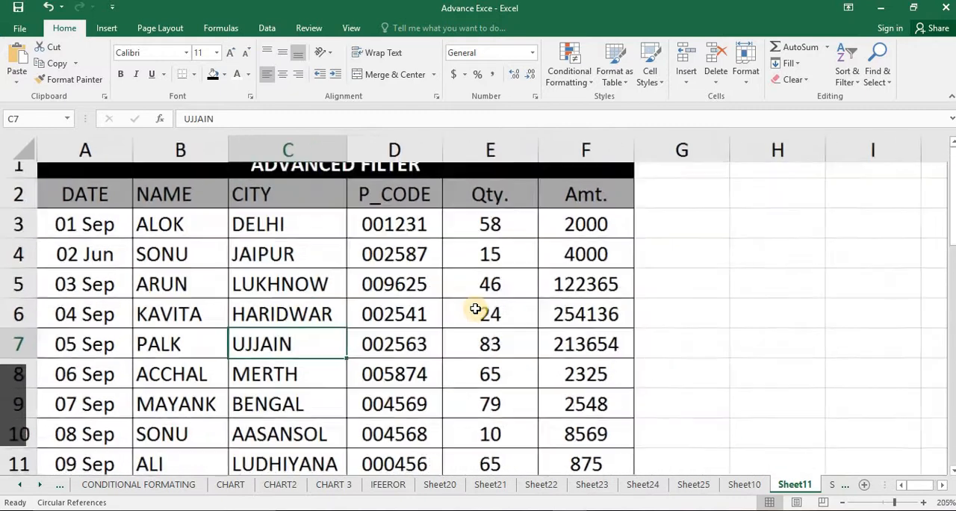
# Examine the Advanced Filter table's records and its column headers, including NAME, CITY, P_CODE and Qty
pyautogui.scroll(-10, 474, 308)
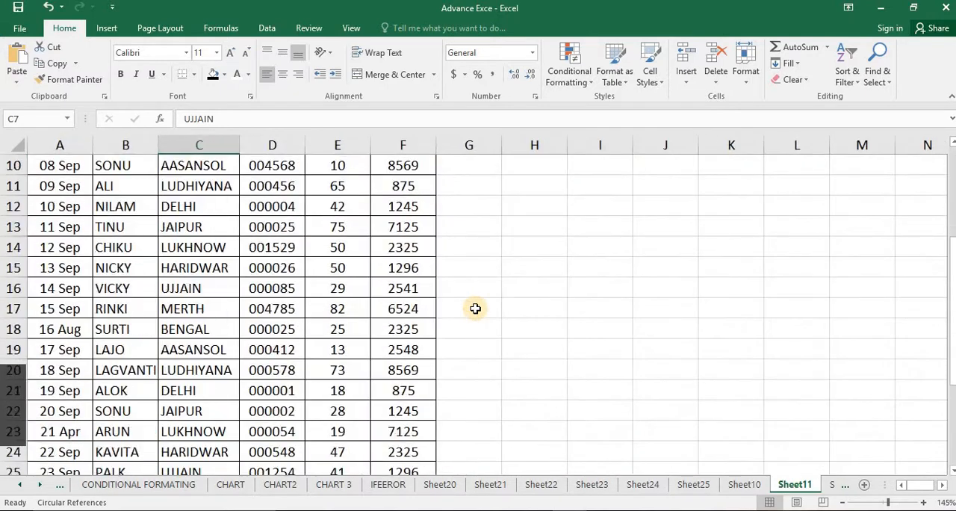
pyautogui.scroll(10, 470, 299)
pyautogui.scroll(-1, 463, 282)
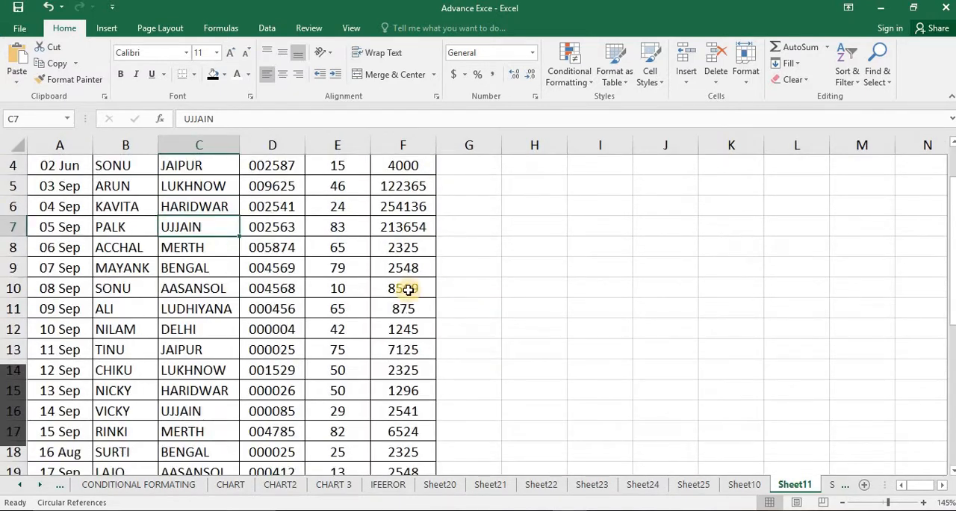
pyautogui.scroll(1, 403, 287)
pyautogui.click(276, 261)
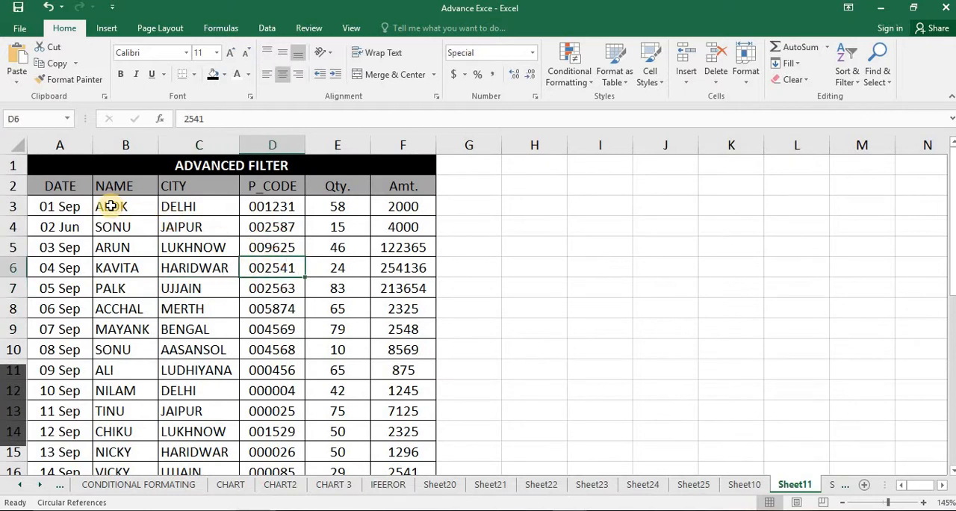
pyautogui.click(117, 186)
pyautogui.click(195, 186)
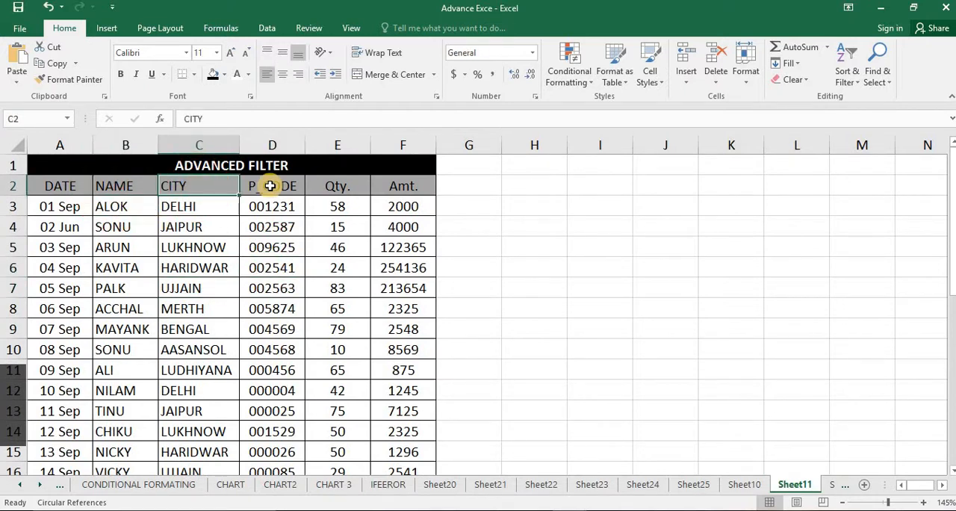
pyautogui.click(270, 186)
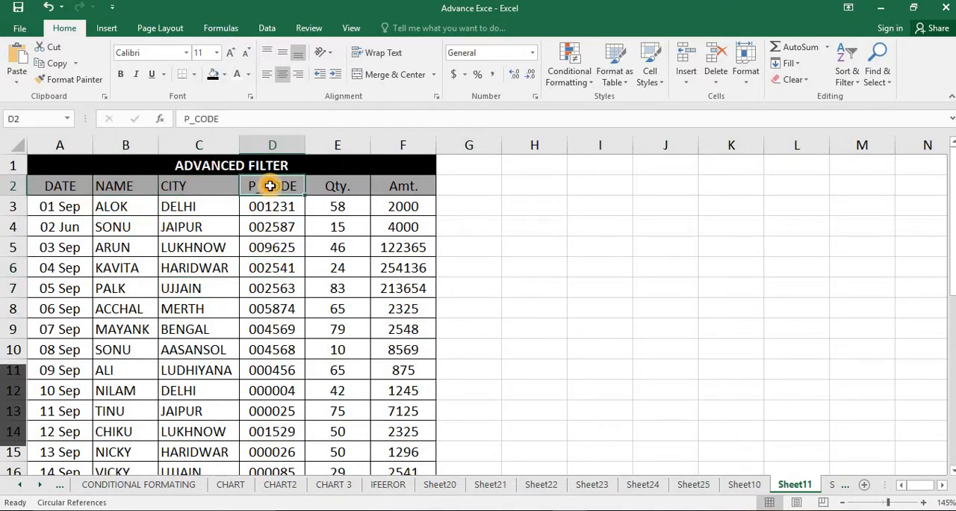
pyautogui.click(357, 185)
pyautogui.click(415, 209)
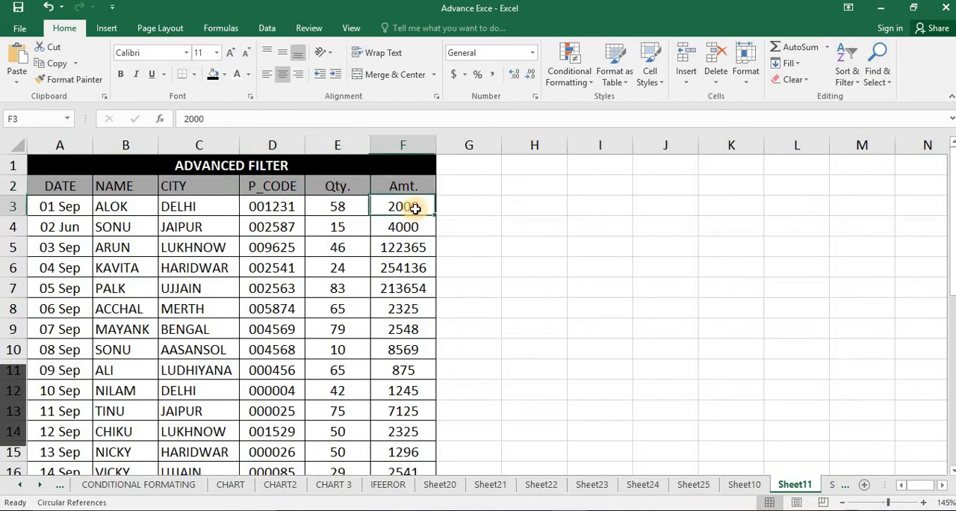
pyautogui.click(562, 221)
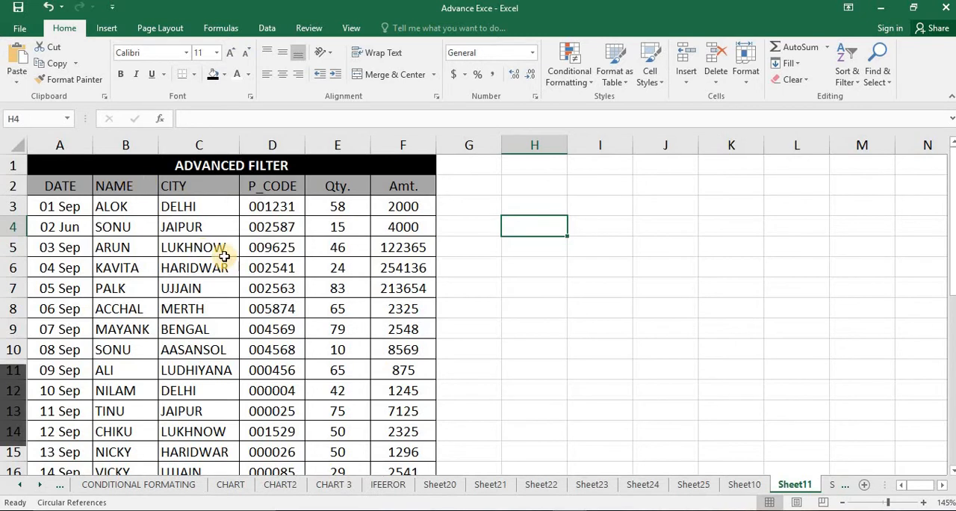
pyautogui.keyDown('ctrl'); pyautogui.scroll(2, 224, 247); pyautogui.keyUp('ctrl')
pyautogui.scroll(1, 327, 248)
pyautogui.click(329, 247)
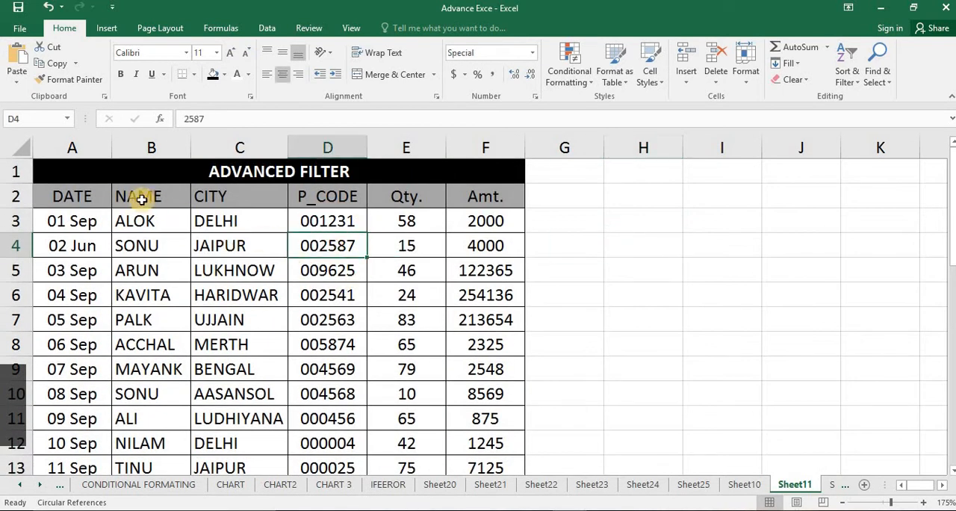
pyautogui.click(203, 215)
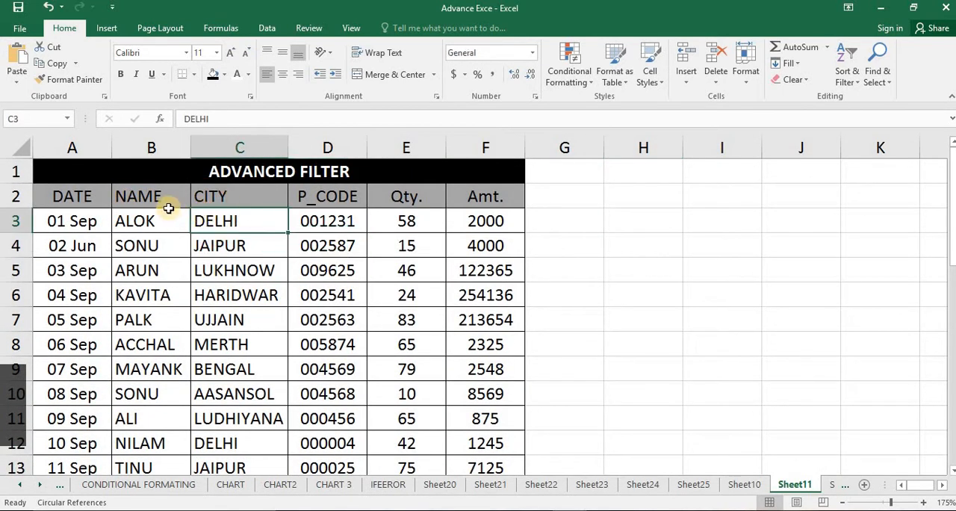
# Select the header row from DATE to Amt. and turn on filtering for these columns
pyautogui.click(83, 199)
pyautogui.moveTo(83, 200); pyautogui.dragTo(452, 197)
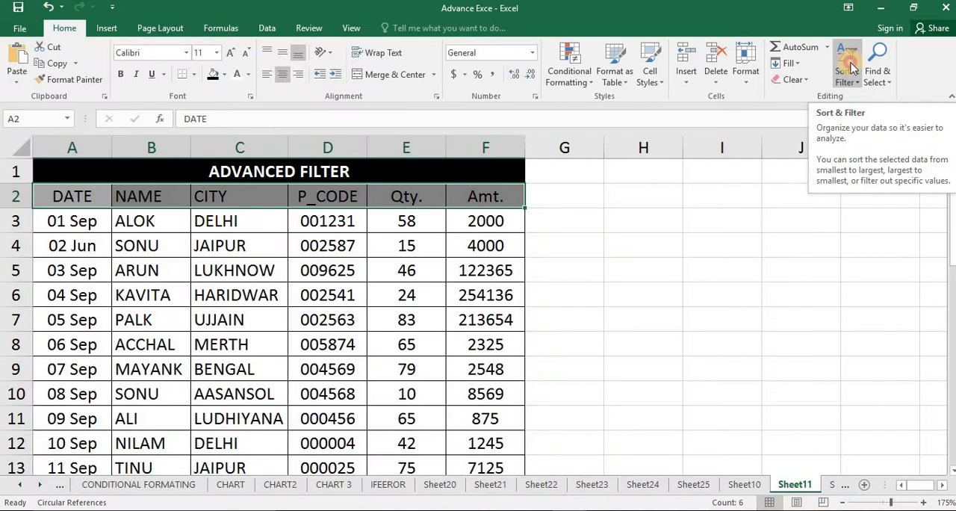
pyautogui.click(849, 67)
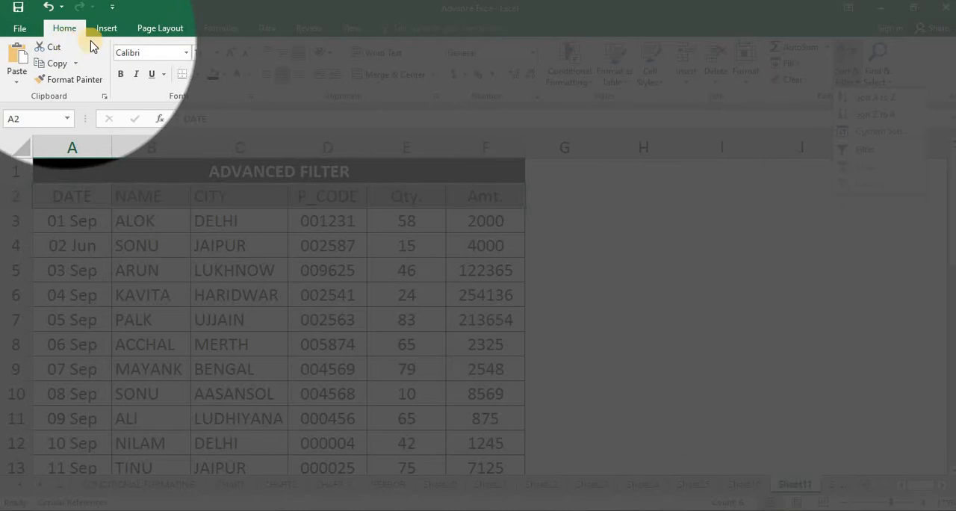
pyautogui.click(67, 28)
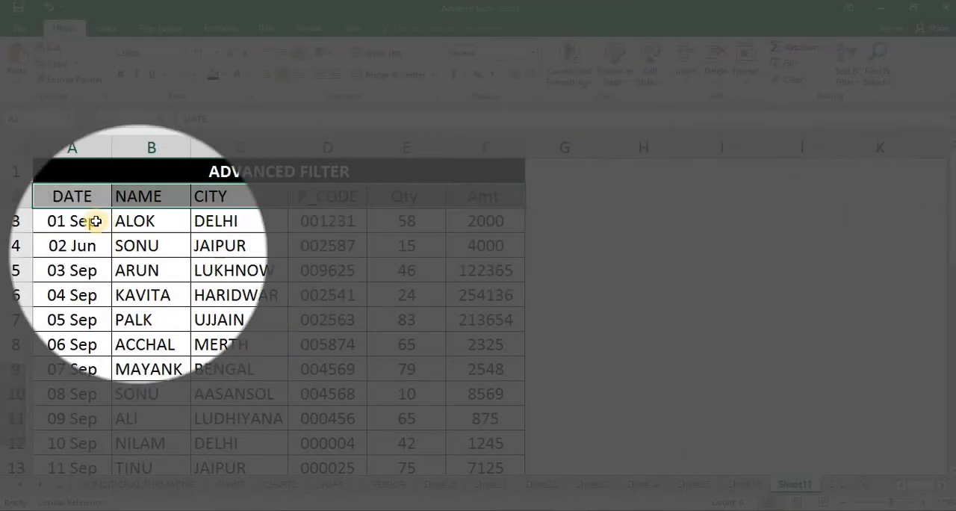
pyautogui.moveTo(88, 199); pyautogui.dragTo(488, 196)
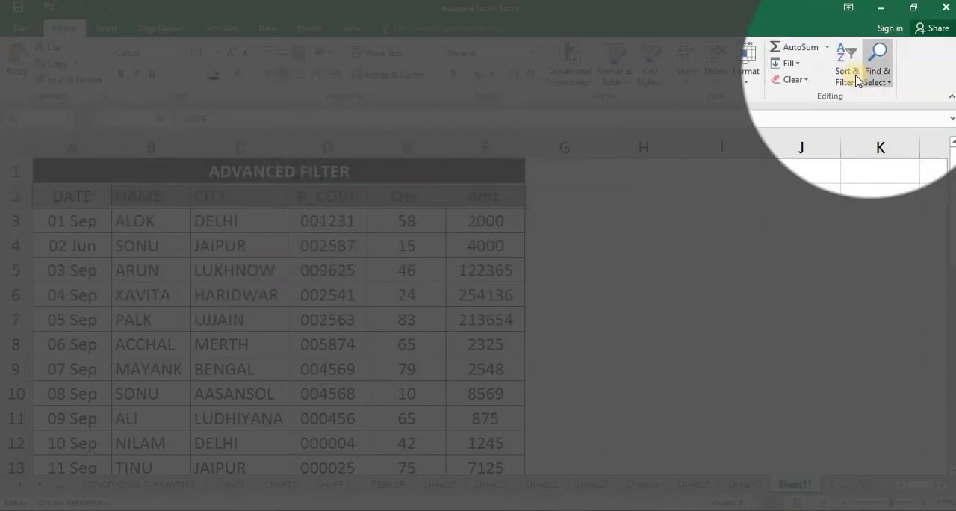
pyautogui.click(843, 75)
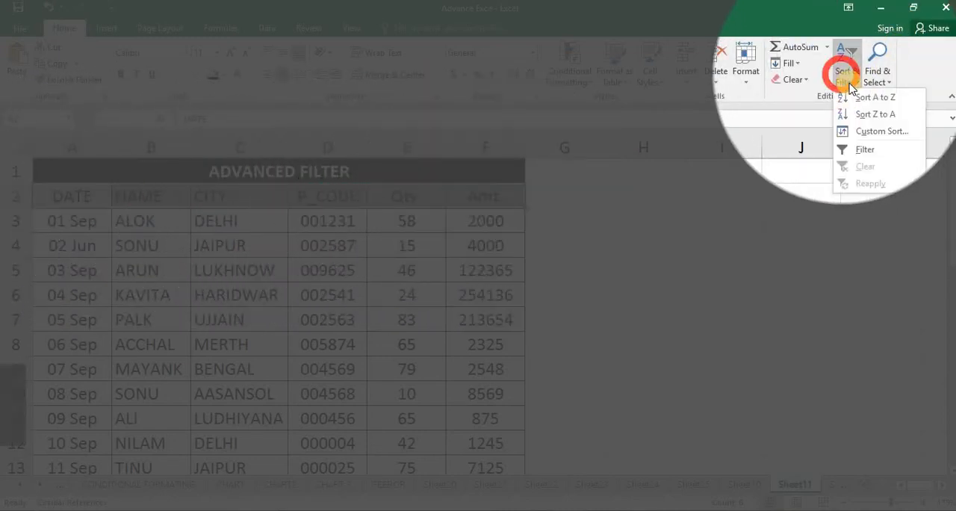
pyautogui.click(865, 152)
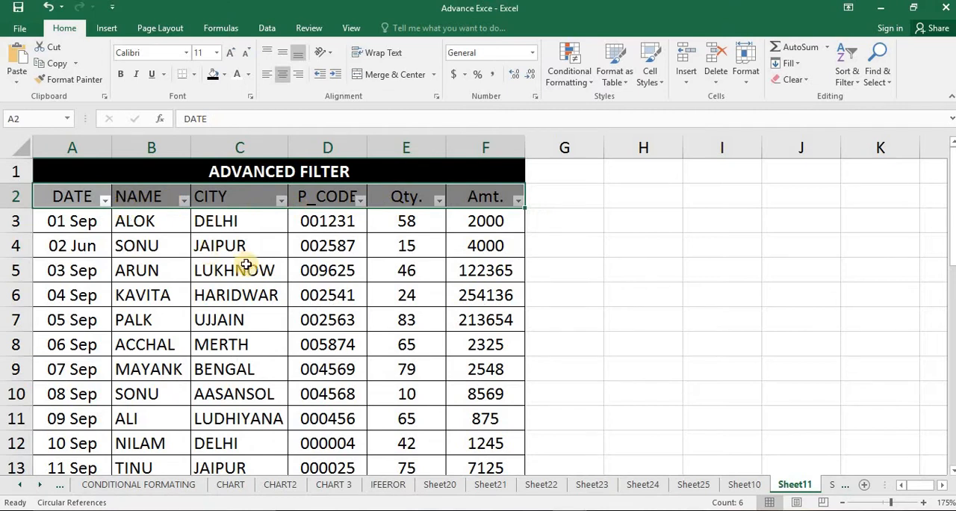
# Check the filter controls on each header from DATE to Amt. and review the table down to its last record
pyautogui.click(246, 265)
pyautogui.click(74, 196)
pyautogui.click(162, 198)
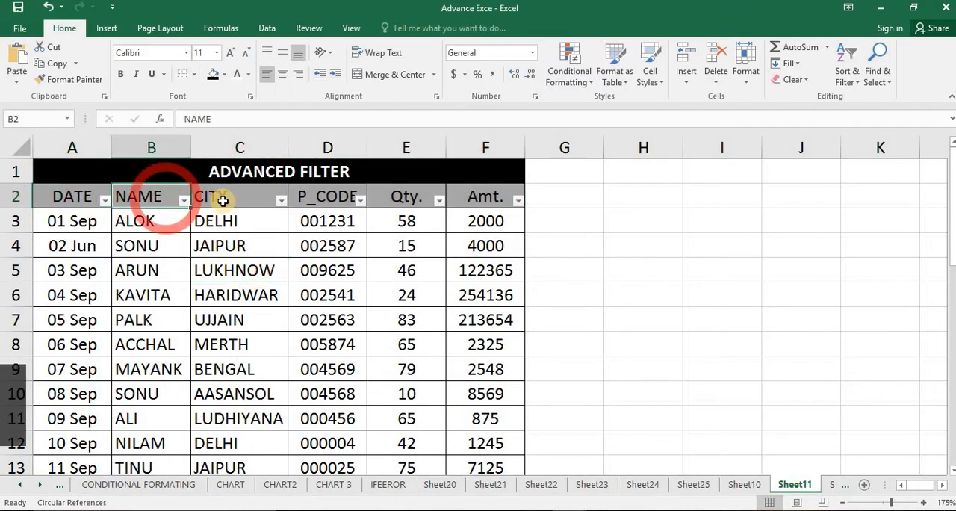
pyautogui.click(269, 197)
pyautogui.click(318, 197)
pyautogui.click(402, 188)
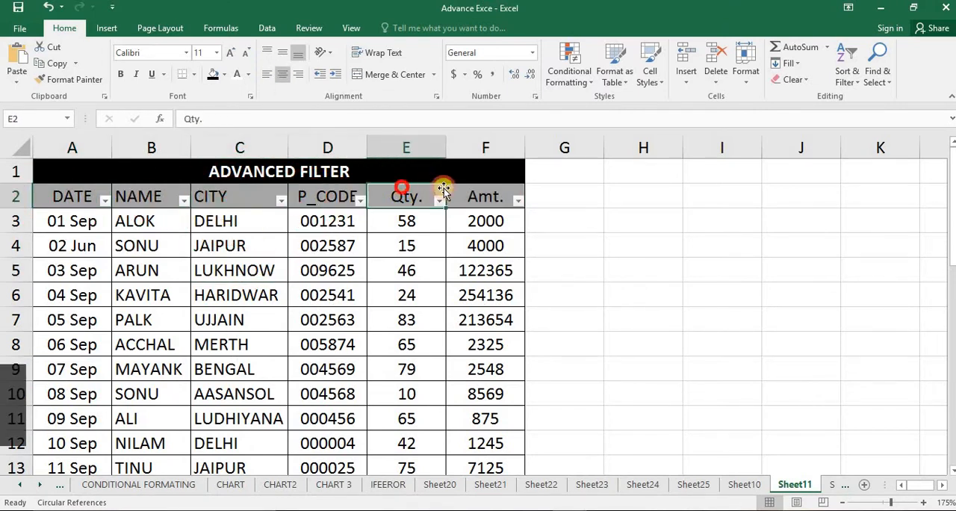
pyautogui.click(471, 187)
pyautogui.scroll(-3, 478, 245)
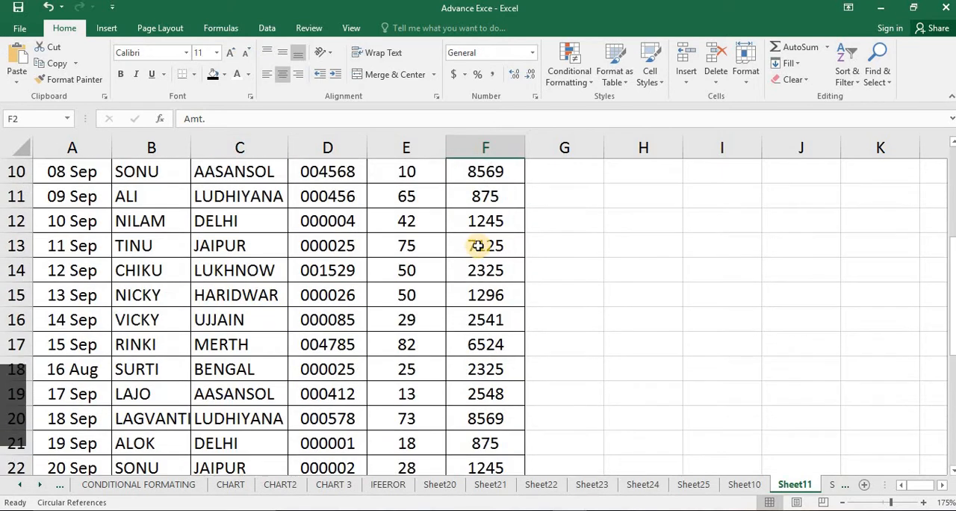
pyautogui.scroll(-7, 478, 251)
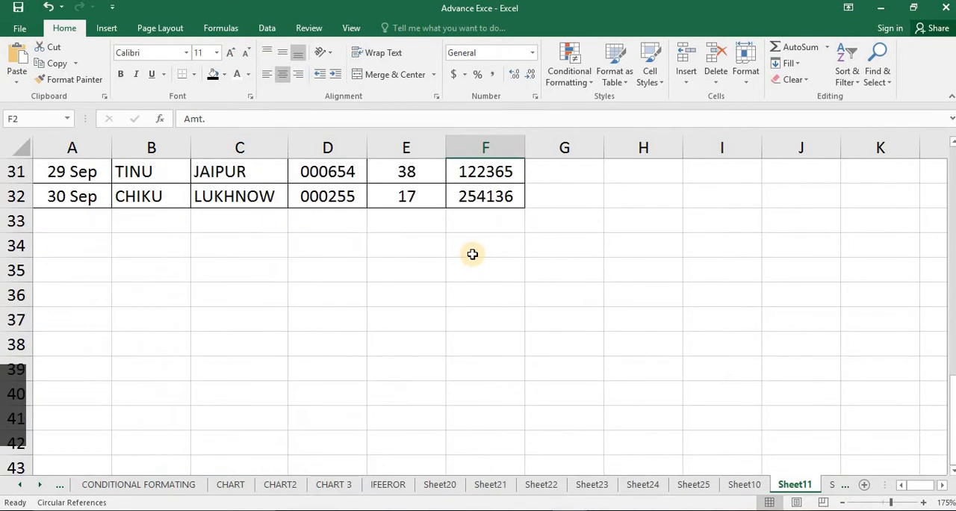
pyautogui.scroll(10, 471, 272)
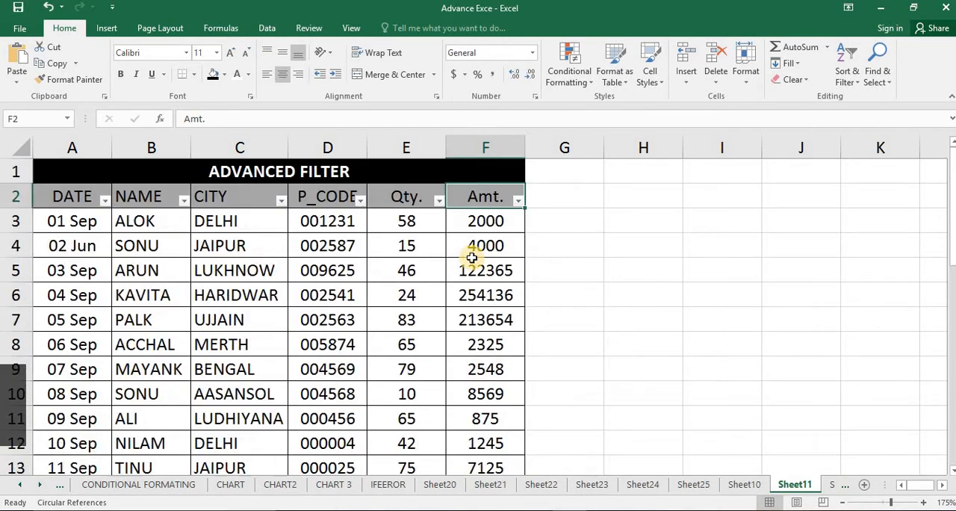
pyautogui.click(440, 279)
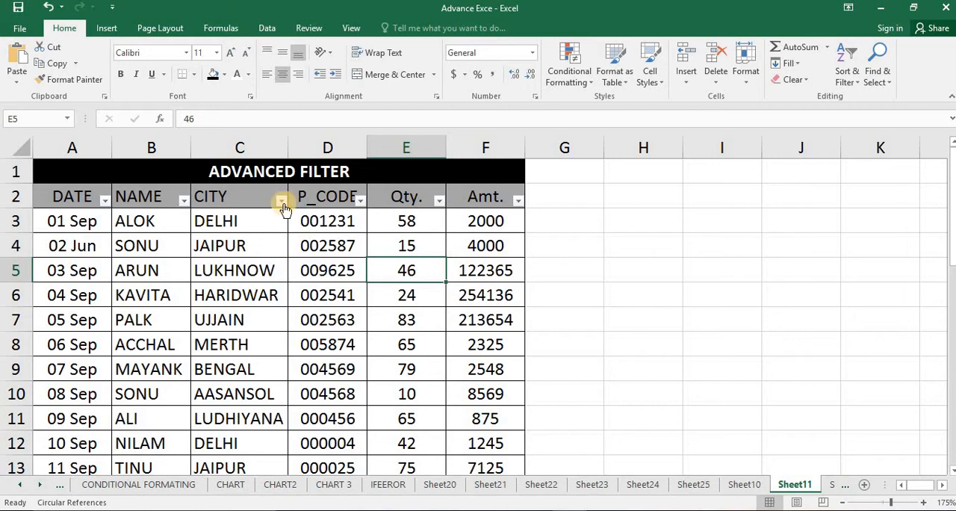
pyautogui.click(279, 200)
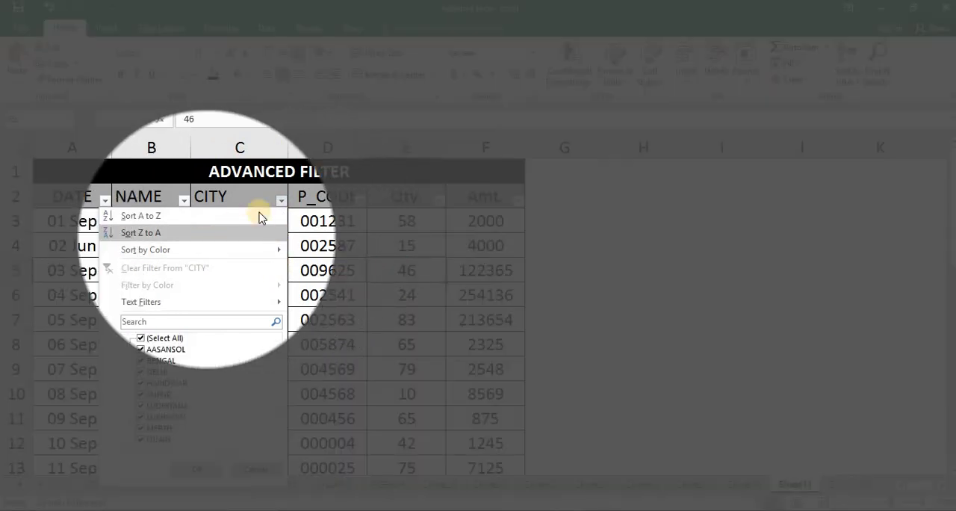
pyautogui.click(280, 200)
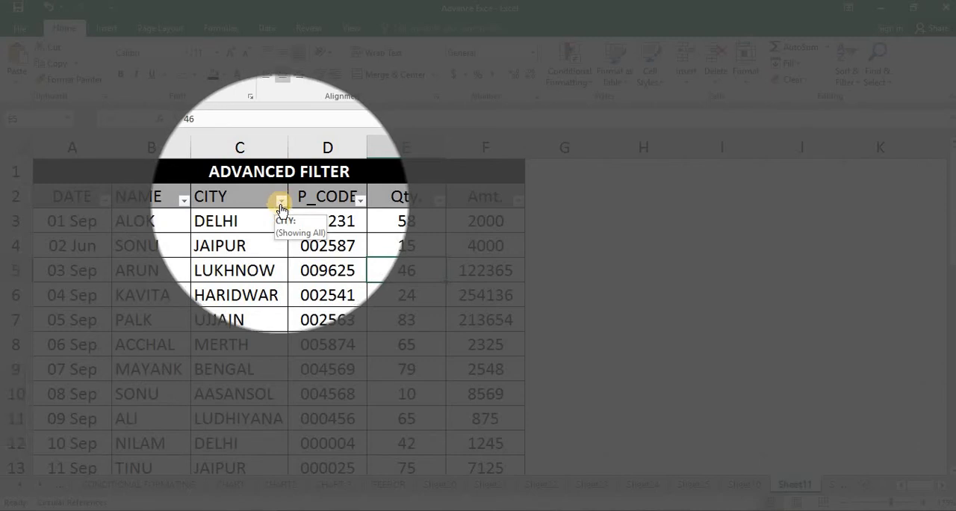
pyautogui.click(280, 200)
pyautogui.click(280, 200)
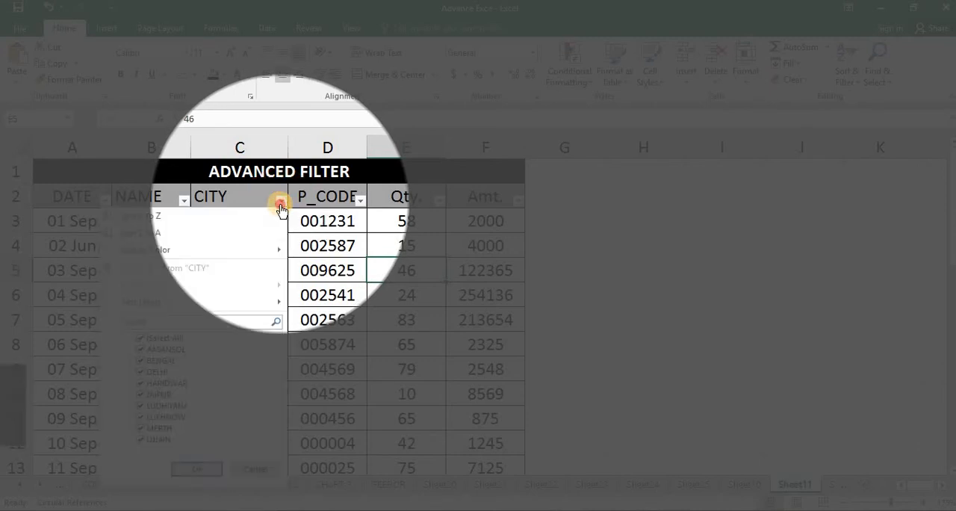
pyautogui.click(280, 200)
pyautogui.click(279, 203)
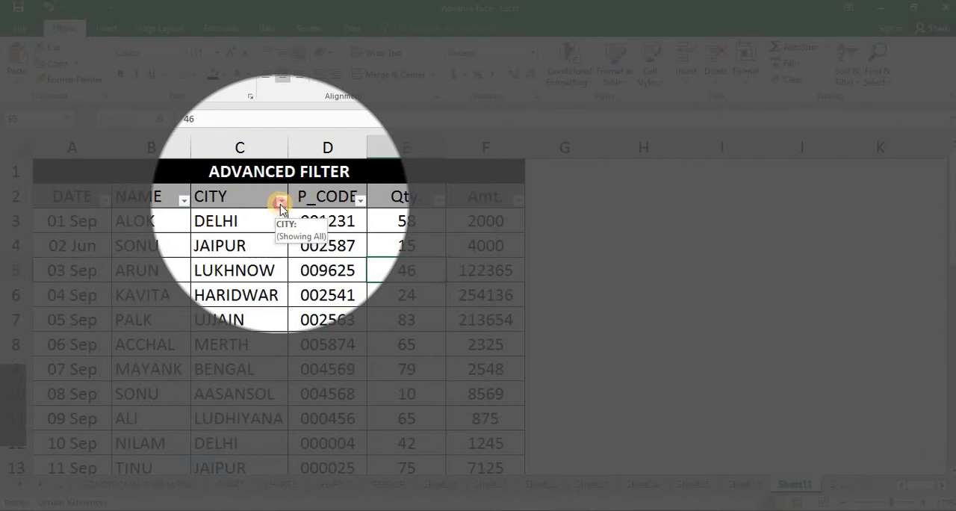
# Filter the CITY column to show only the DELHI records
pyautogui.click(280, 202)
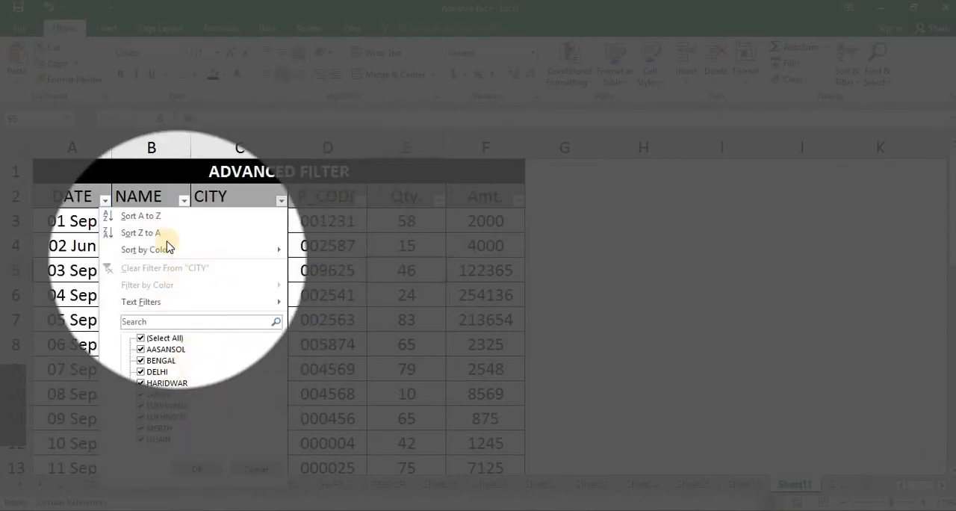
pyautogui.moveTo(162, 248)
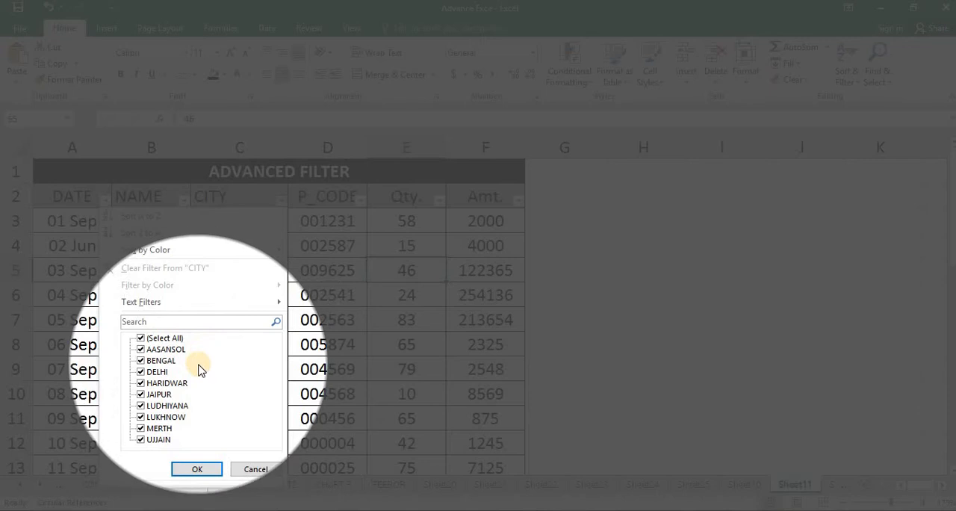
pyautogui.click(159, 338)
pyautogui.click(142, 371)
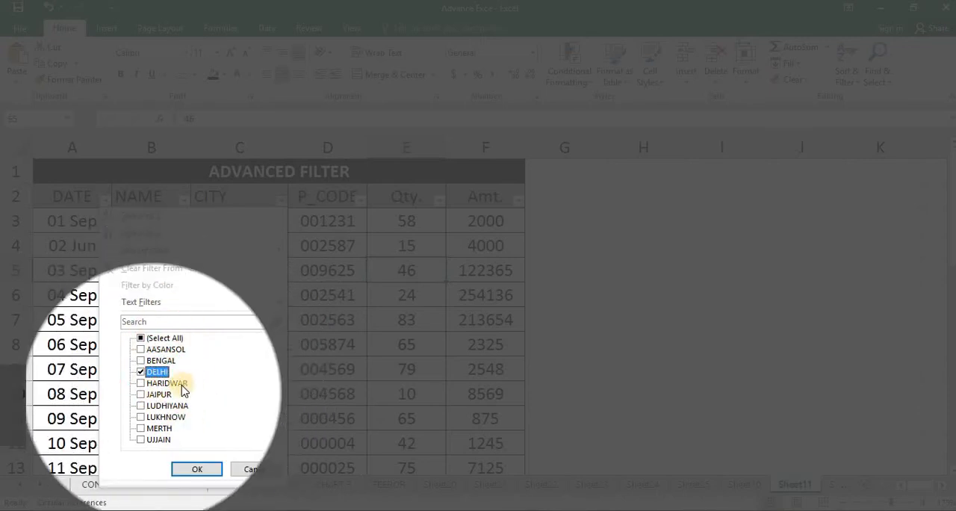
pyautogui.click(203, 468)
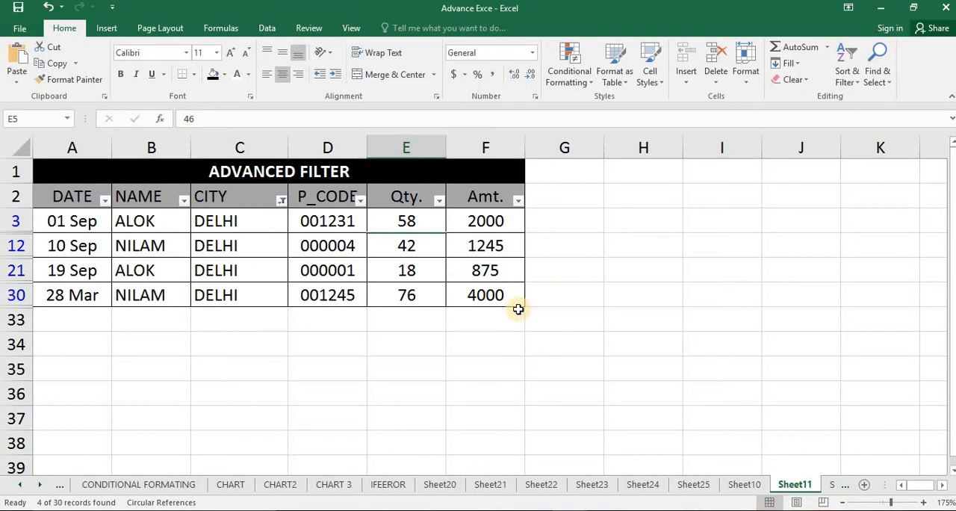
pyautogui.click(558, 329)
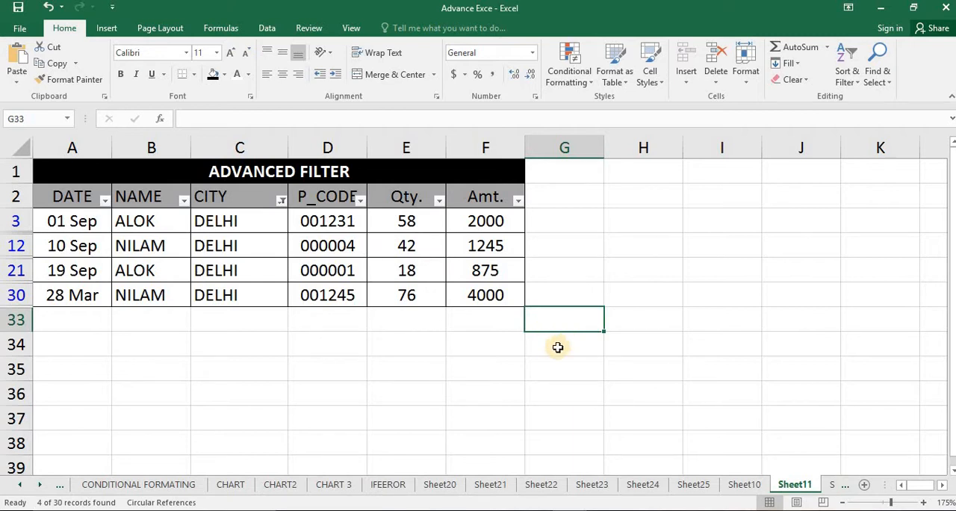
# Clear the filter from the CITY column and look over the full list of records
pyautogui.click(281, 200)
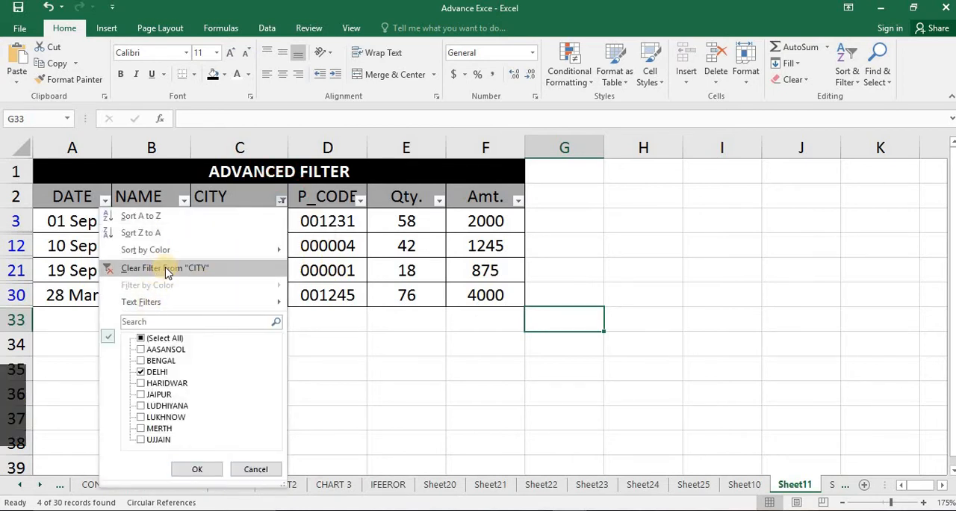
pyautogui.click(314, 259)
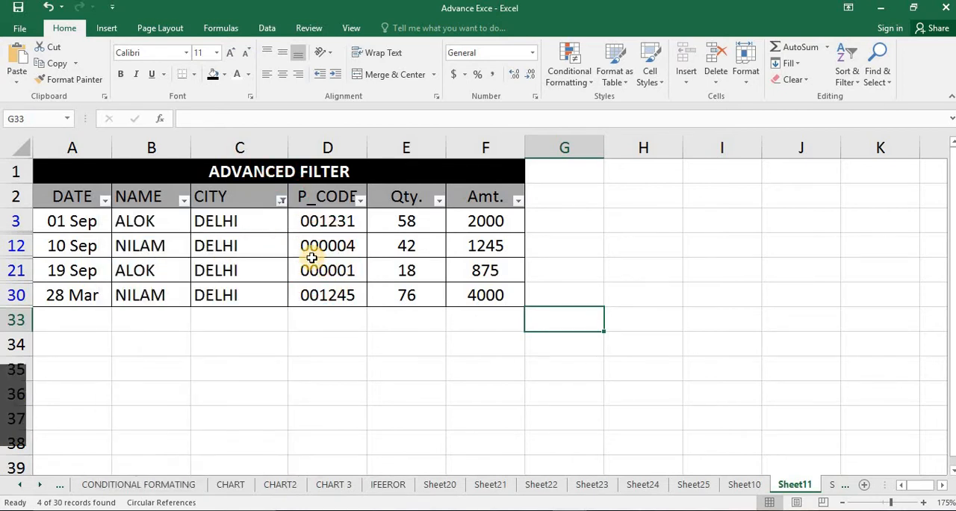
pyautogui.click(281, 203)
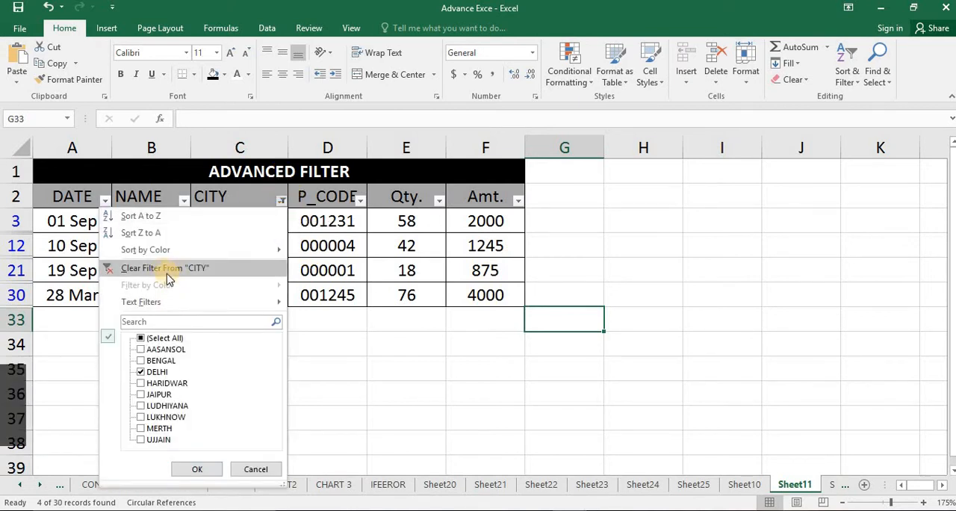
pyautogui.click(217, 272)
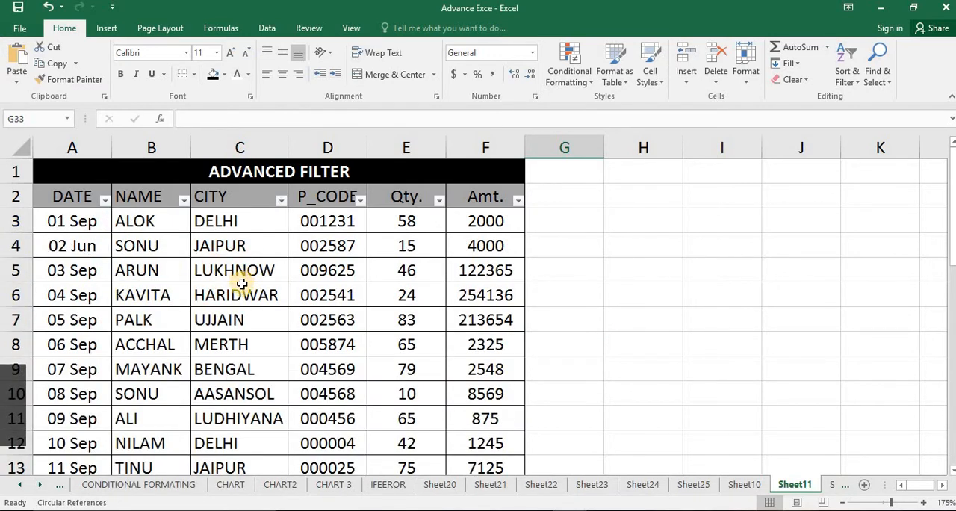
pyautogui.scroll(-11, 241, 284)
pyautogui.scroll(11, 243, 288)
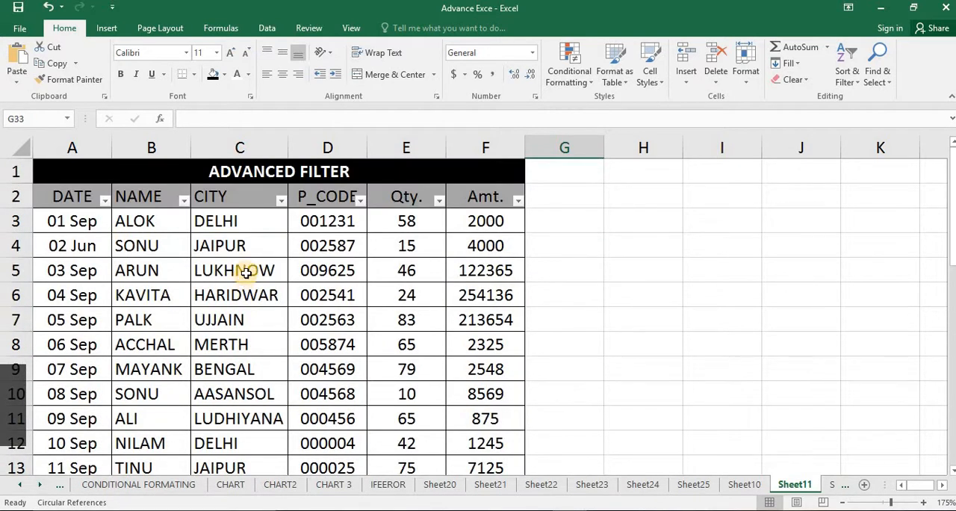
# Filter the CITY column to show only the DELHI and UJJAIN records
pyautogui.click(245, 272)
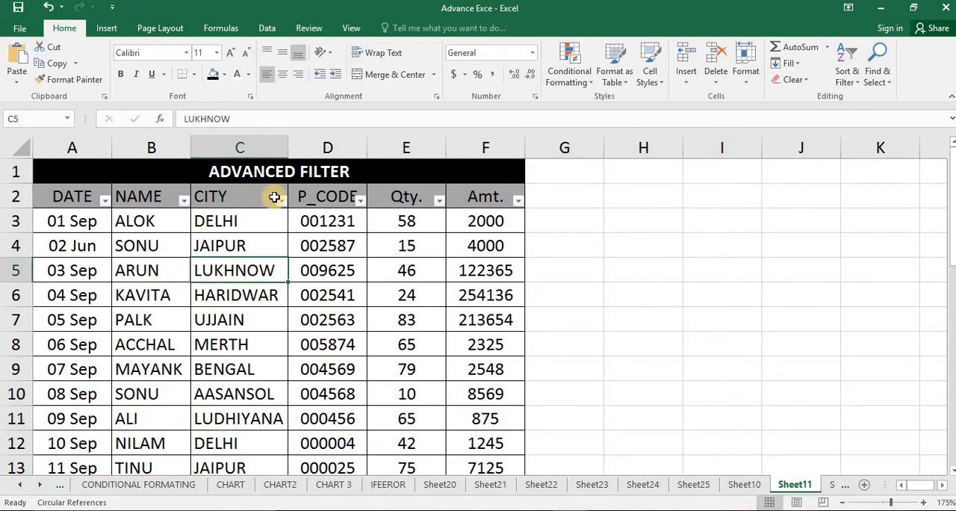
pyautogui.click(141, 221)
pyautogui.click(252, 215)
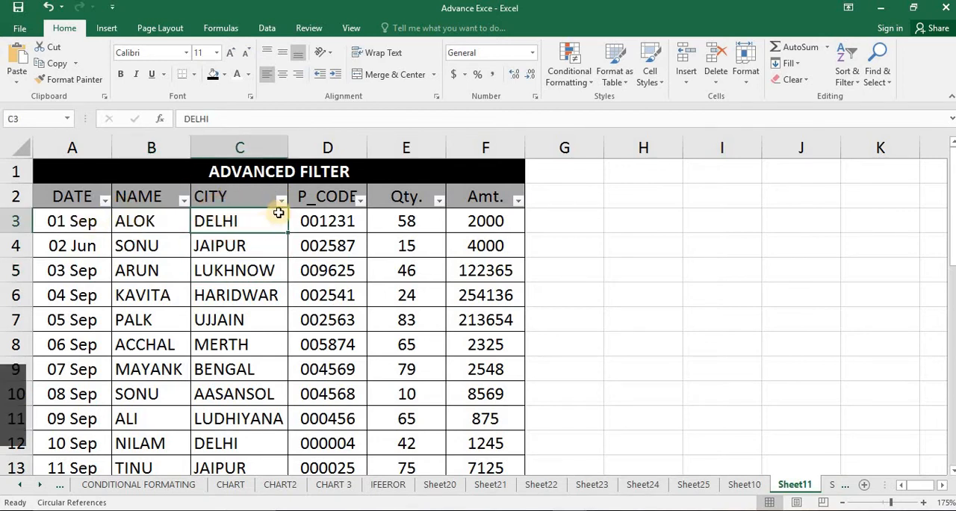
pyautogui.click(282, 202)
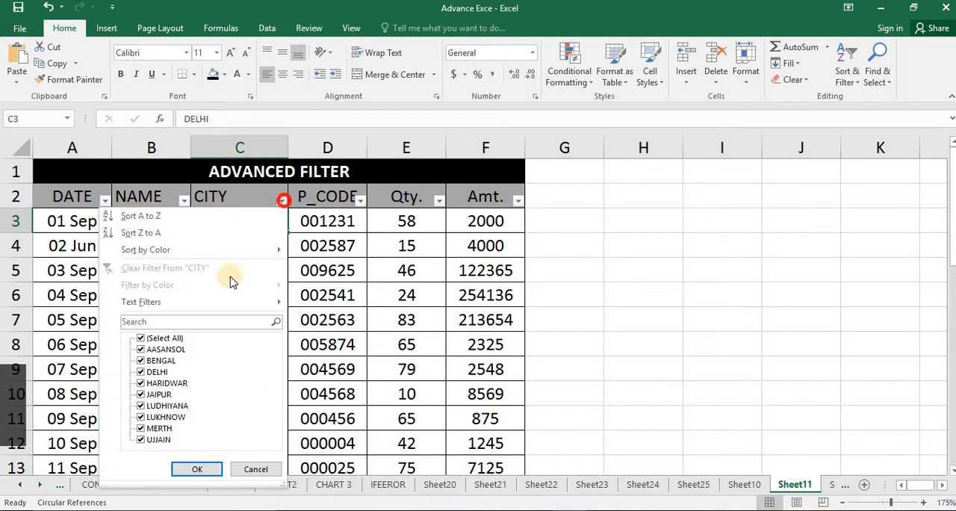
pyautogui.click(169, 341)
pyautogui.click(158, 372)
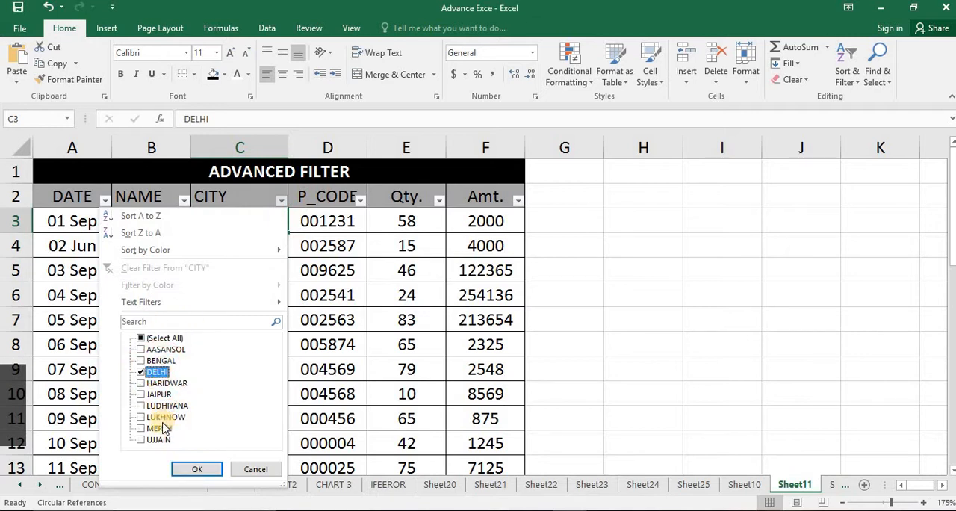
pyautogui.click(160, 441)
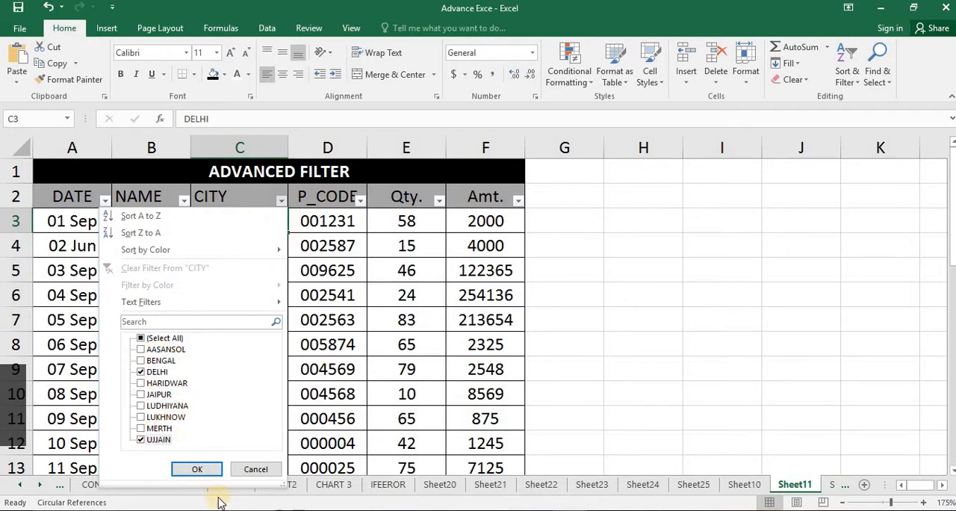
pyautogui.click(198, 470)
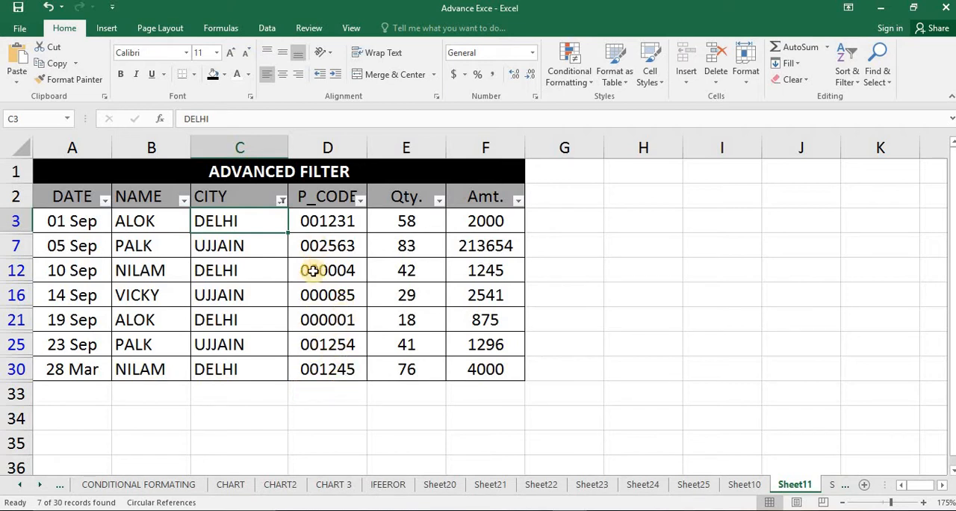
pyautogui.click(182, 200)
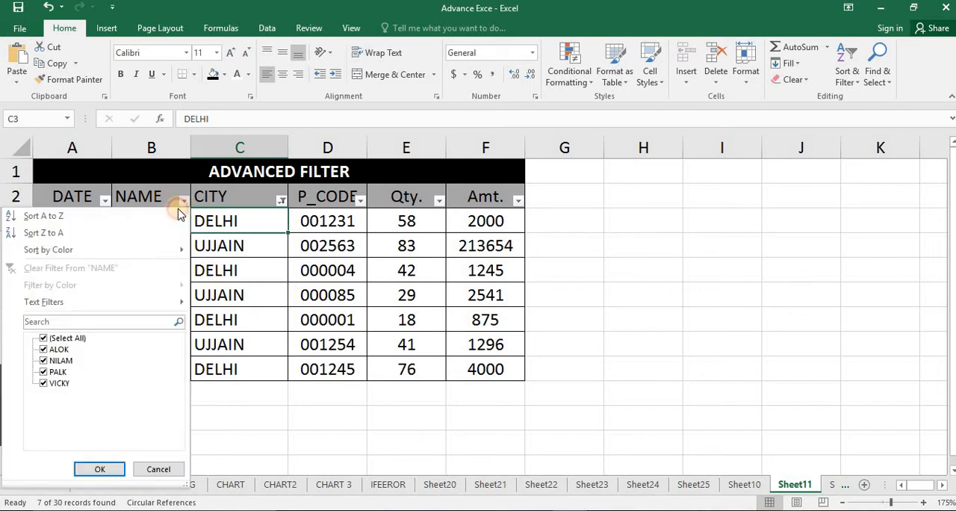
pyautogui.click(79, 341)
pyautogui.click(60, 349)
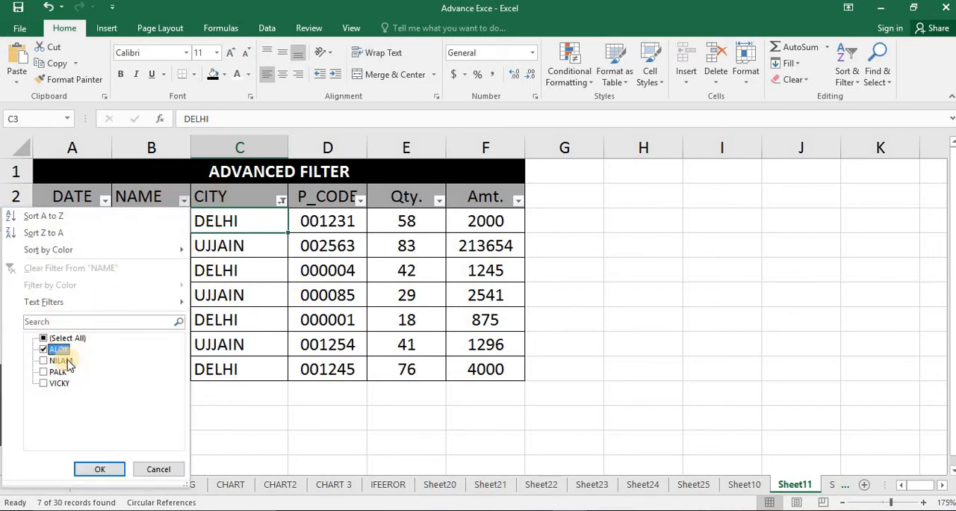
pyautogui.click(157, 466)
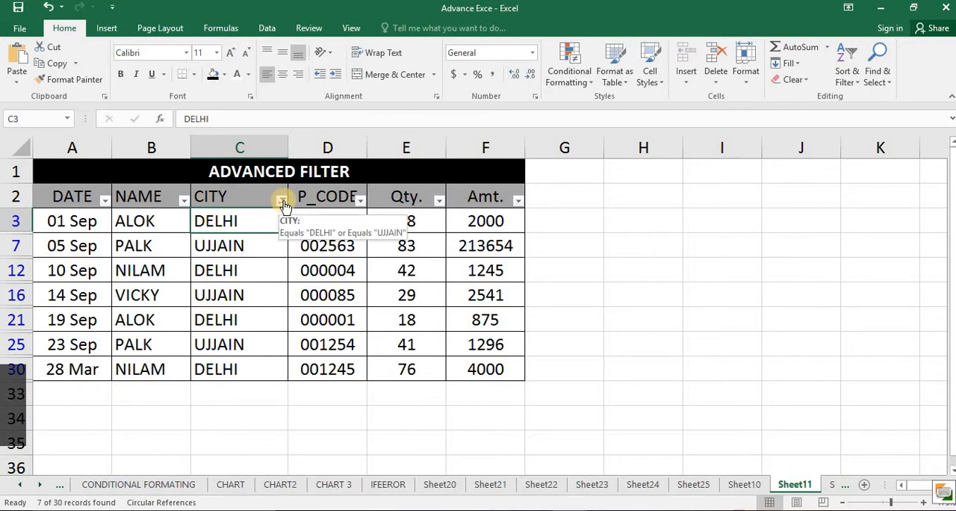
# Filter the NAME column to show only the first listed name within the city-filtered records, and check the matching rows
pyautogui.click(183, 200)
pyautogui.click(62, 339)
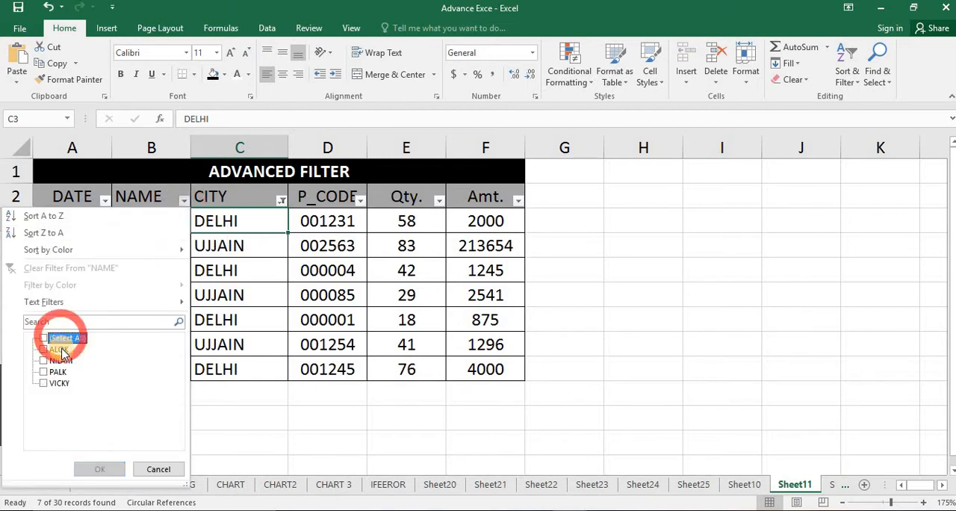
pyautogui.click(57, 348)
pyautogui.click(100, 467)
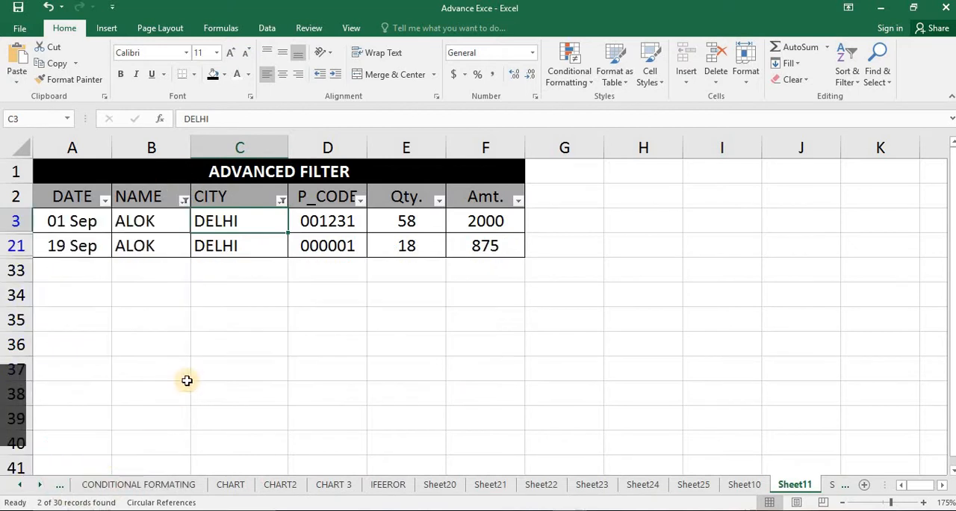
pyautogui.click(181, 366)
pyautogui.moveTo(142, 221); pyautogui.dragTo(474, 247)
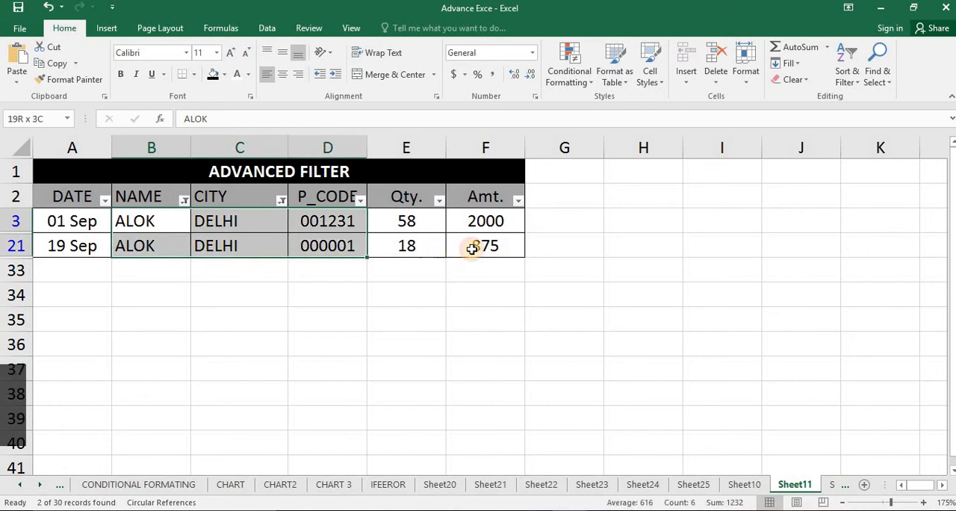
pyautogui.click(373, 313)
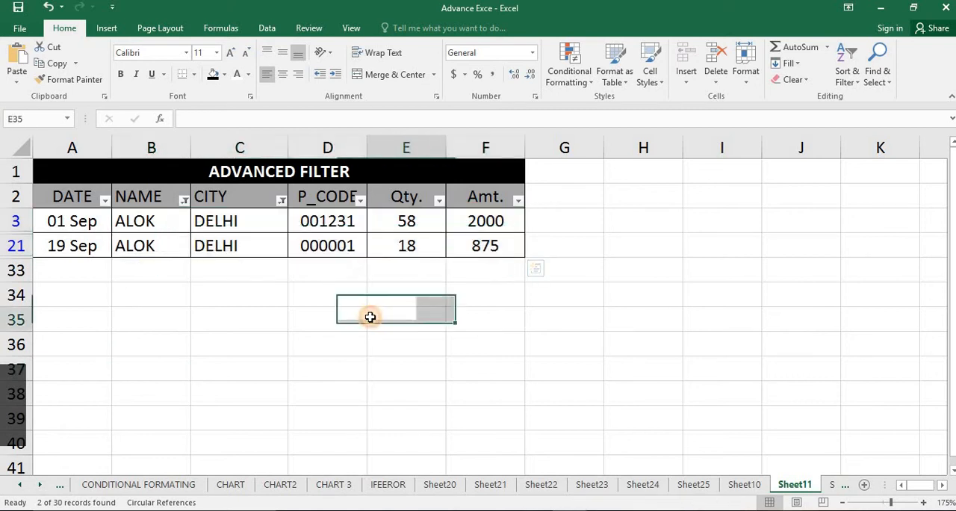
# Change the NAME filter to show only the third and fourth listed names, and check the matching rows' names and cities
pyautogui.click(184, 198)
pyautogui.click(71, 339)
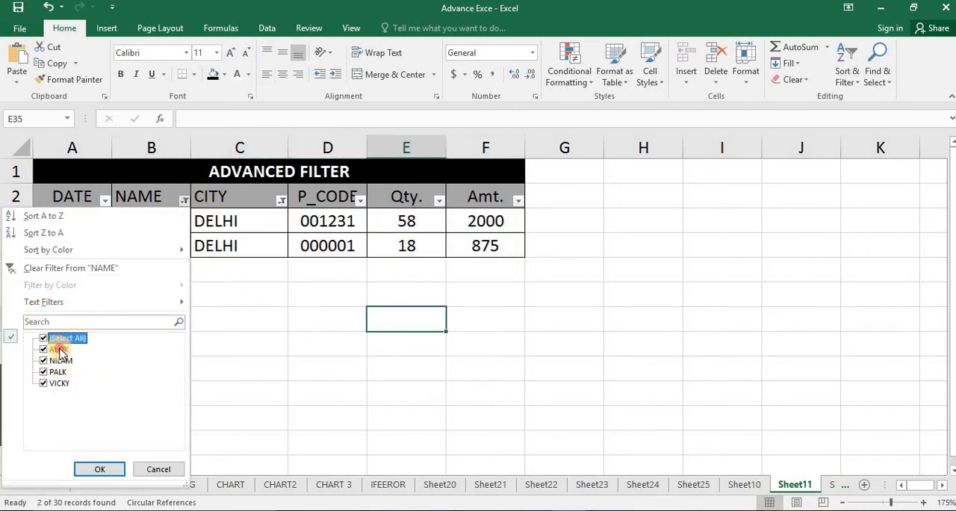
pyautogui.click(58, 348)
pyautogui.click(59, 360)
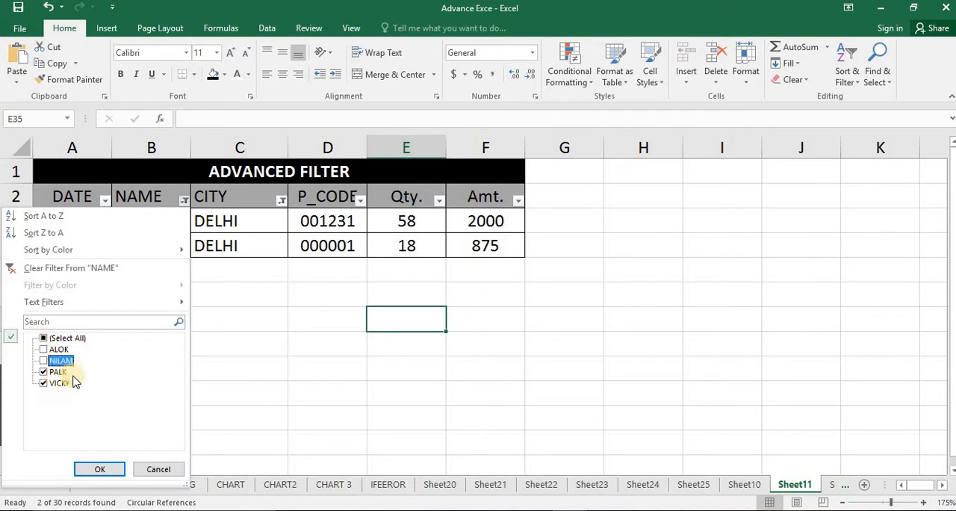
pyautogui.click(93, 467)
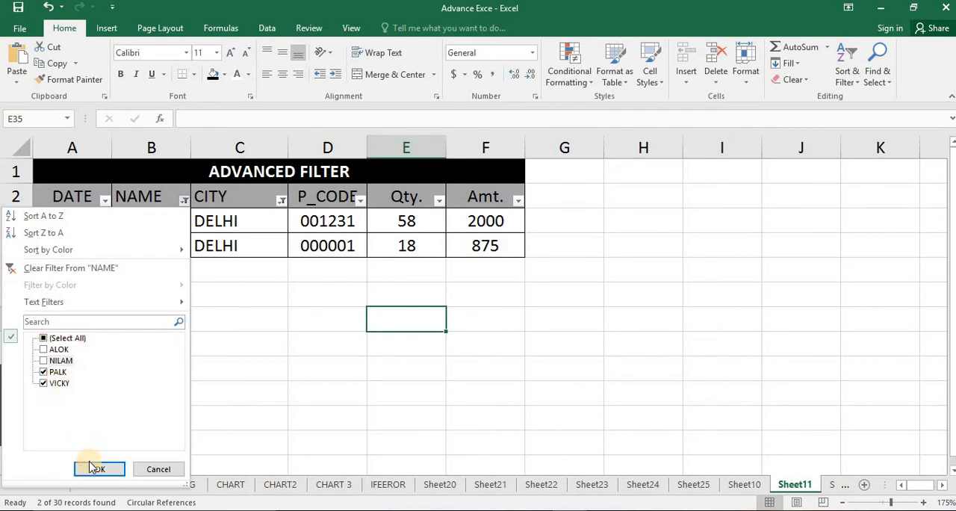
pyautogui.click(207, 341)
pyautogui.moveTo(178, 220); pyautogui.dragTo(181, 271)
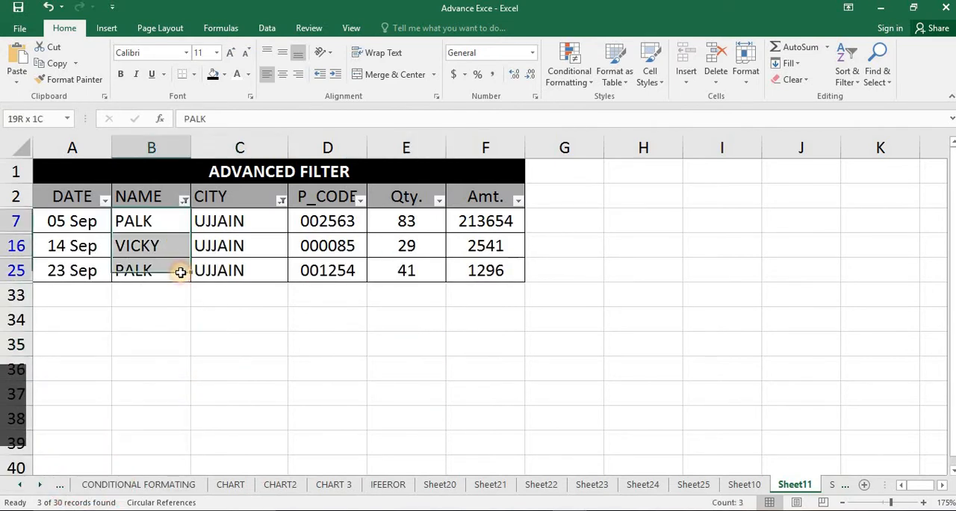
pyautogui.click(165, 221)
pyautogui.click(166, 246)
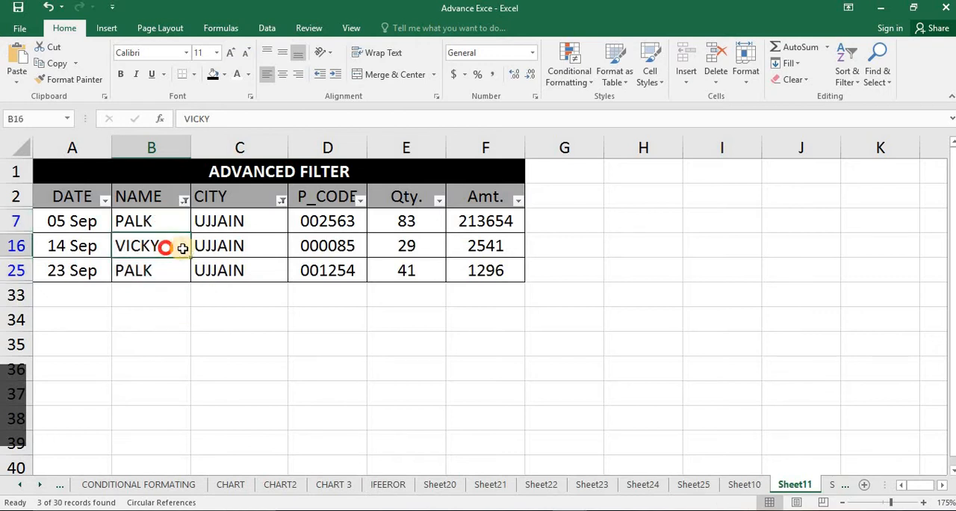
pyautogui.click(213, 220)
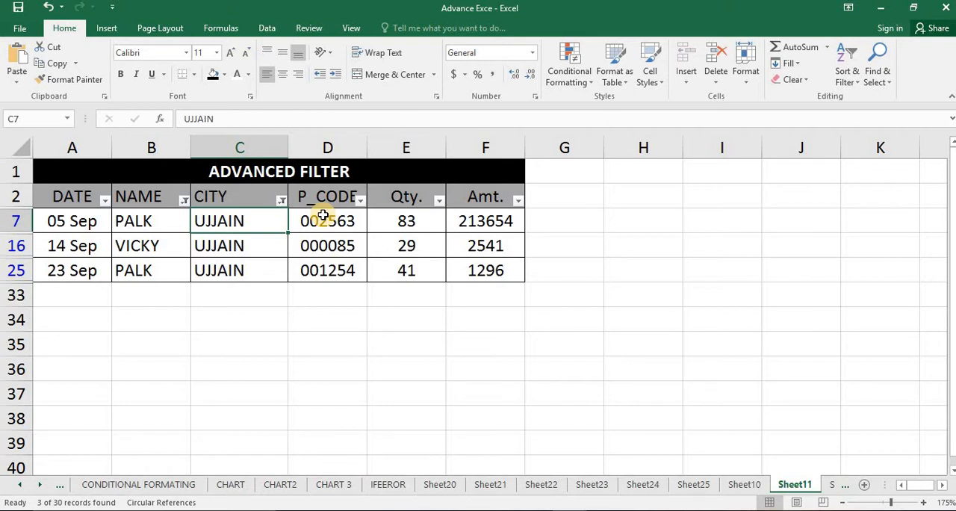
pyautogui.click(519, 305)
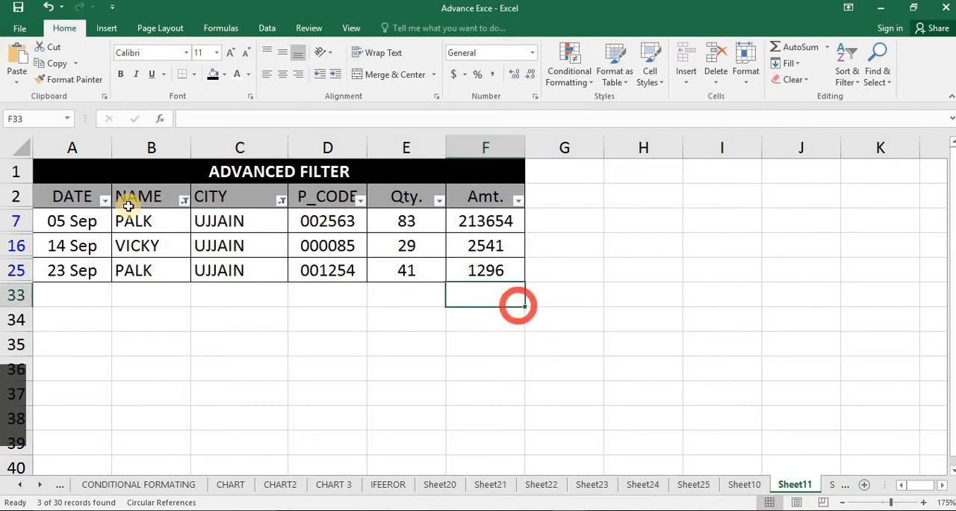
# Clear the filters from the NAME and CITY columns one by one and look over the full list of records
pyautogui.click(183, 198)
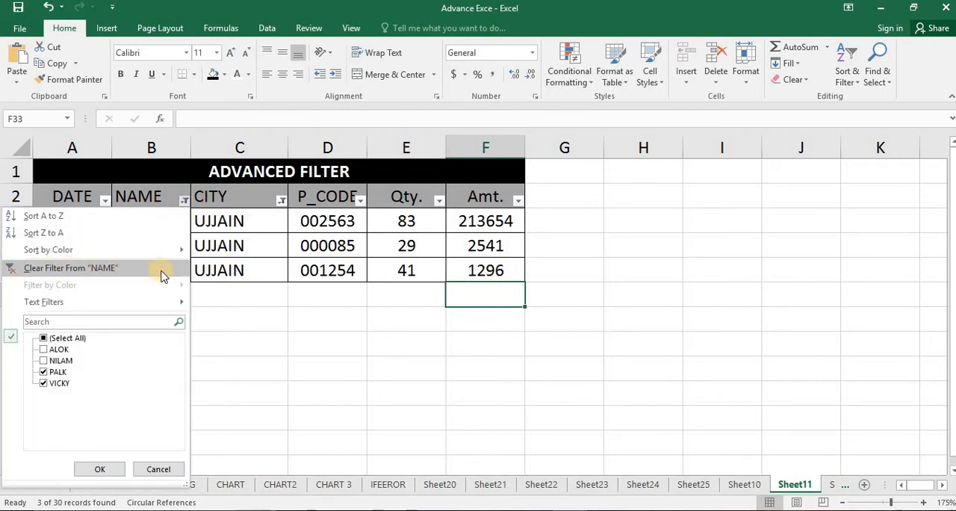
pyautogui.click(86, 273)
pyautogui.click(280, 200)
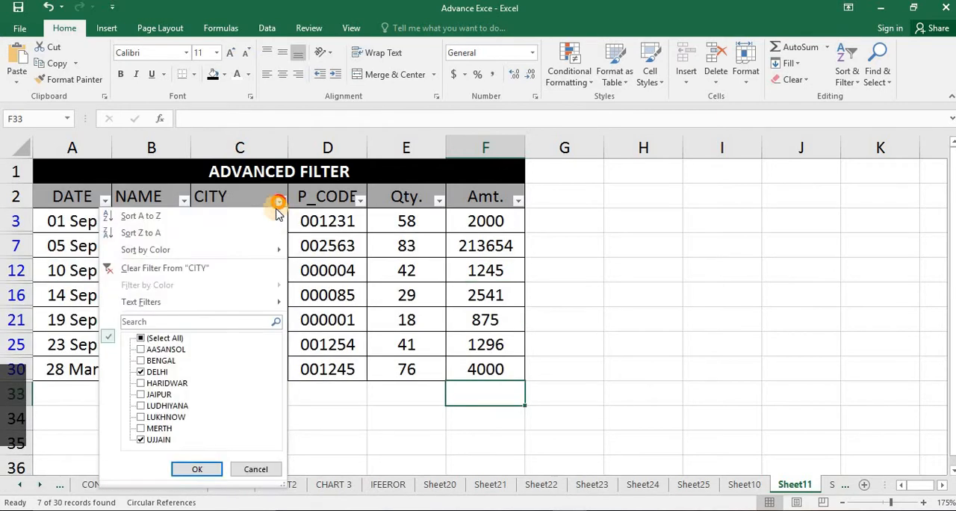
pyautogui.click(184, 272)
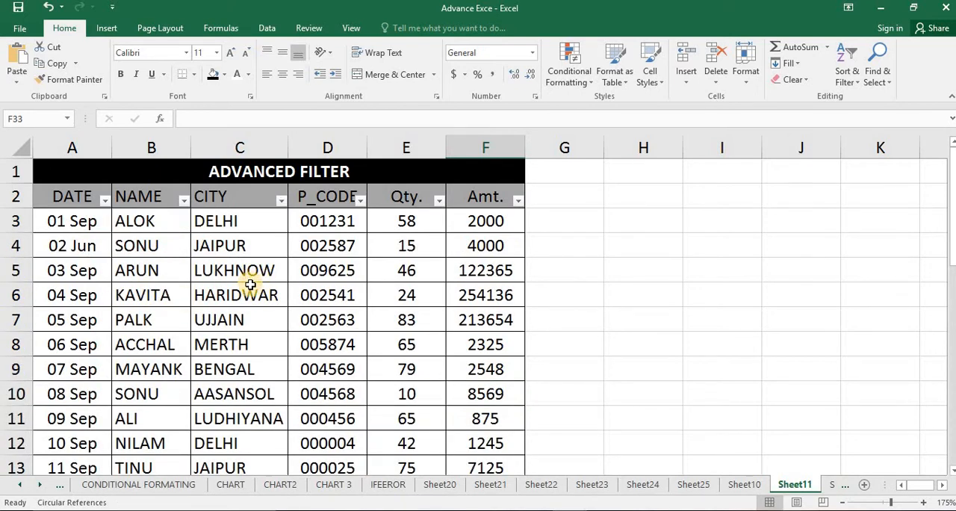
pyautogui.scroll(-9, 251, 284)
pyautogui.scroll(6, 254, 283)
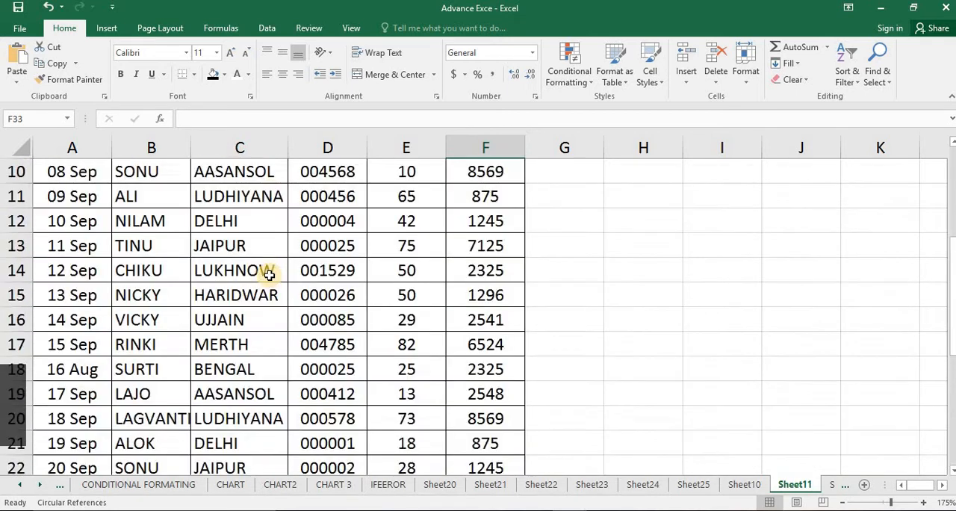
pyautogui.scroll(3, 273, 270)
pyautogui.click(272, 250)
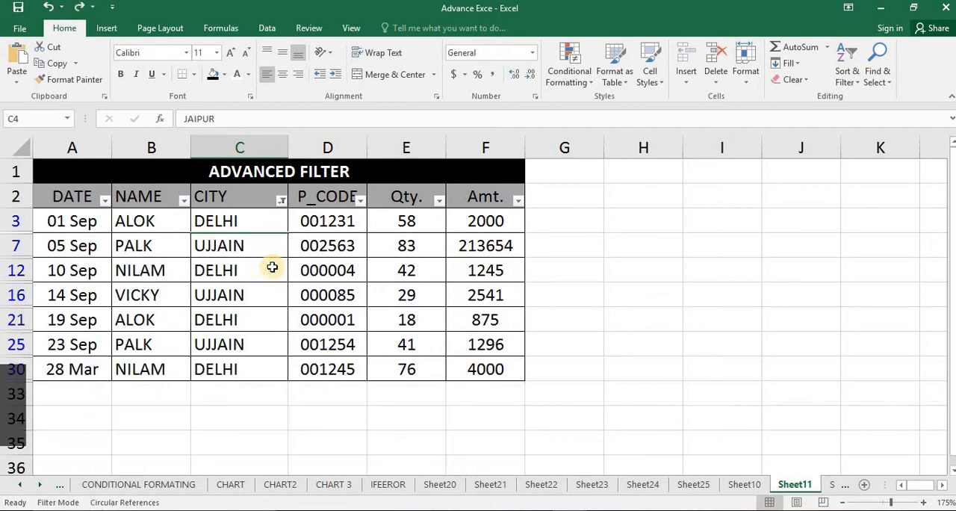
# Clear the restored CITY filter once more, and undo the clearing of both the CITY and NAME filters
pyautogui.click(281, 201)
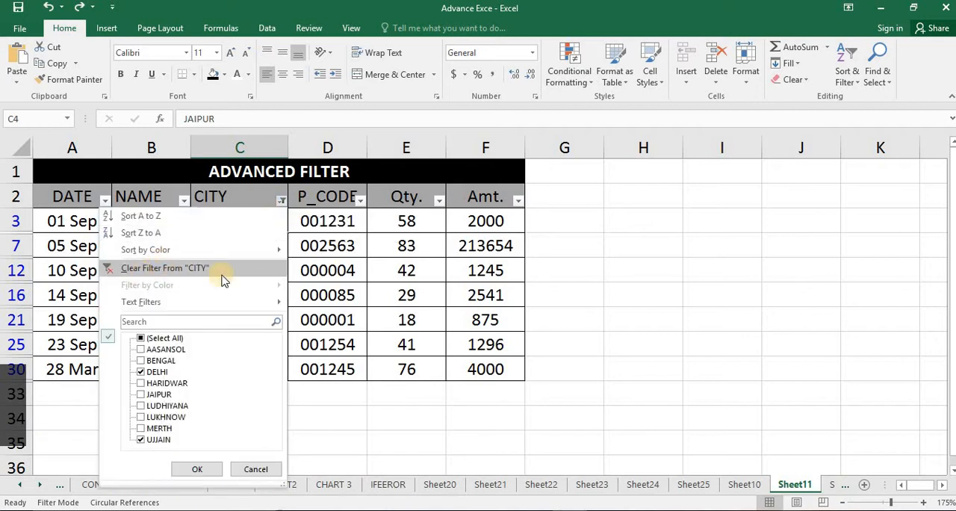
pyautogui.click(164, 267)
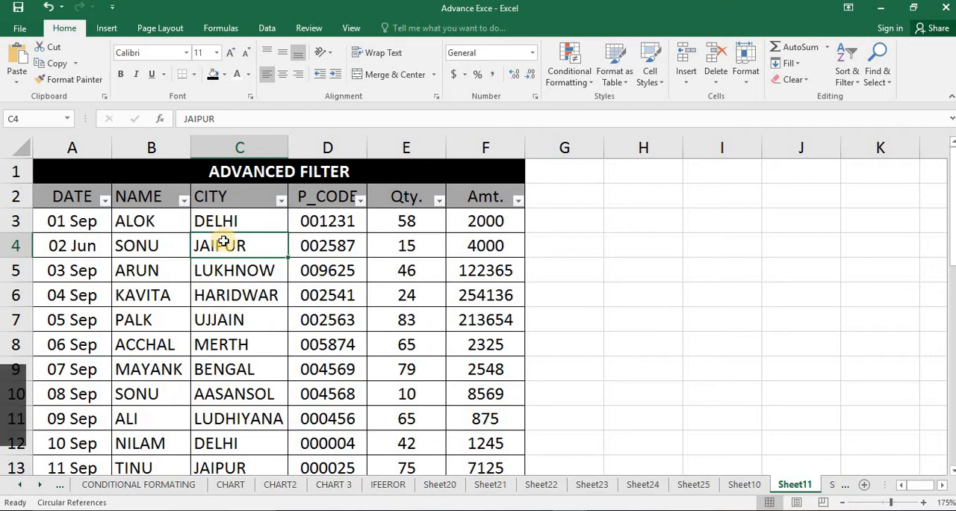
pyautogui.hotkey('ctrl', 'z')
pyautogui.click(297, 269)
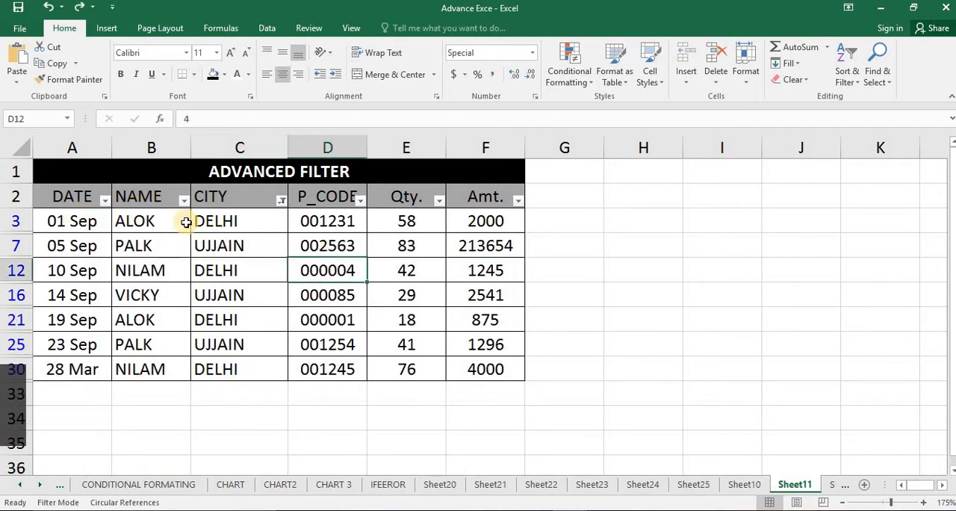
pyautogui.hotkey('ctrl', 'z')
pyautogui.click(186, 248)
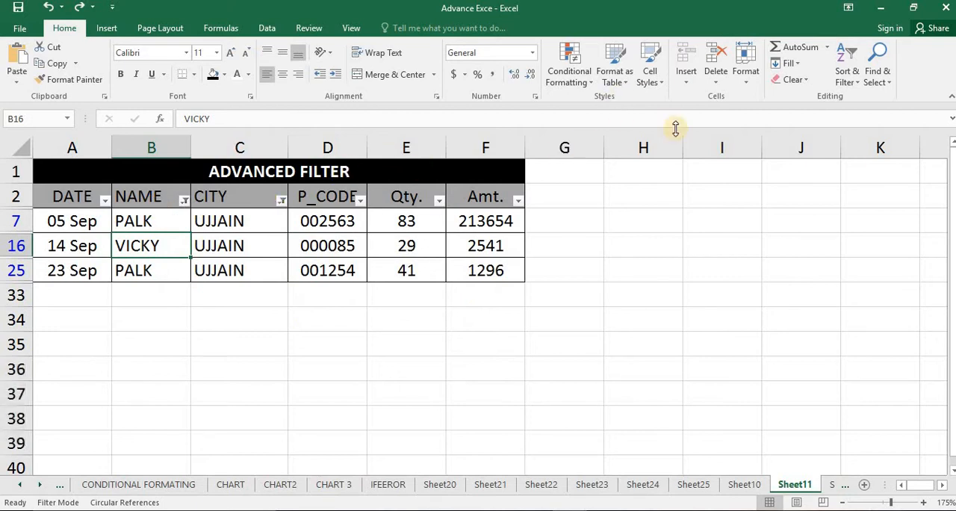
# Clear the NAME and CITY filters together with the Sort & Filter Clear command and review the whole table
pyautogui.click(861, 85)
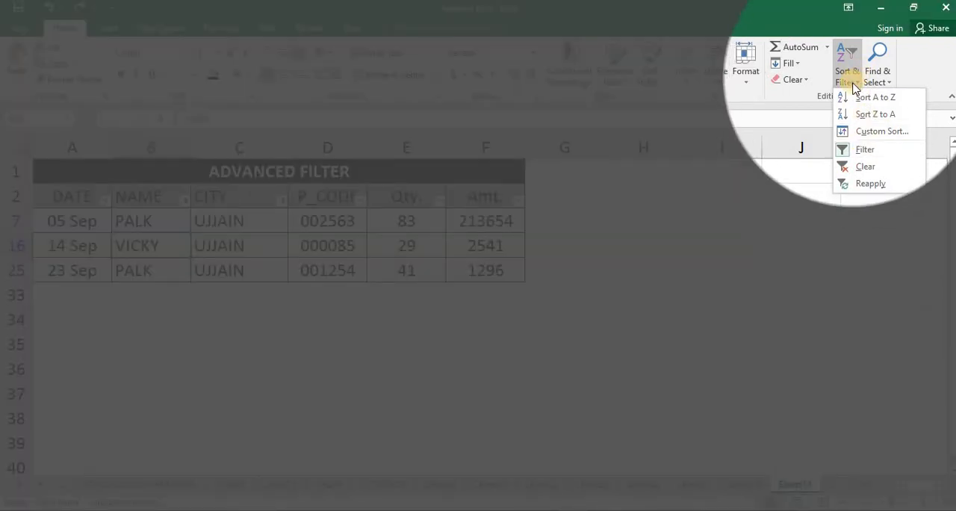
pyautogui.click(890, 176)
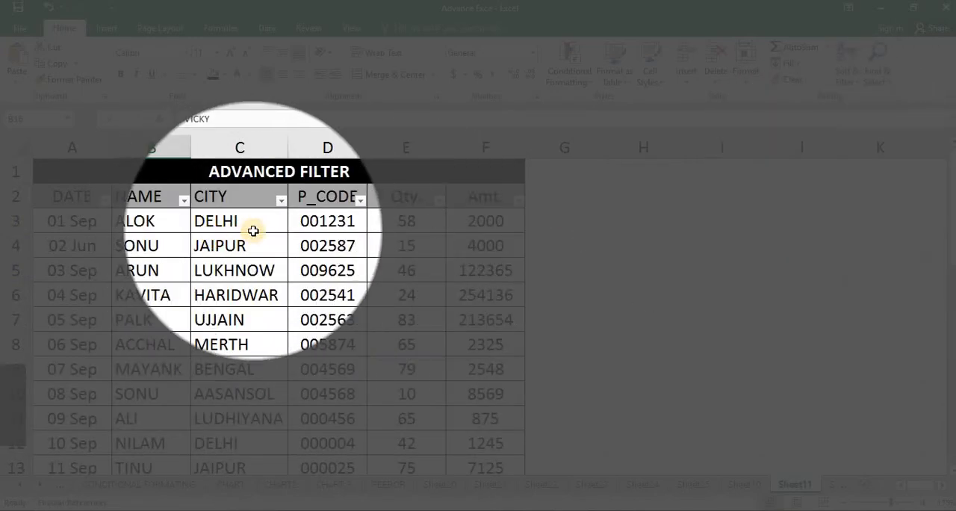
pyautogui.scroll(-4, 415, 265)
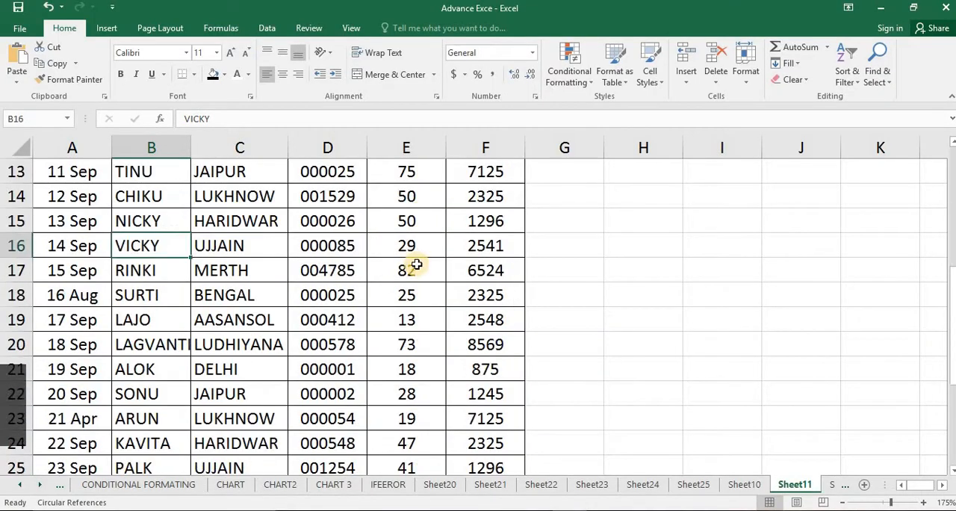
pyautogui.scroll(-9, 416, 264)
pyautogui.scroll(13, 420, 265)
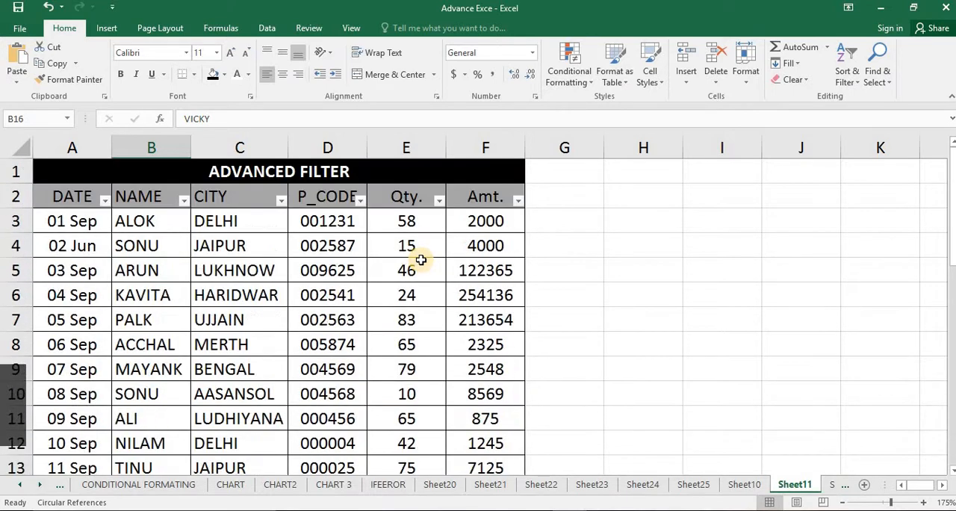
pyautogui.scroll(-1, 420, 262)
pyautogui.scroll(1, 420, 269)
pyautogui.click(439, 294)
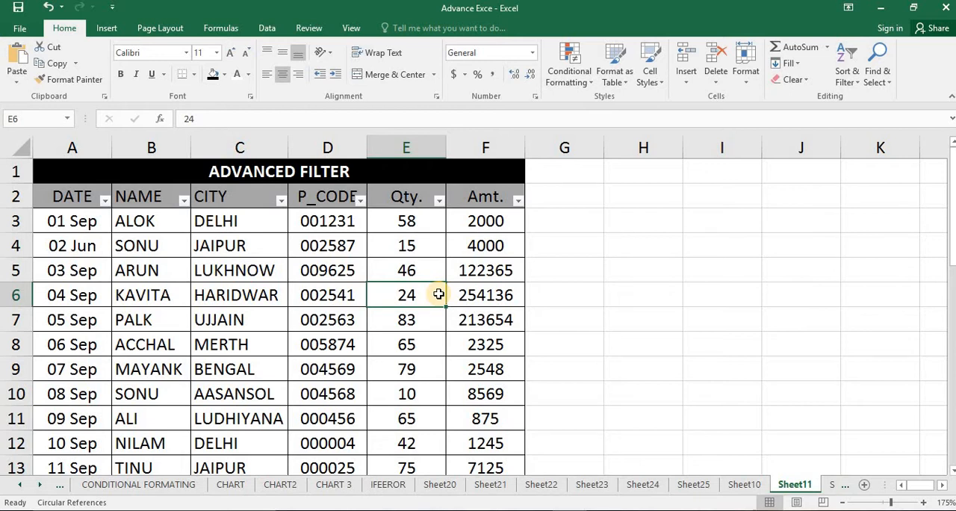
pyautogui.click(143, 407)
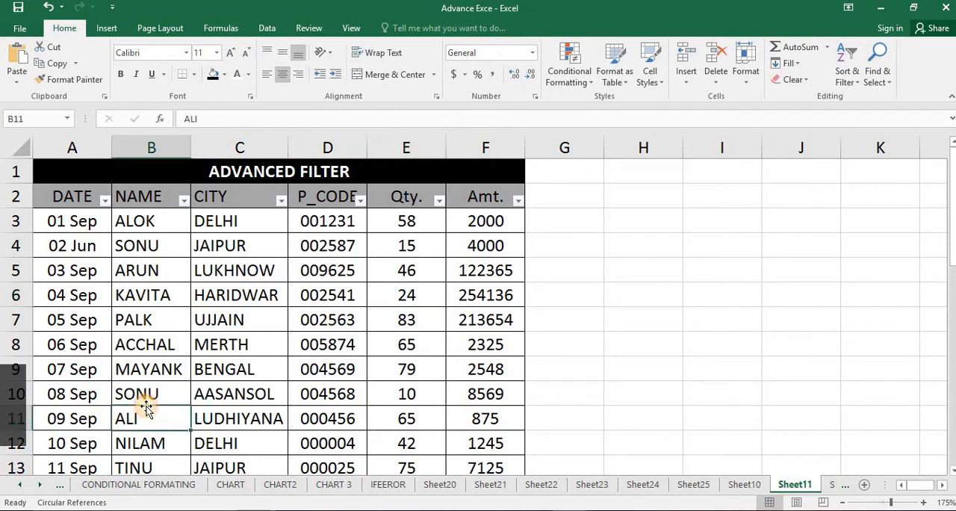
# Give the name in cell B9 a red font and a yellow fill
pyautogui.scroll(-1, 151, 409)
pyautogui.scroll(-1, 151, 409)
pyautogui.click(147, 394)
pyautogui.scroll(3, 147, 343)
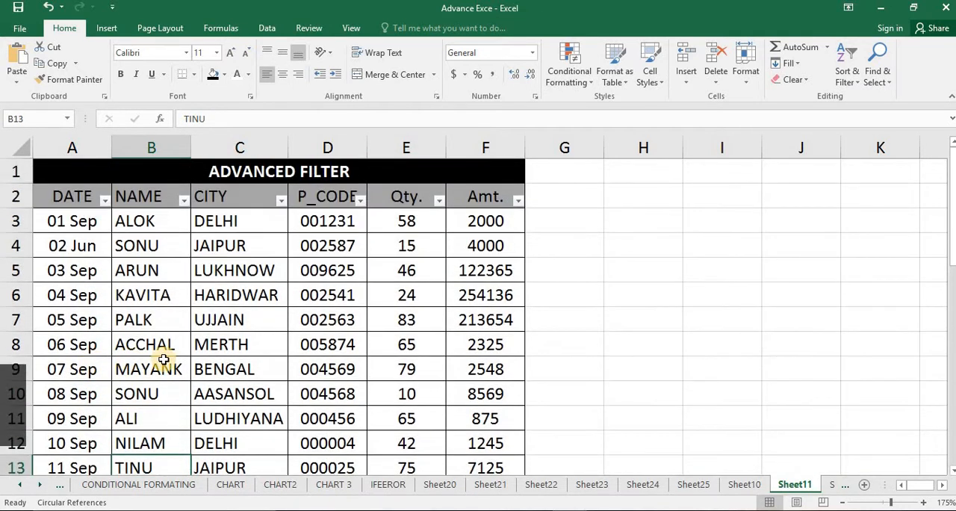
pyautogui.click(161, 359)
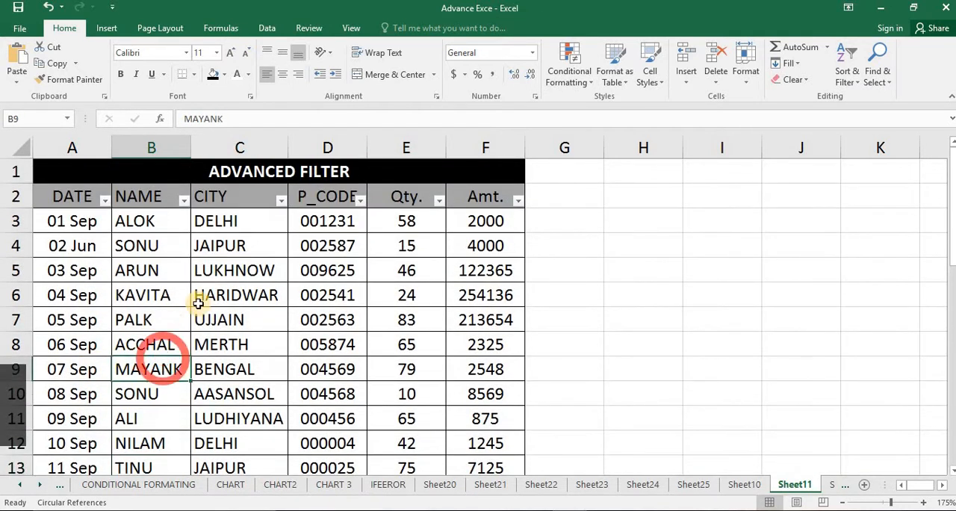
pyautogui.click(247, 75)
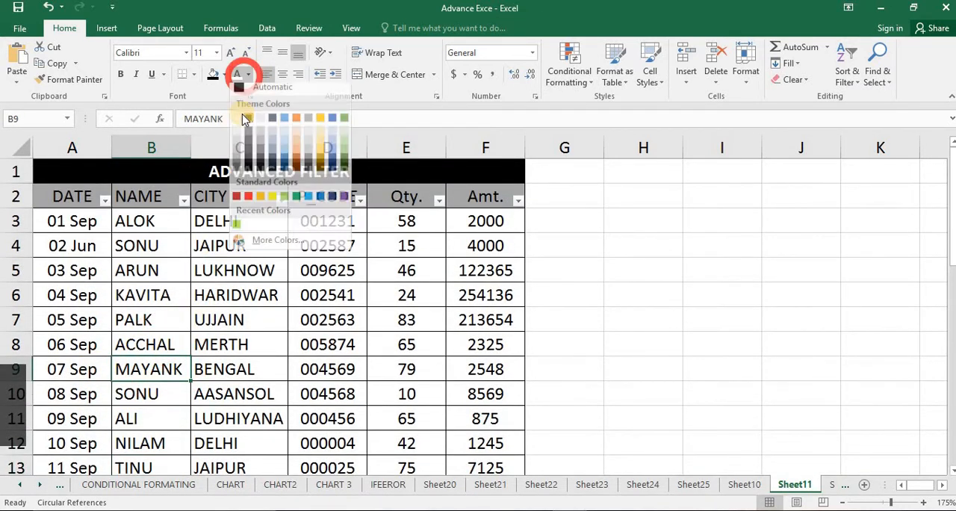
pyautogui.click(249, 202)
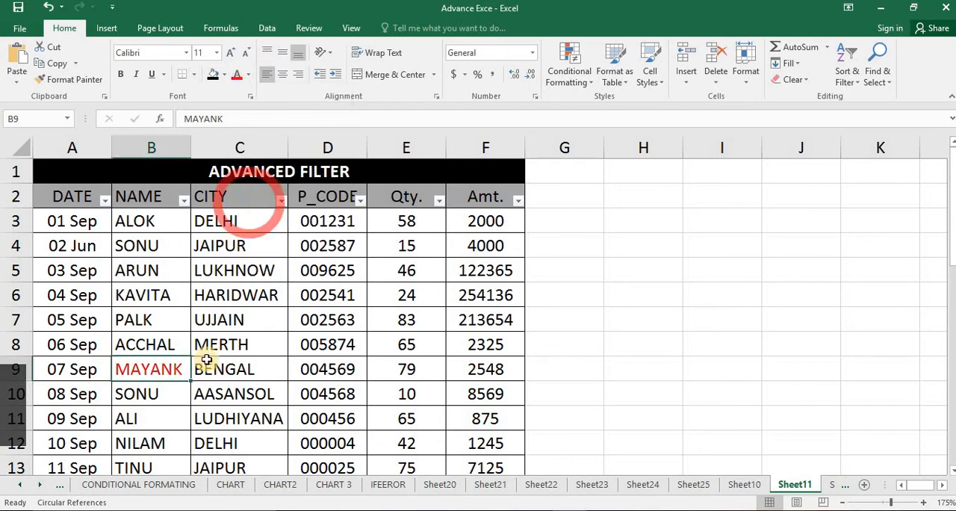
pyautogui.click(227, 75)
pyautogui.click(241, 186)
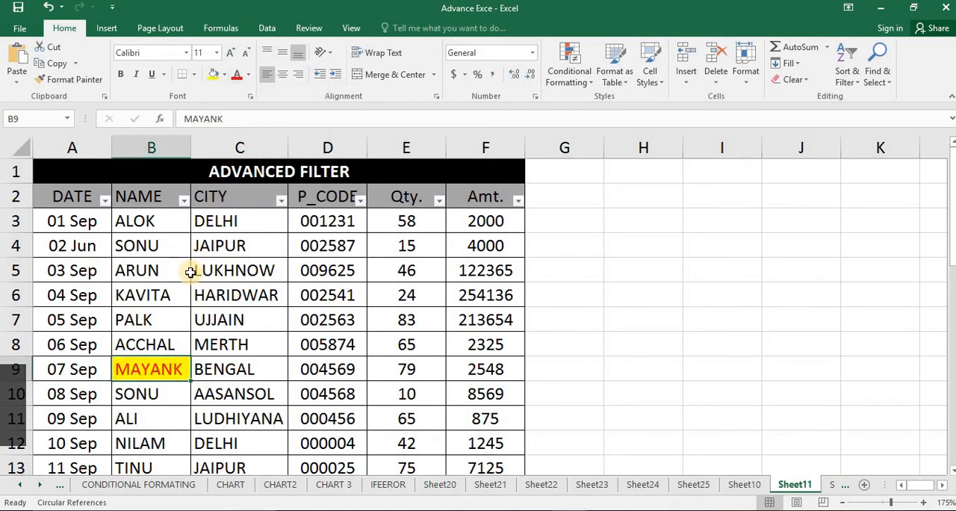
# Copy the formatting of cell B9 to the names in B12 and B21 with Format Painter
pyautogui.scroll(-1, 191, 272)
pyautogui.click(75, 79)
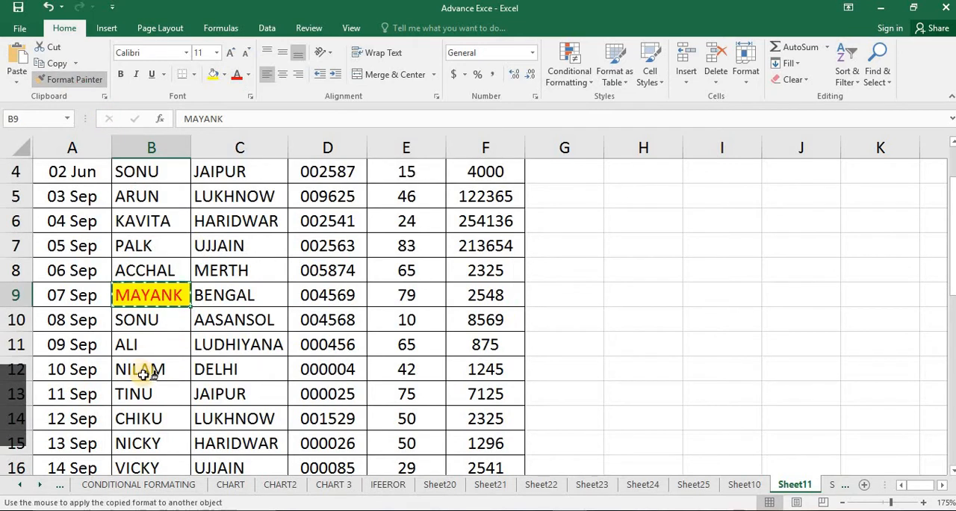
pyautogui.click(143, 373)
pyautogui.click(74, 79)
pyautogui.scroll(-3, 149, 371)
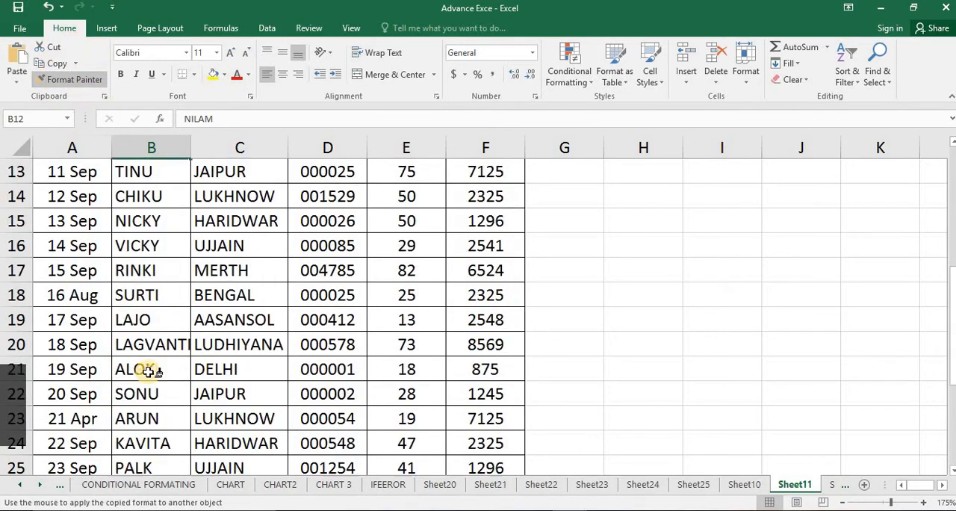
pyautogui.click(149, 371)
# Apply the same red-on-yellow formatting to the names in B18 and B31 with Format Painter
pyautogui.click(75, 79)
pyautogui.scroll(-2, 128, 331)
pyautogui.scroll(4, 141, 403)
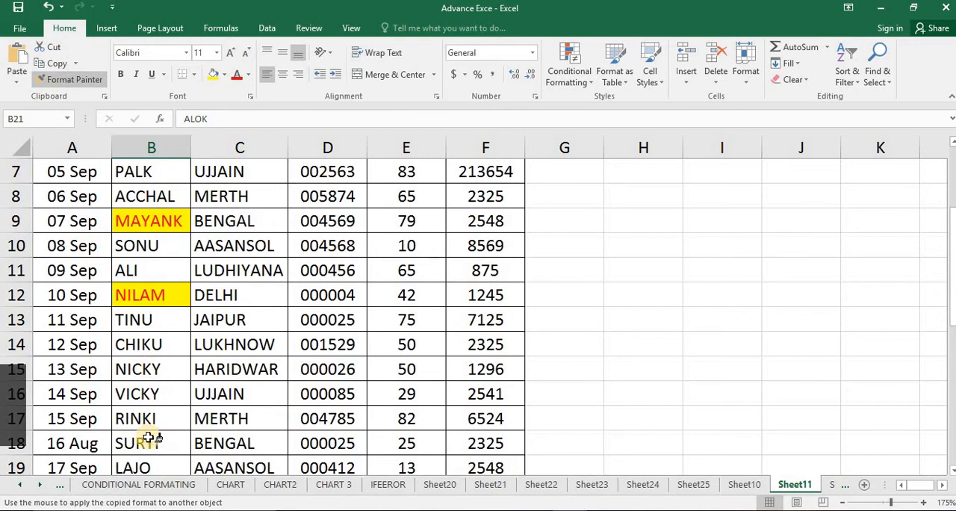
pyautogui.click(146, 442)
pyautogui.click(72, 79)
pyautogui.scroll(-9, 150, 256)
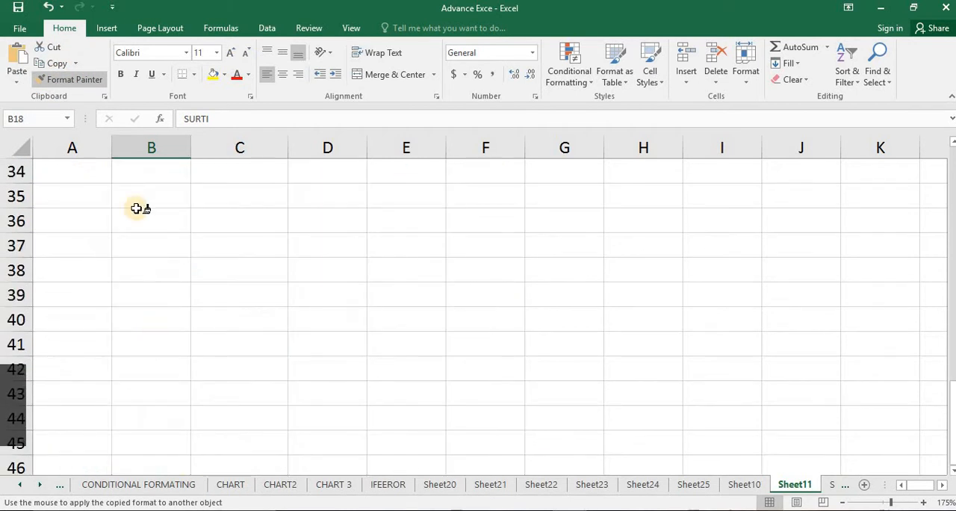
pyautogui.scroll(4, 137, 209)
pyautogui.click(145, 390)
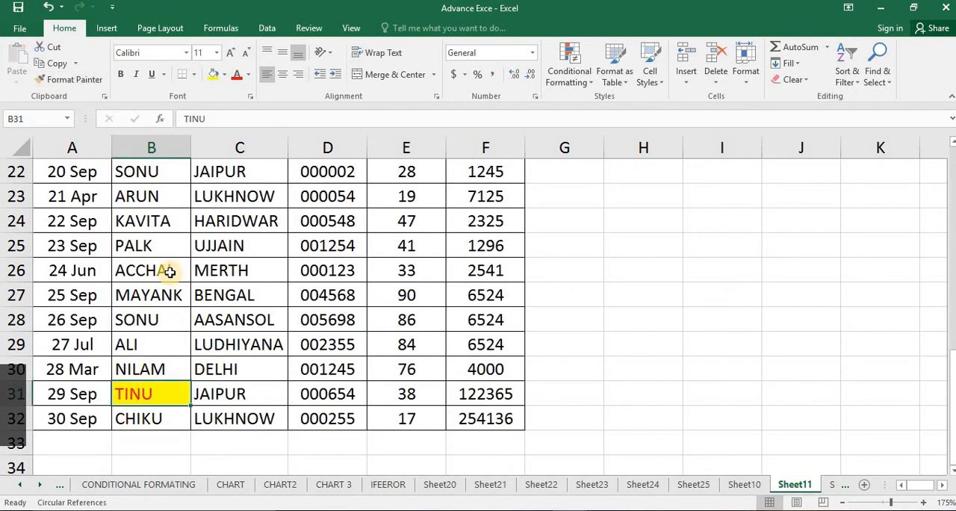
# Filter the NAME column by the yellow cell color
pyautogui.scroll(7, 171, 237)
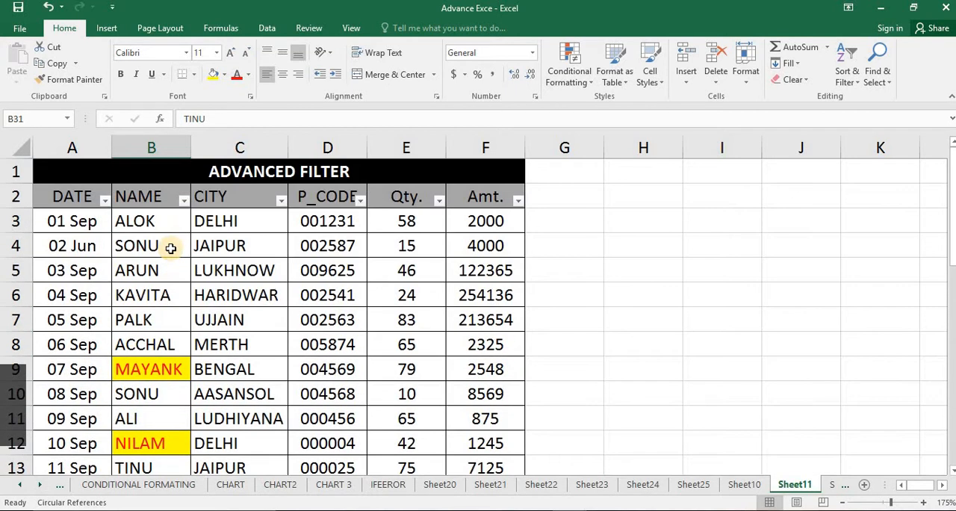
pyautogui.scroll(-1, 170, 248)
pyautogui.click(179, 223)
pyautogui.scroll(1, 158, 261)
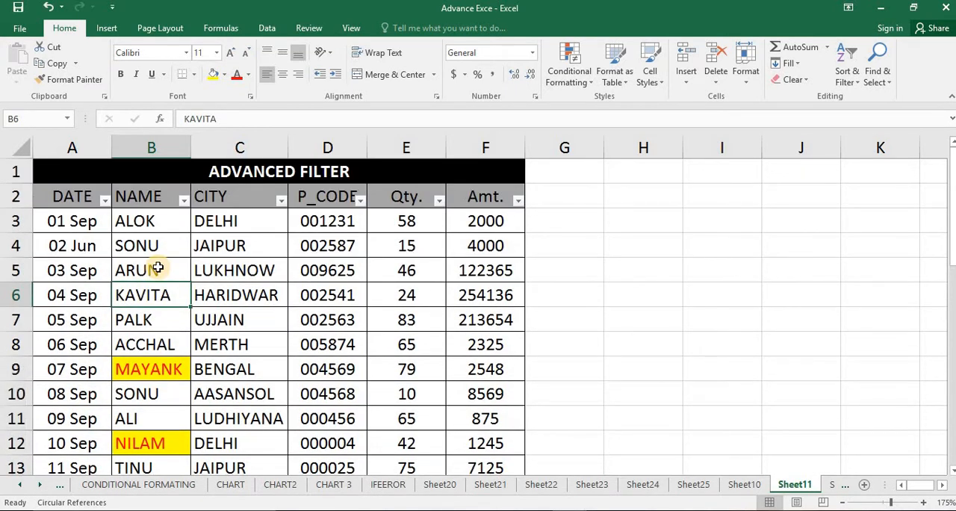
pyautogui.click(183, 200)
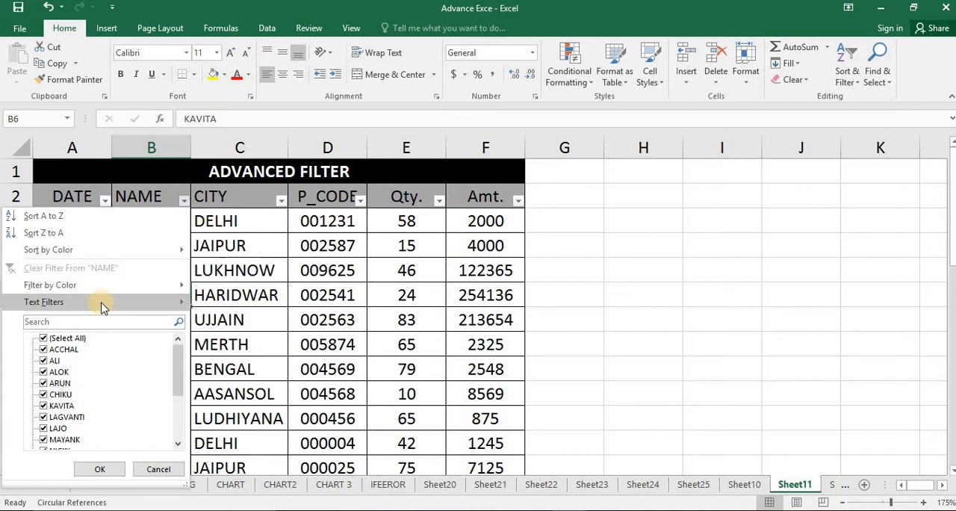
pyautogui.moveTo(102, 307)
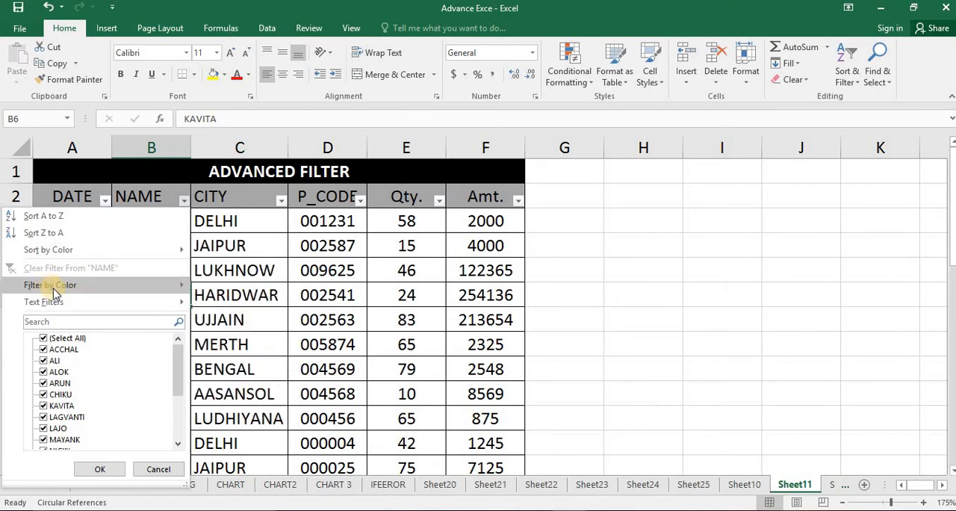
pyautogui.moveTo(53, 290)
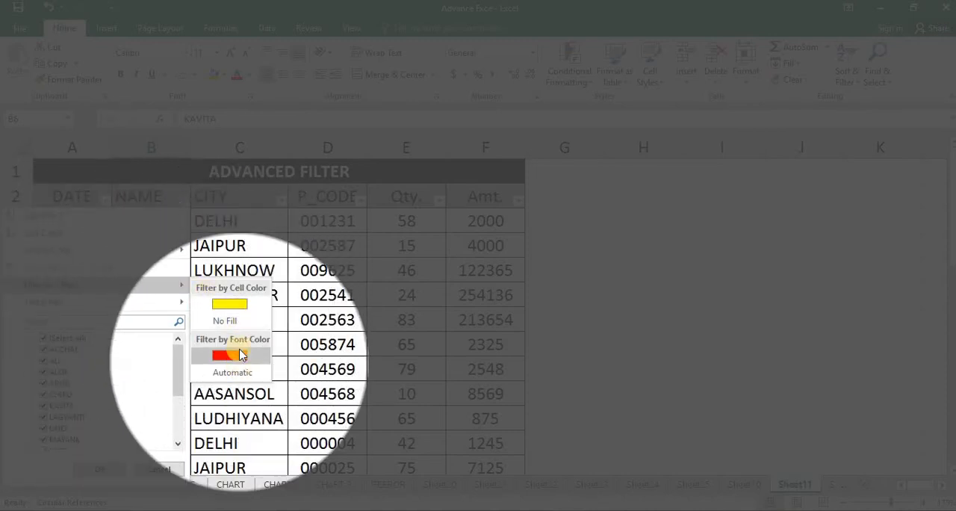
pyautogui.click(210, 308)
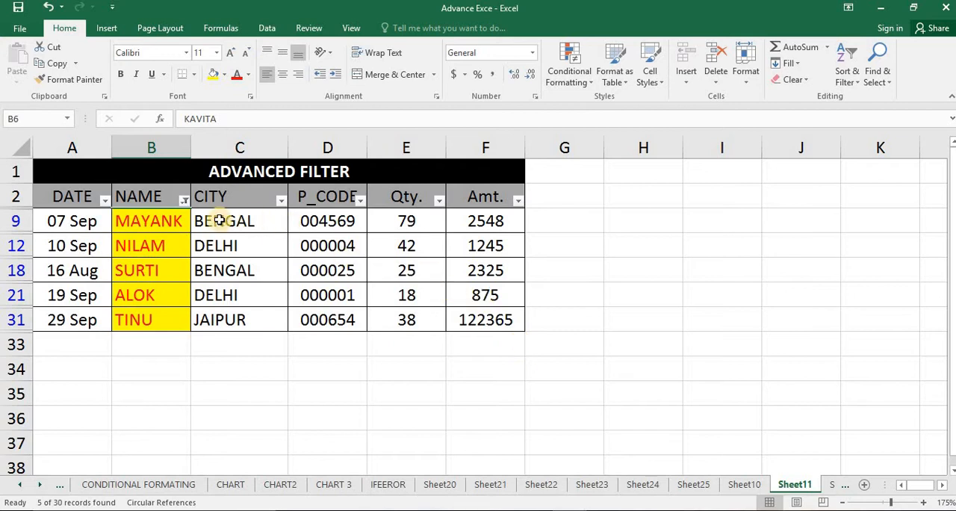
# Clear the color filter with the Sort & Filter Clear command and look over the full table
pyautogui.click(847, 76)
pyautogui.click(862, 167)
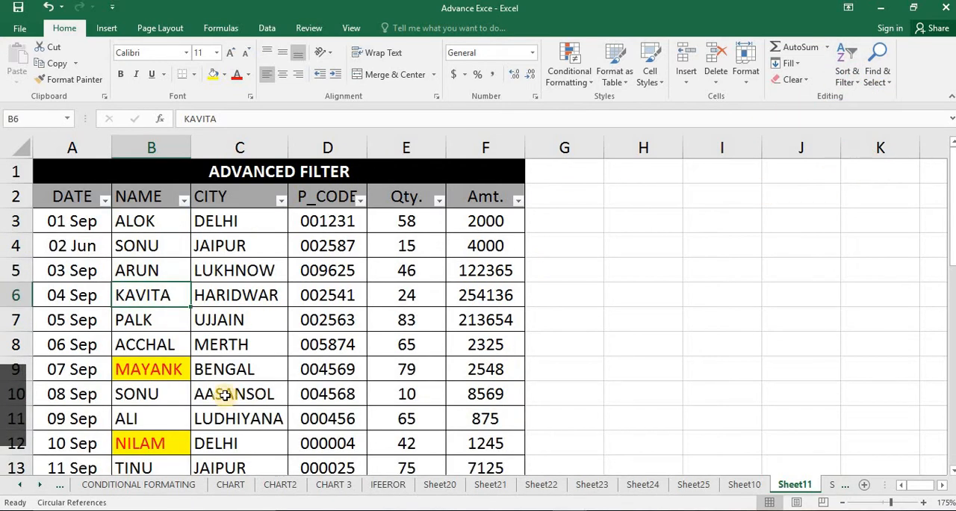
pyautogui.scroll(-4, 231, 389)
pyautogui.scroll(4, 237, 388)
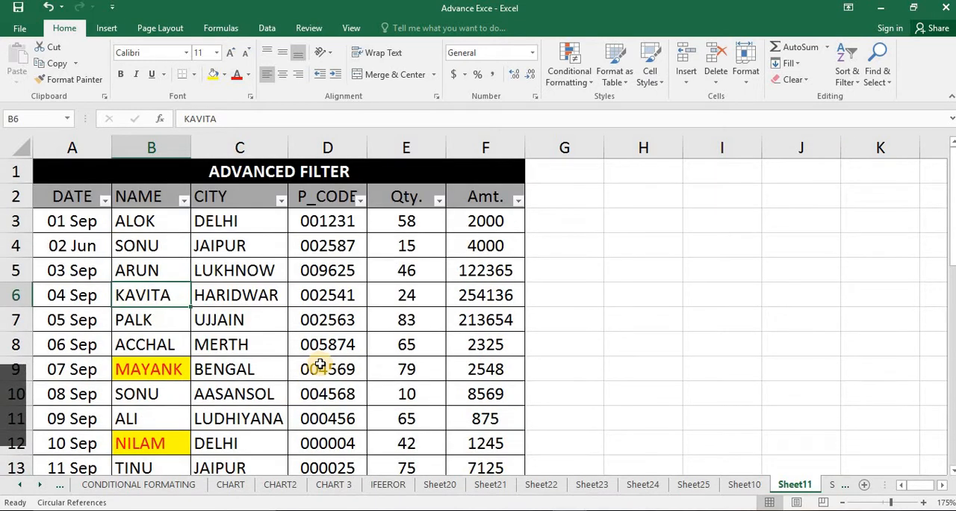
pyautogui.click(320, 364)
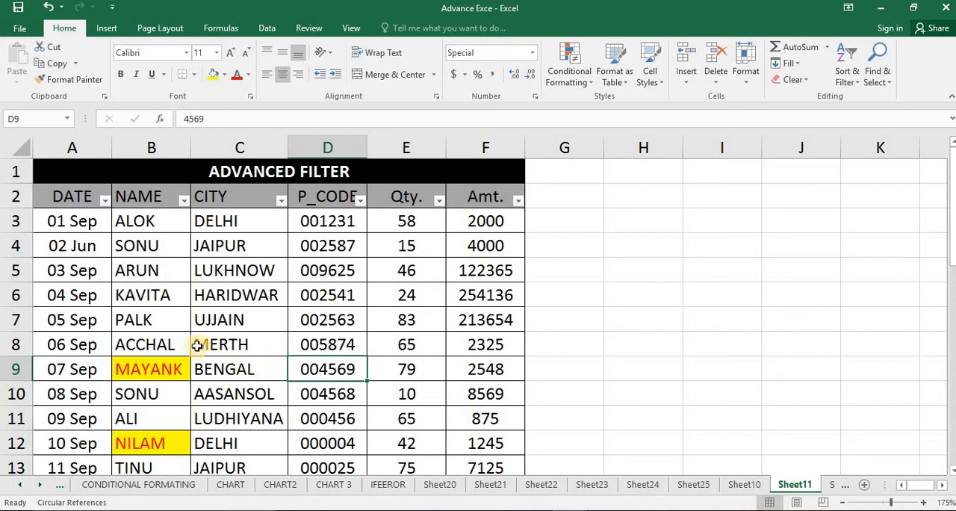
# Fill name cell B5 with the green from the recent colors
pyautogui.click(164, 276)
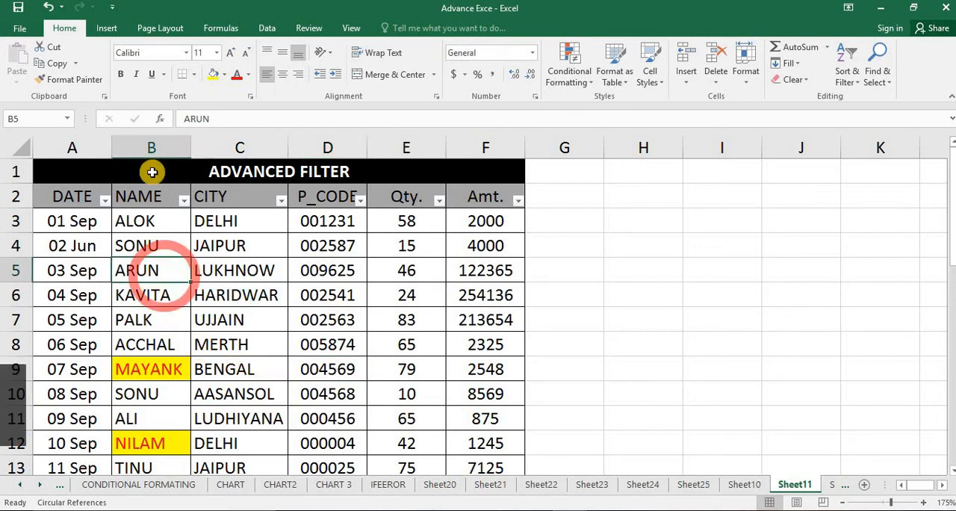
pyautogui.click(226, 76)
pyautogui.click(153, 271)
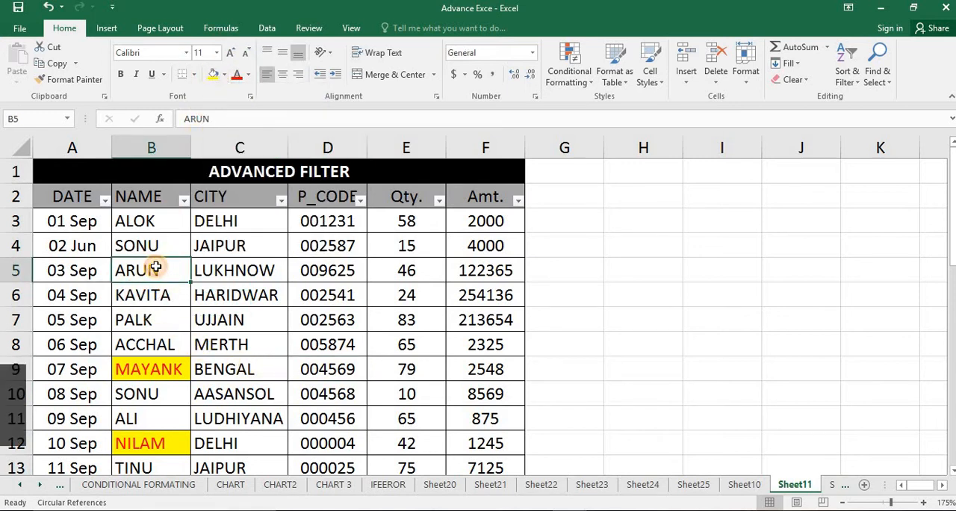
pyautogui.click(224, 74)
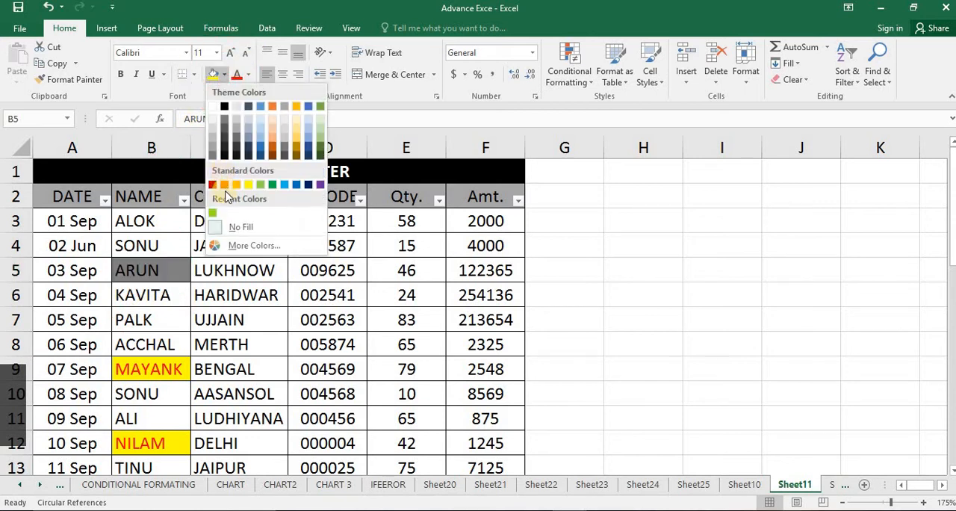
pyautogui.click(213, 216)
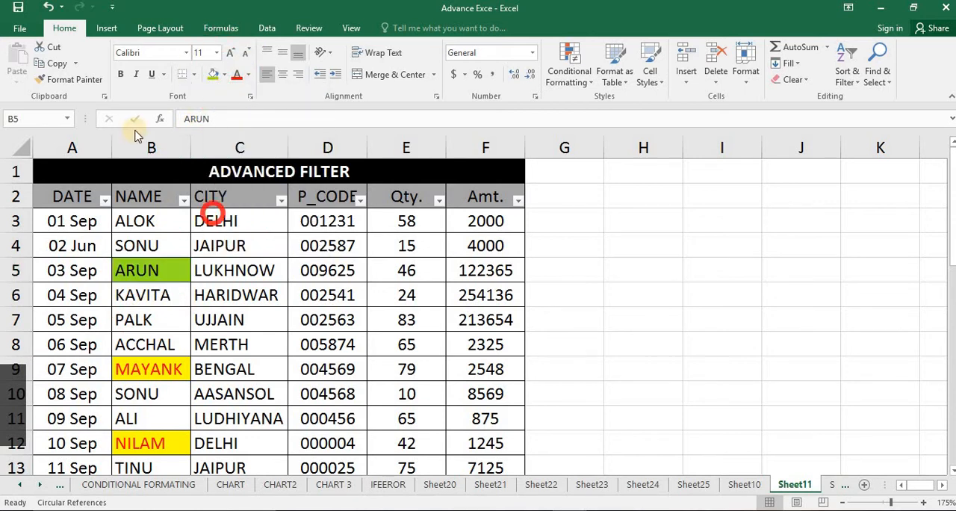
# Copy the green fill of B5 to the names in B20 and B15 with Format Painter
pyautogui.click(71, 79)
pyautogui.scroll(-3, 153, 407)
pyautogui.click(152, 407)
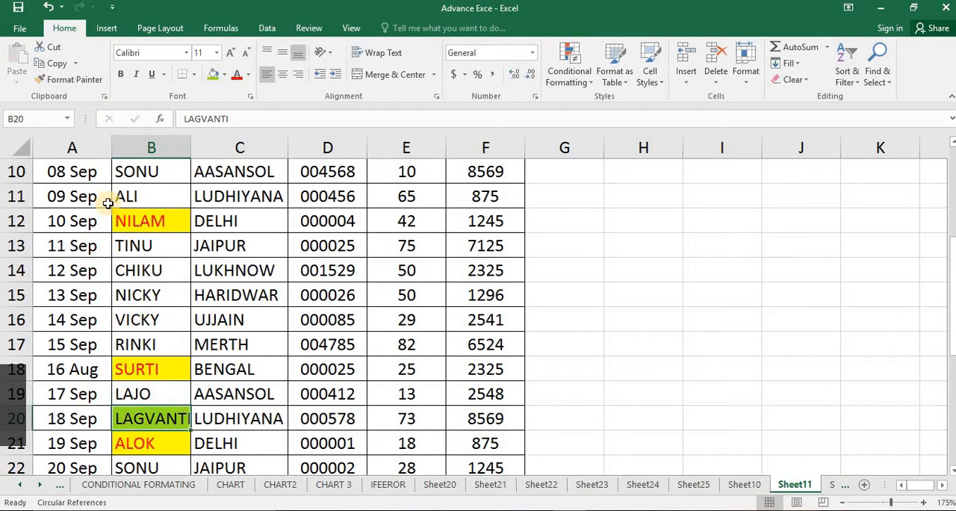
pyautogui.click(70, 79)
pyautogui.click(145, 294)
# Apply the same green formatting to the names in B26 and B24 with Format Painter
pyautogui.click(71, 79)
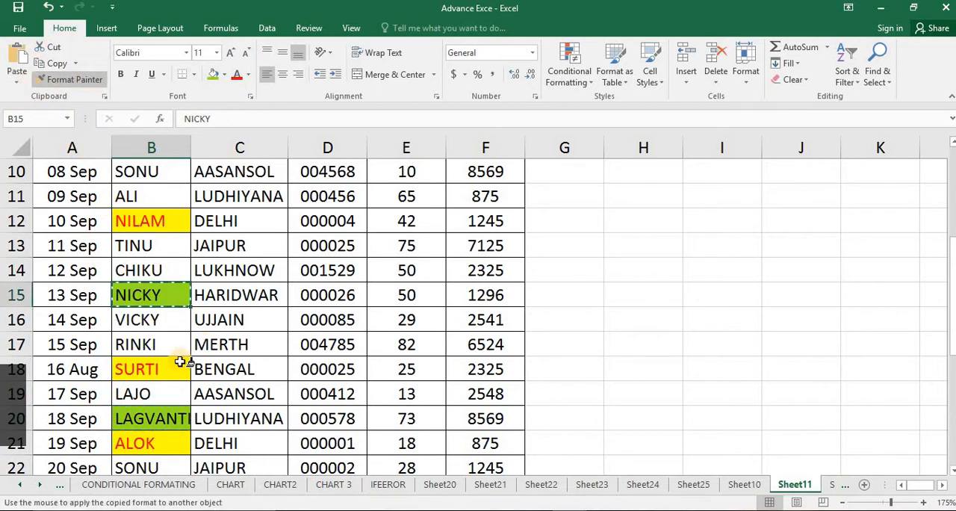
pyautogui.scroll(-4, 180, 361)
pyautogui.click(150, 269)
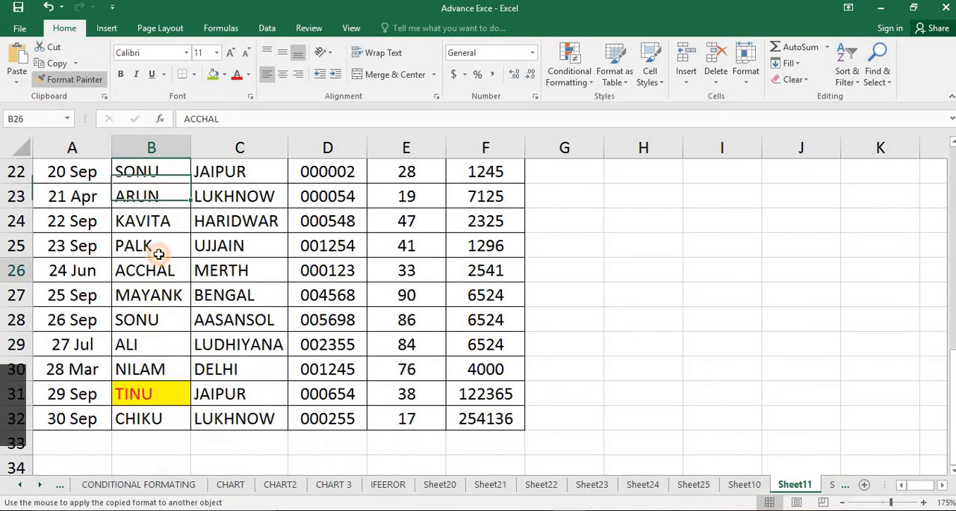
pyautogui.click(93, 80)
pyautogui.scroll(1, 145, 269)
pyautogui.click(157, 288)
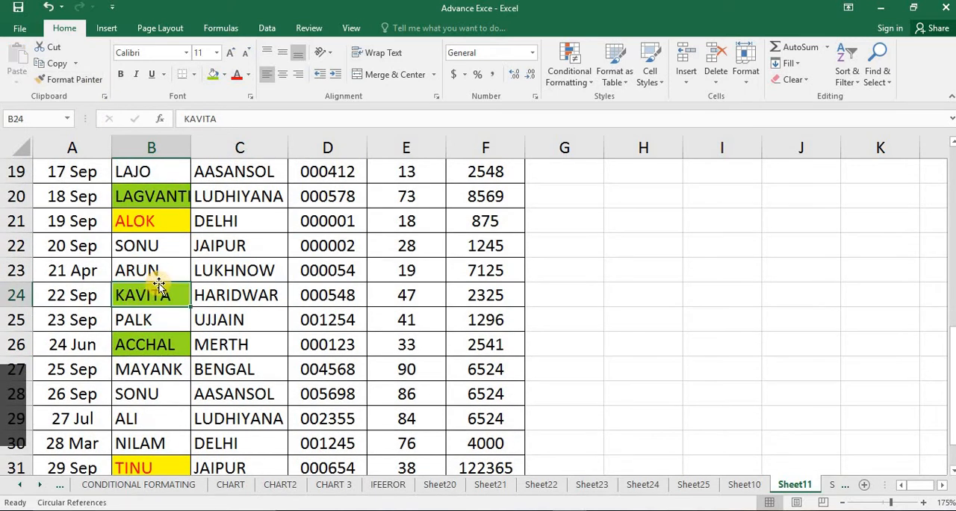
# Filter the NAME column by the green cell color
pyautogui.scroll(6, 168, 242)
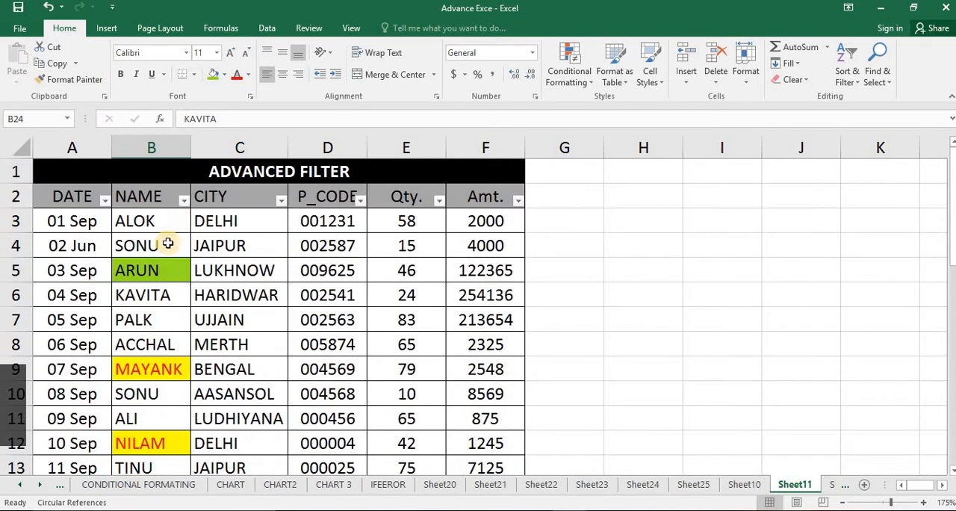
pyautogui.click(182, 200)
pyautogui.click(141, 286)
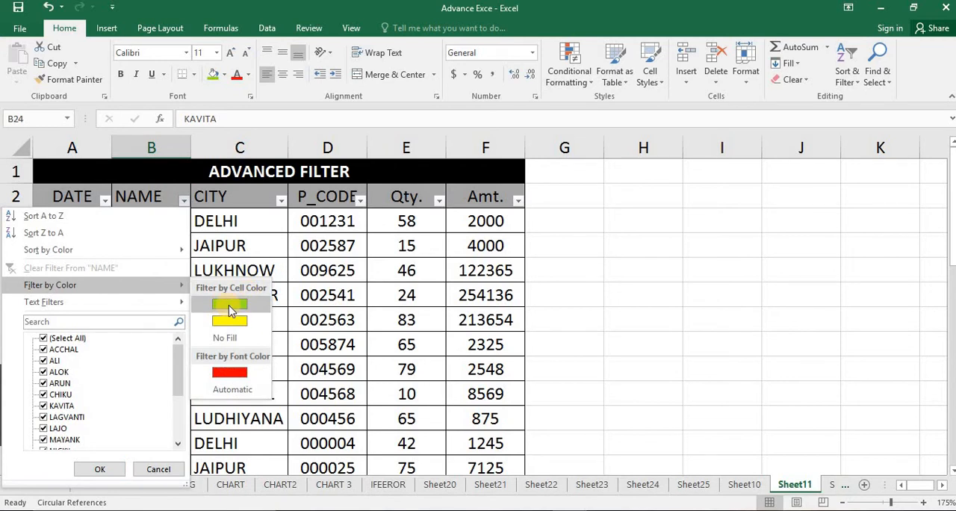
pyautogui.click(229, 306)
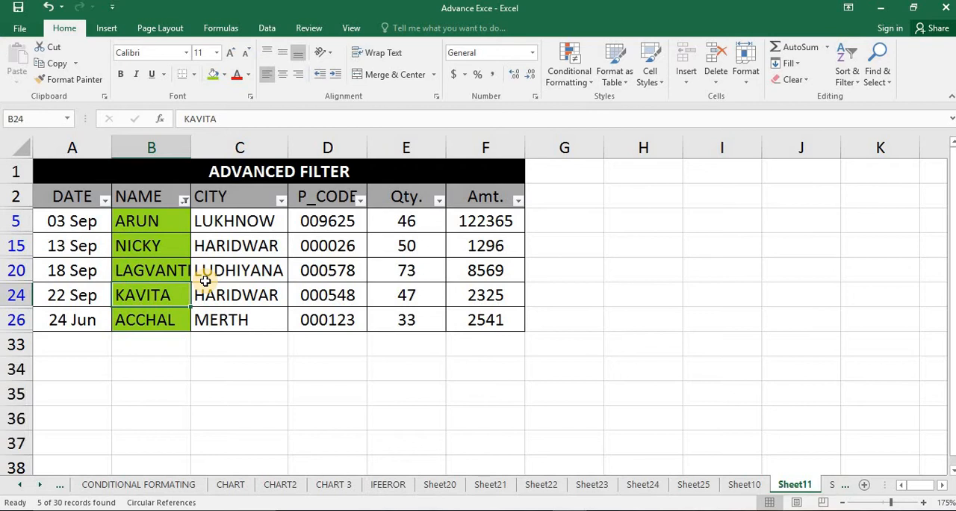
# Switch the NAME column's color filter to the yellow cell color
pyautogui.click(183, 201)
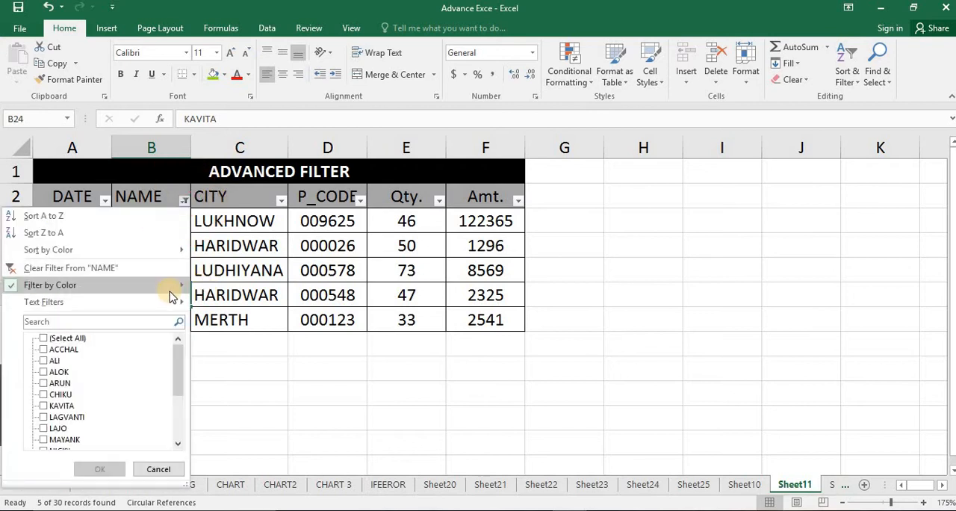
pyautogui.moveTo(173, 288)
pyautogui.click(226, 323)
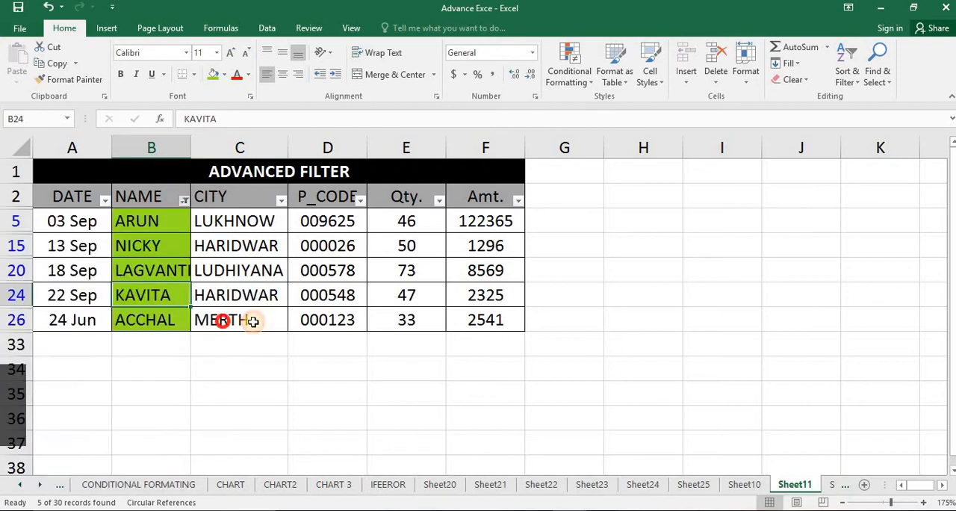
# Clear the NAME column's cell-color filter and filter the column by the red font color
pyautogui.click(184, 203)
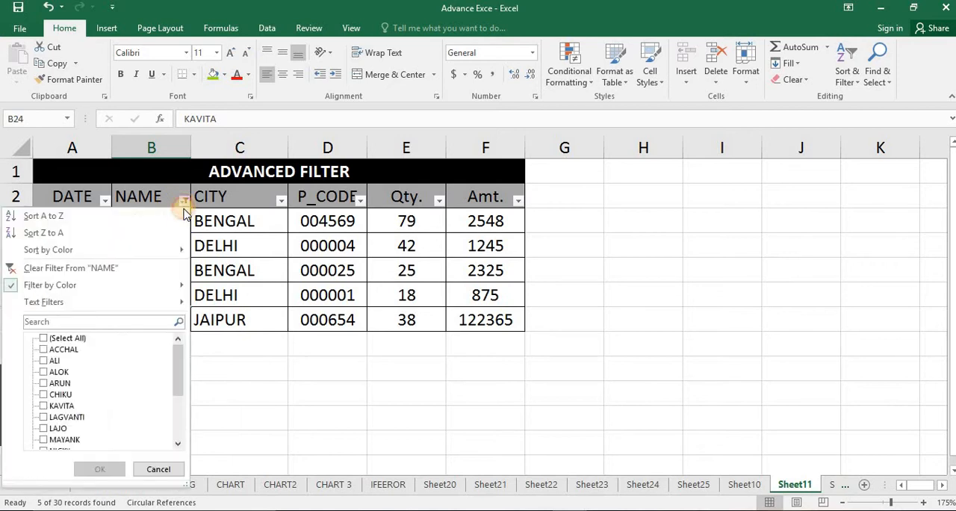
pyautogui.click(162, 270)
pyautogui.click(183, 201)
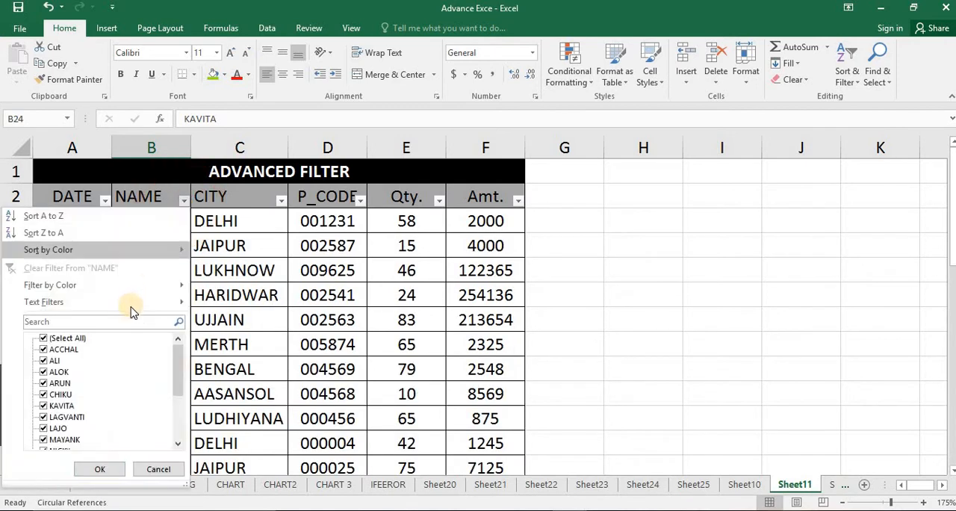
pyautogui.moveTo(140, 283)
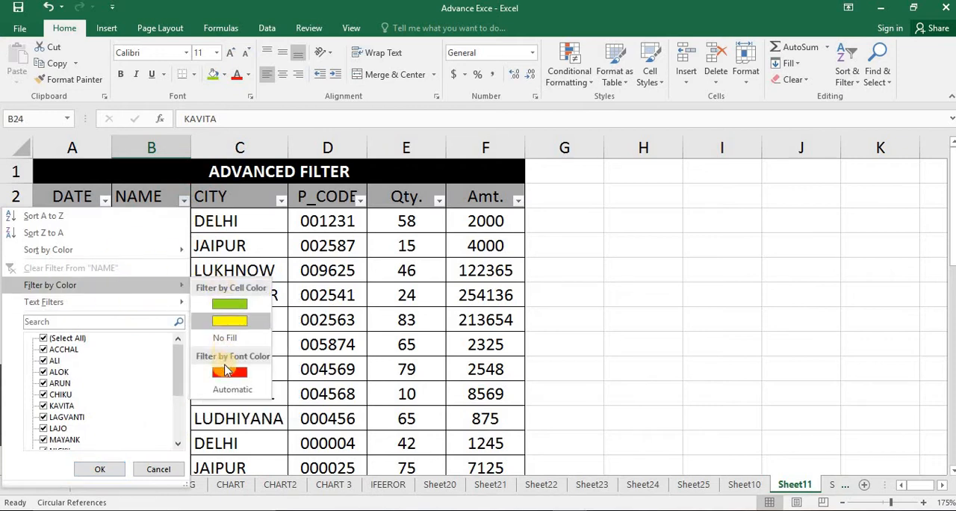
pyautogui.click(199, 319)
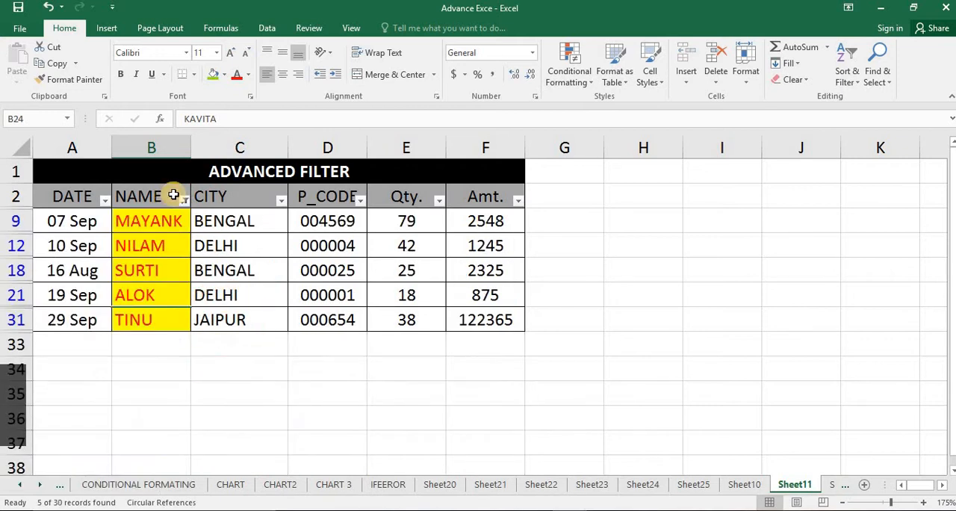
# Clear the font-color filter from the NAME column to show the whole table
pyautogui.click(183, 201)
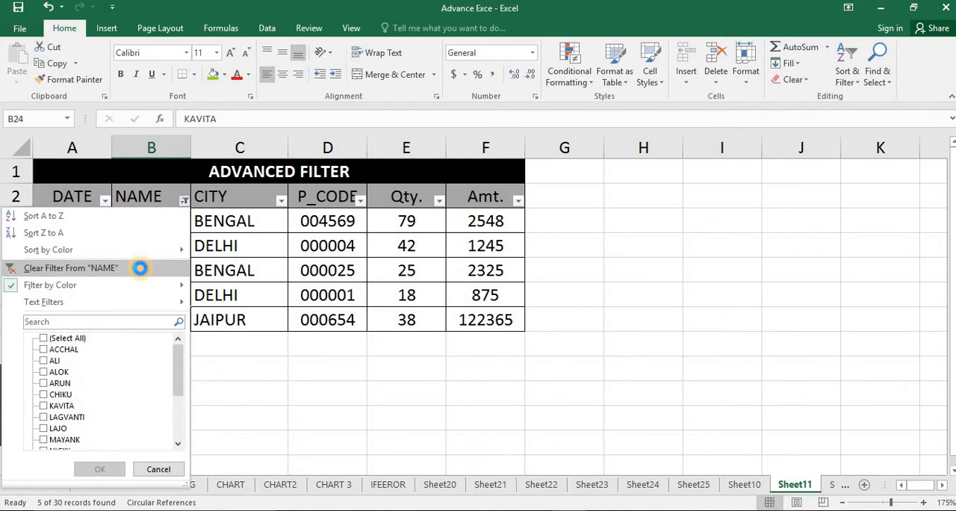
pyautogui.click(139, 267)
pyautogui.click(848, 70)
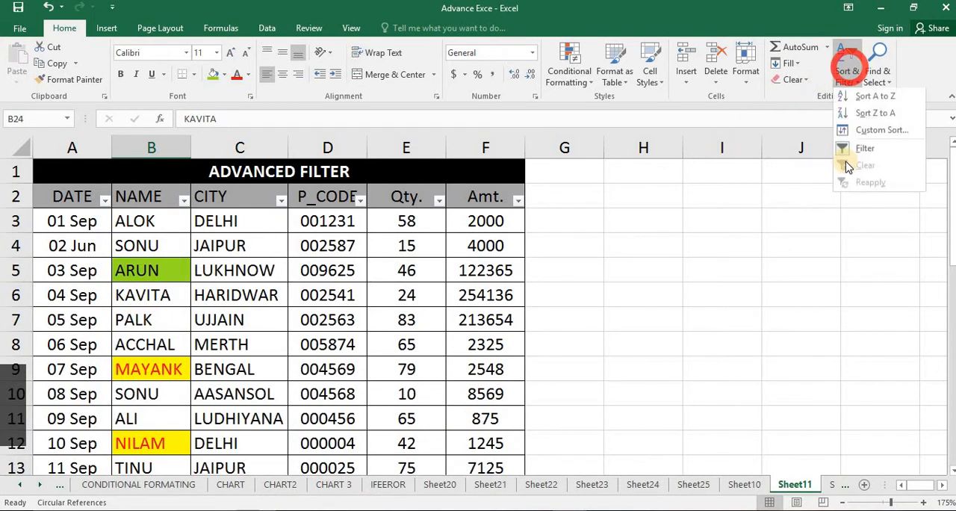
pyautogui.click(405, 290)
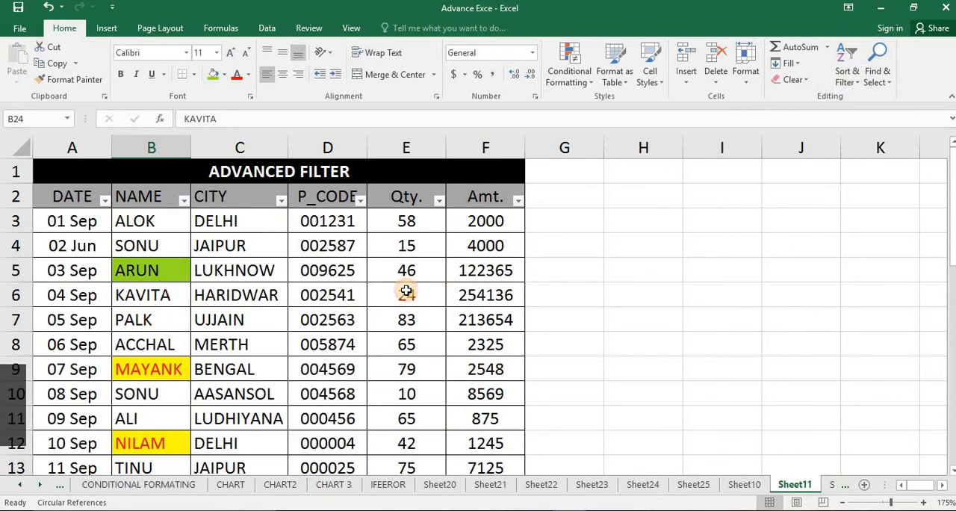
pyautogui.click(348, 244)
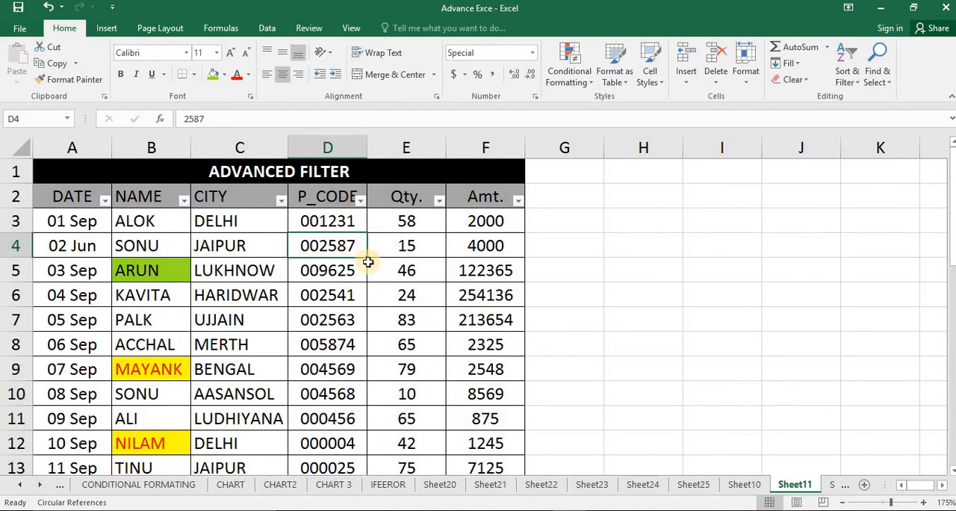
pyautogui.scroll(-6, 368, 274)
pyautogui.scroll(5, 369, 261)
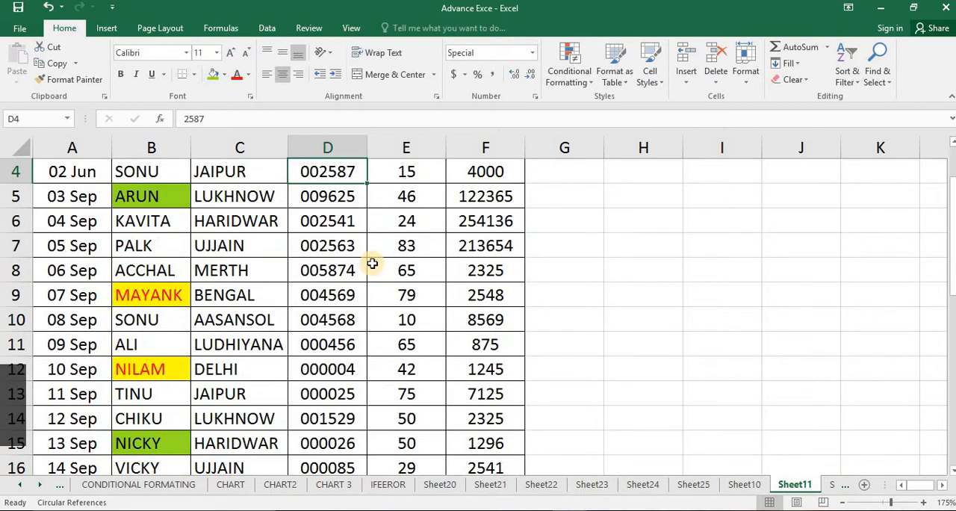
pyautogui.scroll(1, 372, 248)
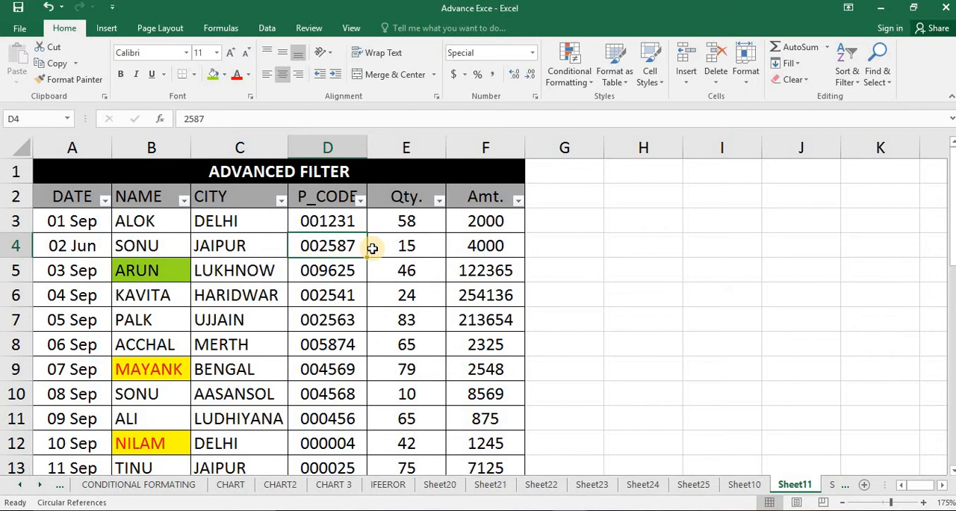
# Examine the Advanced Filter dialog's action, list range, criteria range and copy options, and cancel it without filtering
pyautogui.click(299, 288)
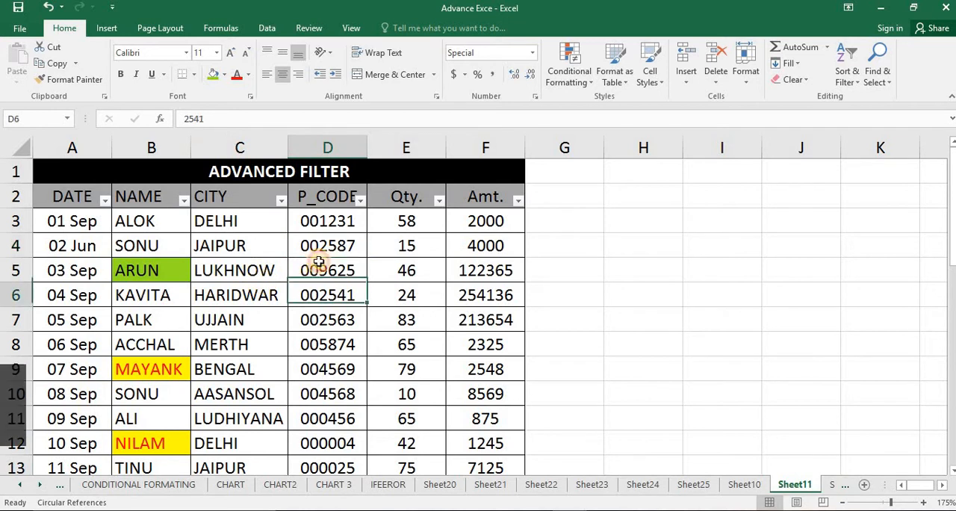
pyautogui.click(269, 28)
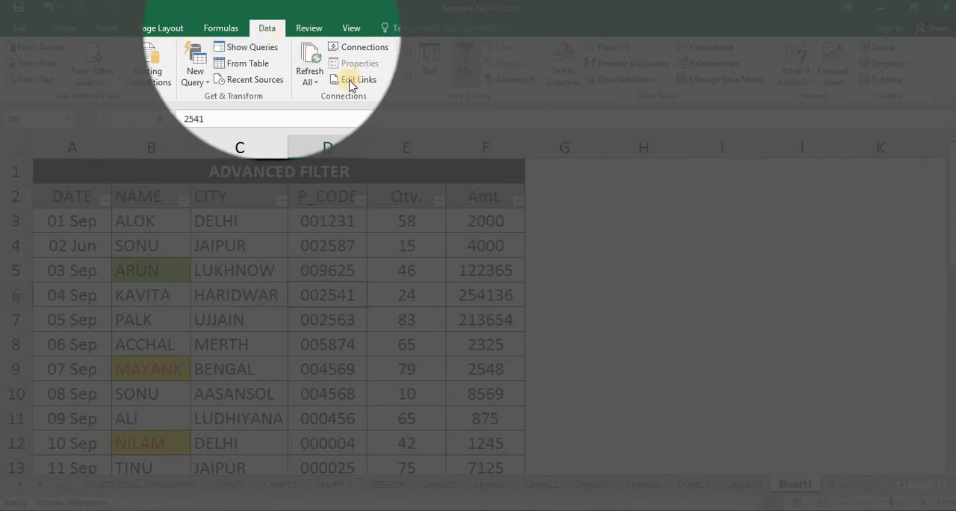
pyautogui.click(506, 83)
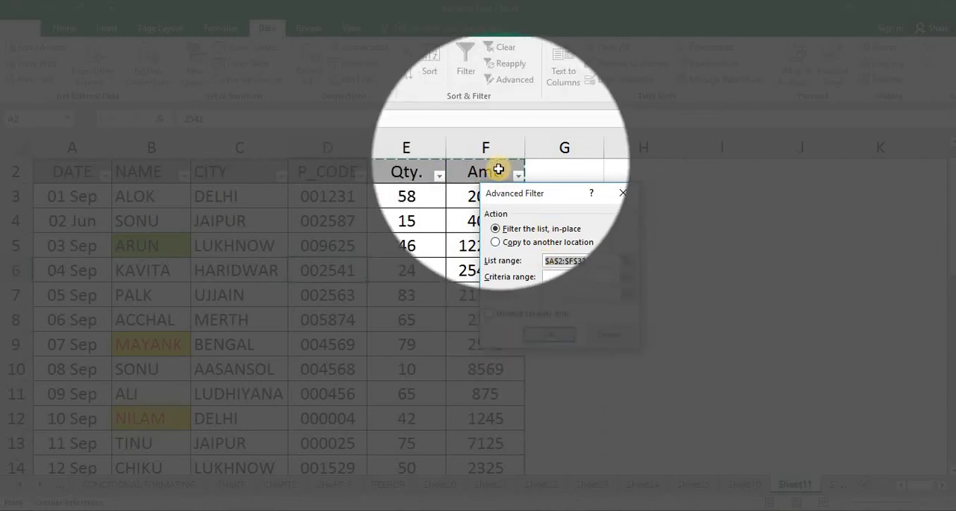
pyautogui.click(595, 334)
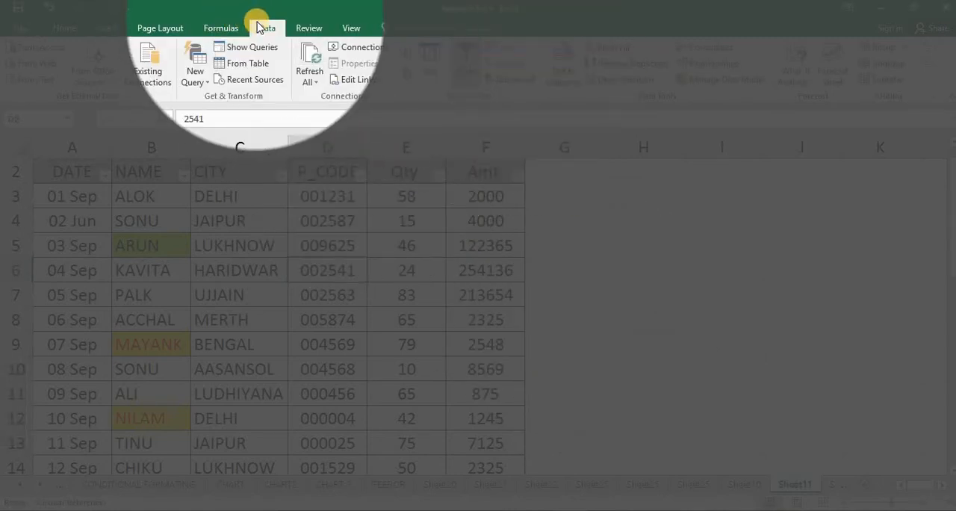
pyautogui.click(507, 80)
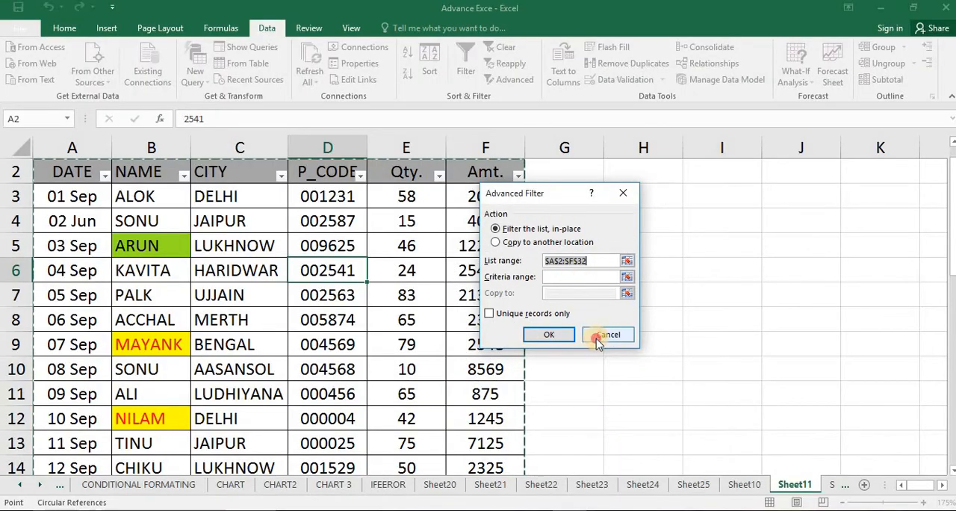
pyautogui.click(597, 334)
pyautogui.click(518, 295)
pyautogui.scroll(1, 328, 181)
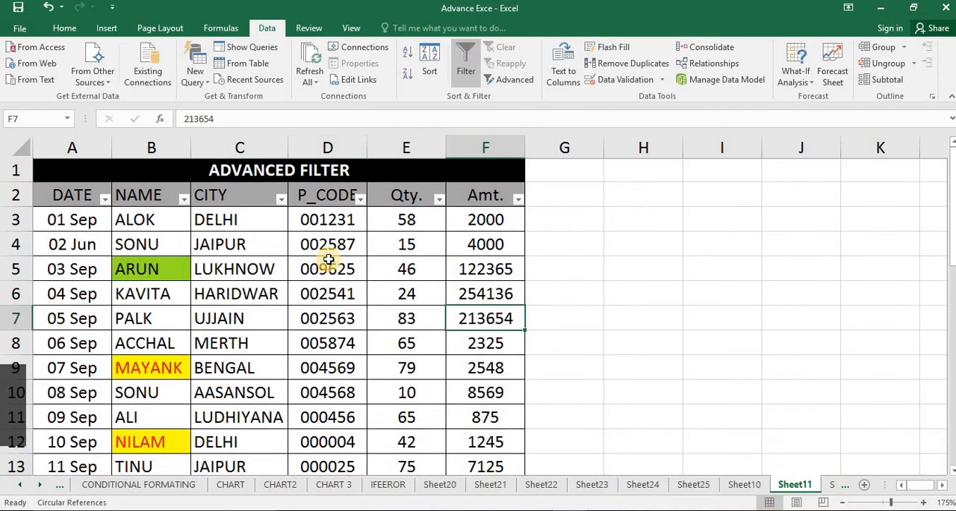
# Copy the table's header row A2:F2 to the area starting at H2 for the filter criteria
pyautogui.click(327, 270)
pyautogui.moveTo(74, 196); pyautogui.dragTo(506, 207)
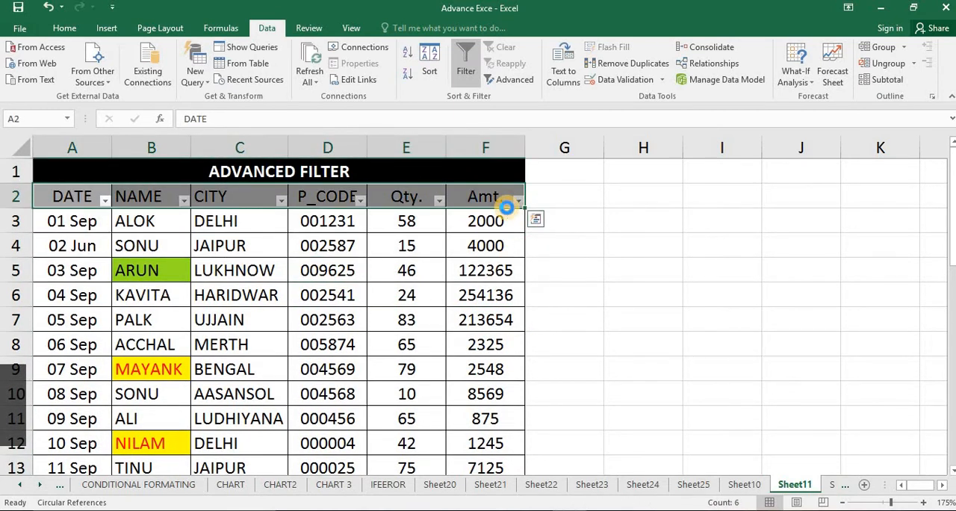
pyautogui.hotkey('ctrl', 'c')
pyautogui.click(659, 203)
pyautogui.hotkey('ctrl', 'v')
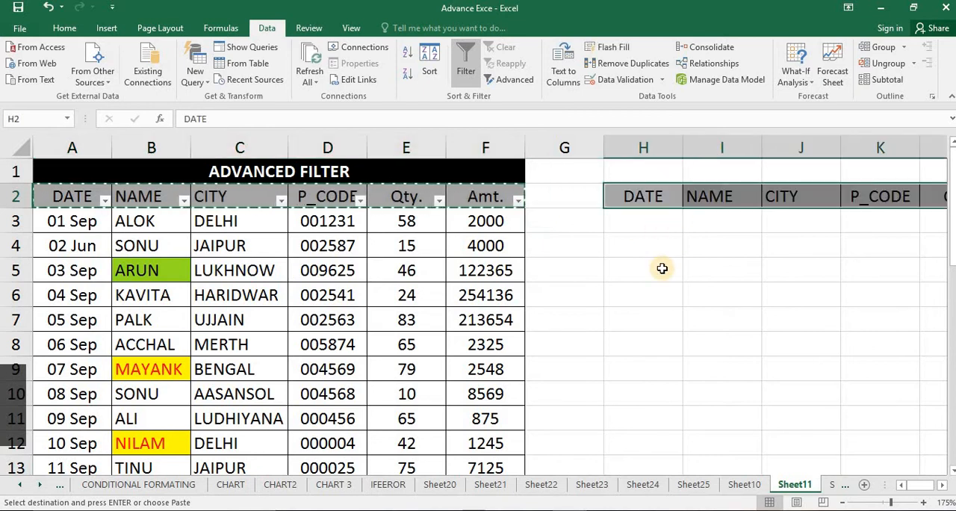
# End the copy mode and turn off the filter arrows in the table's header row
pyautogui.click(662, 267)
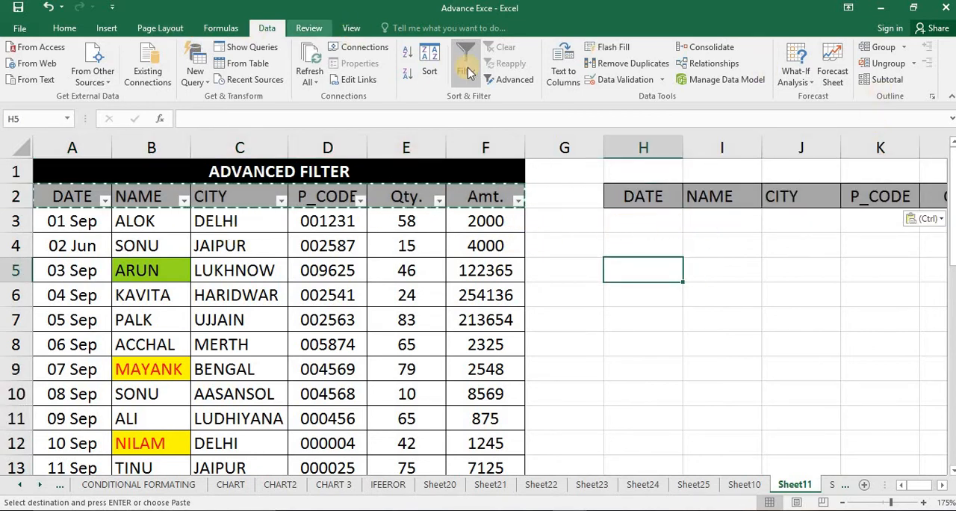
pyautogui.press('Escape')
pyautogui.click(477, 241)
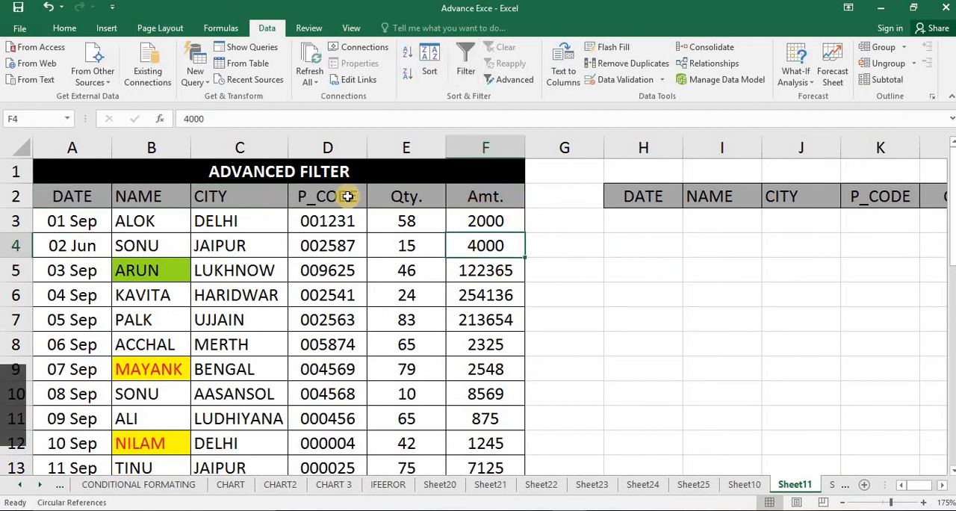
# Enter the name from B3 as the criterion in I3, under the copied NAME header
pyautogui.click(639, 206)
pyautogui.click(702, 226)
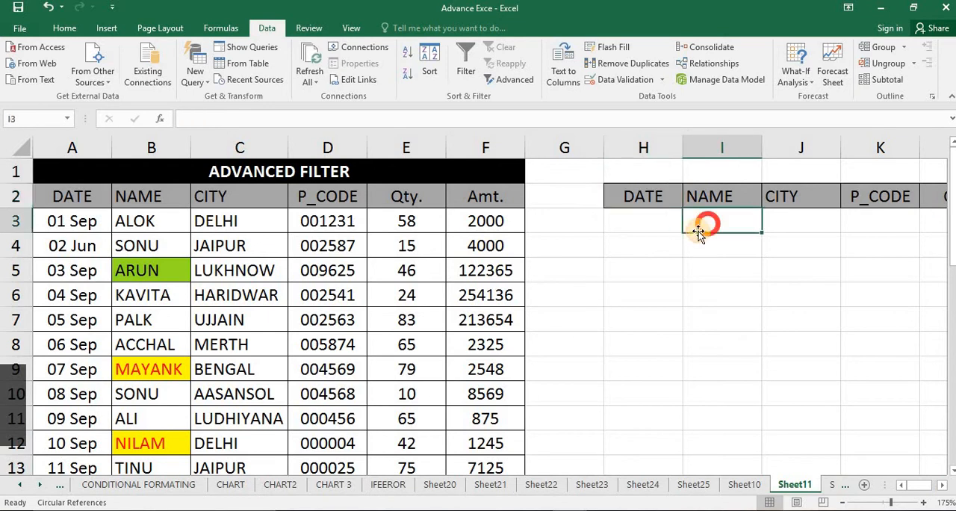
pyautogui.write('ALOK')
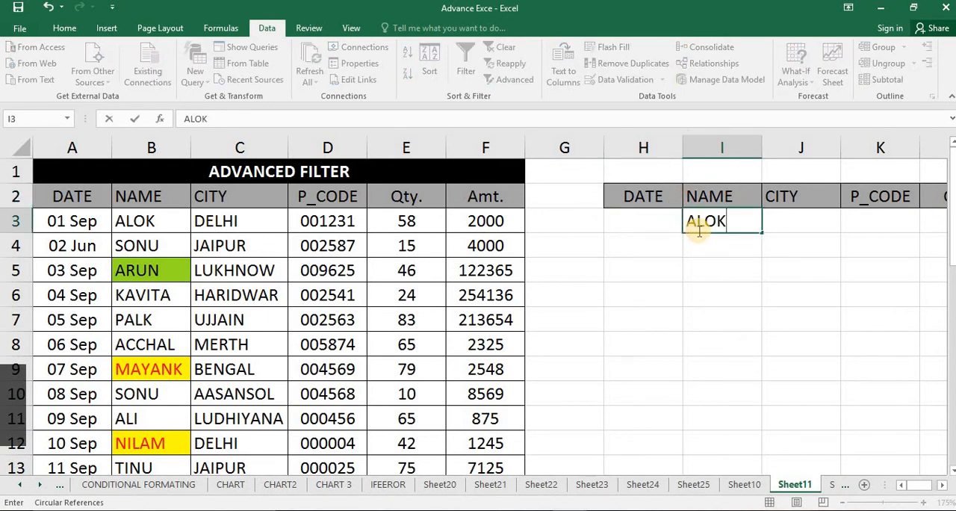
pyautogui.press('Return')
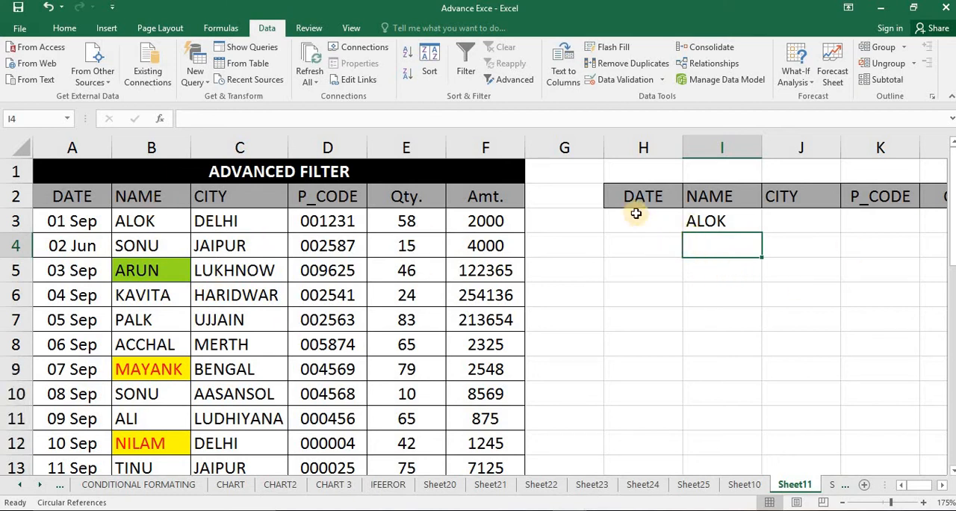
# Open the Advanced Filter dialog, move it clear of the table, and check which rows the proposed list range covers
pyautogui.click(508, 79)
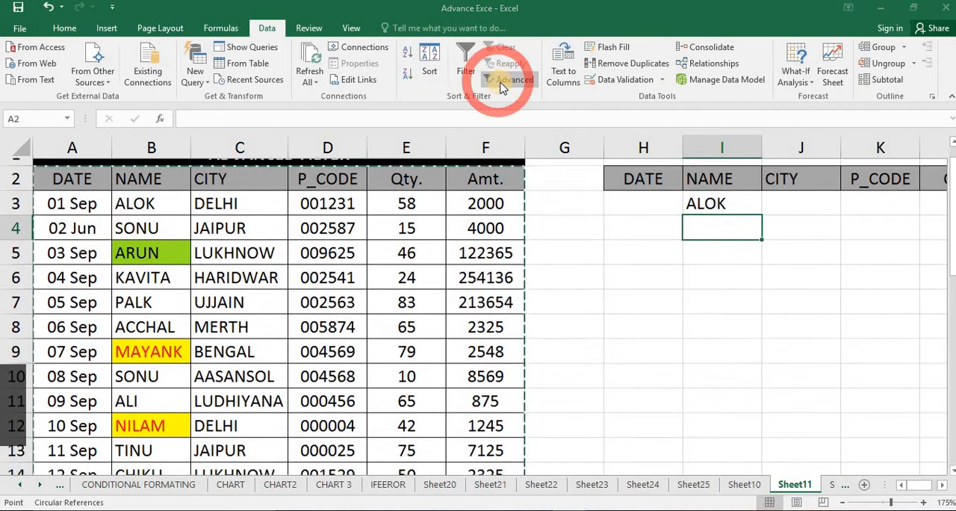
pyautogui.moveTo(541, 200); pyautogui.dragTo(634, 196)
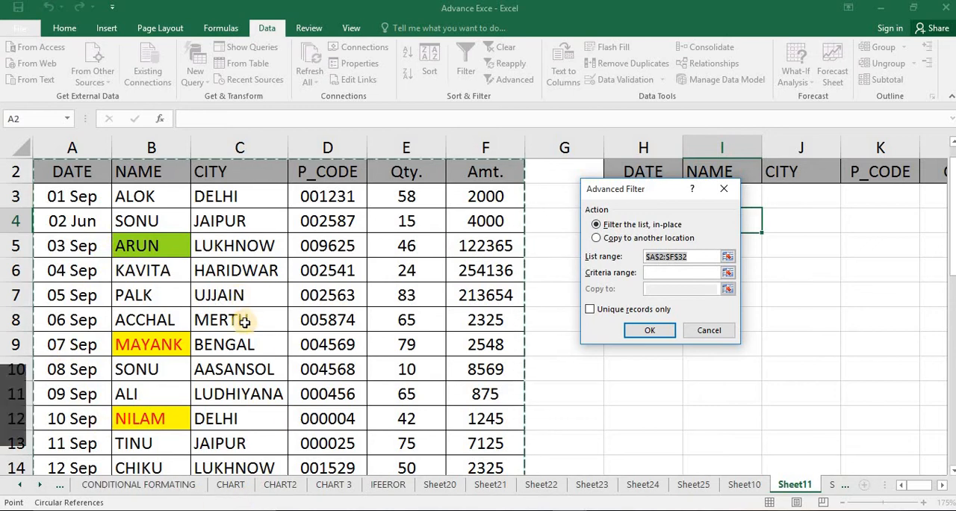
pyautogui.scroll(-9, 244, 321)
pyautogui.scroll(-2, 256, 306)
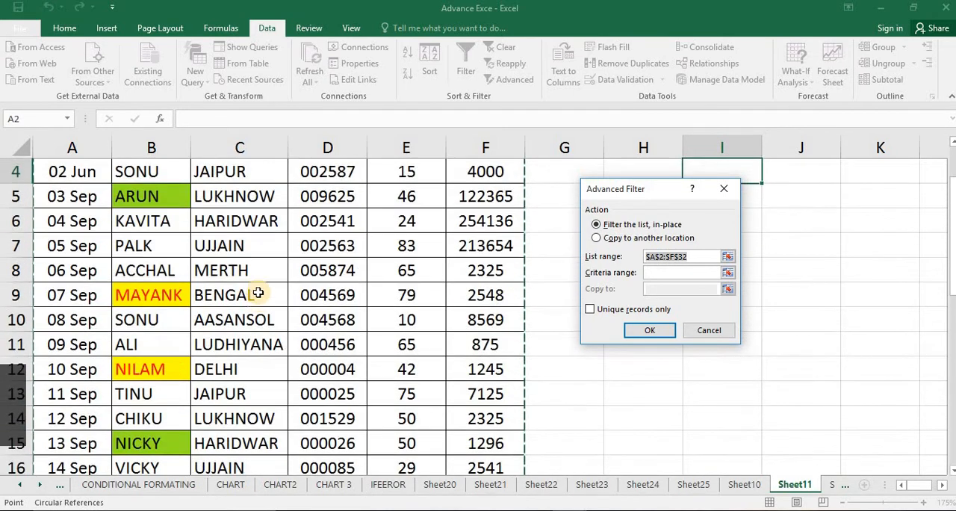
pyautogui.scroll(2, 259, 288)
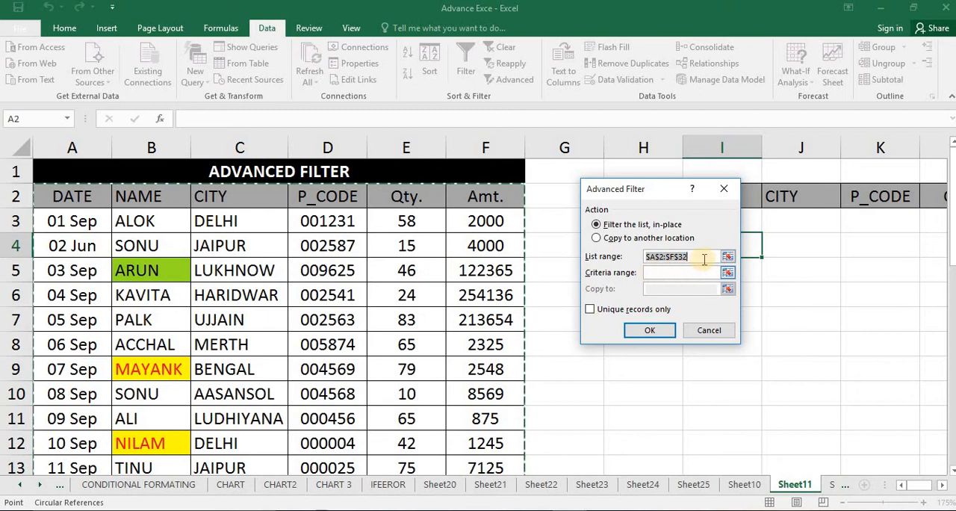
pyautogui.scroll(-7, 366, 309)
pyautogui.scroll(7, 386, 284)
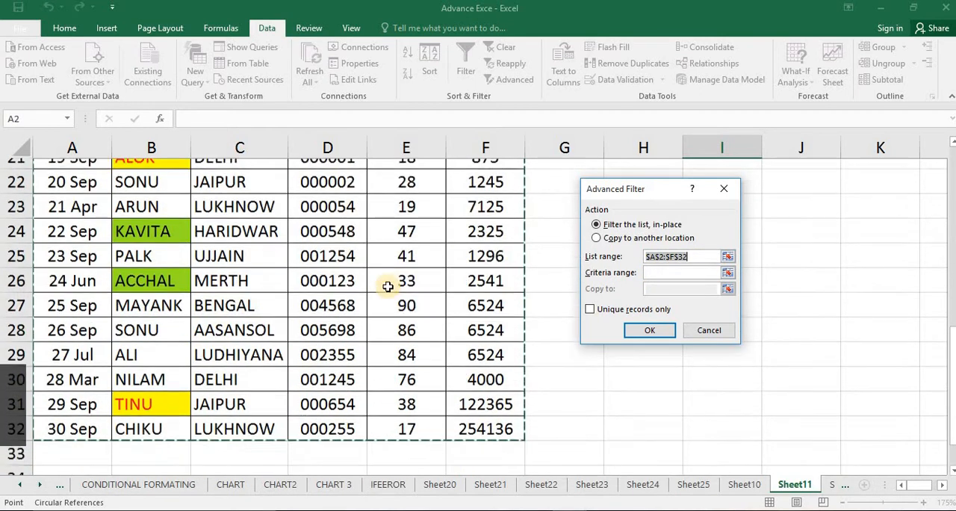
# Clear the proposed list range and reselect the full table A2:F32 as the Advanced Filter's list range
pyautogui.moveTo(691, 255); pyautogui.dragTo(637, 253)
pyautogui.press('BackSpace')
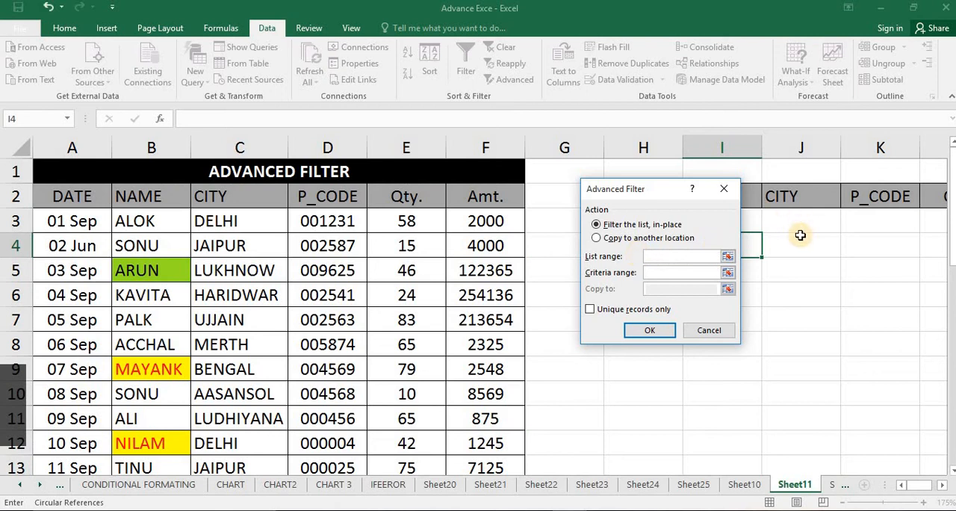
pyautogui.click(727, 256)
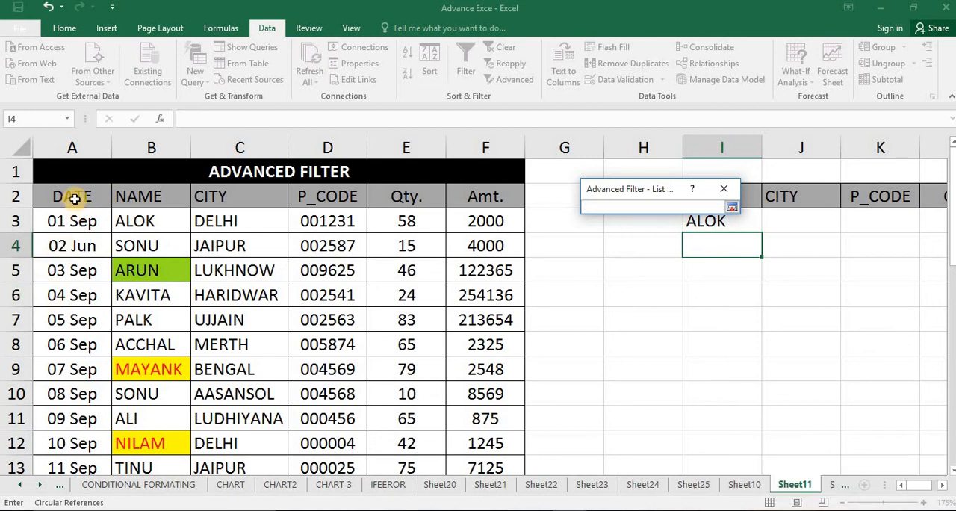
pyautogui.moveTo(75, 197); pyautogui.dragTo(487, 415)
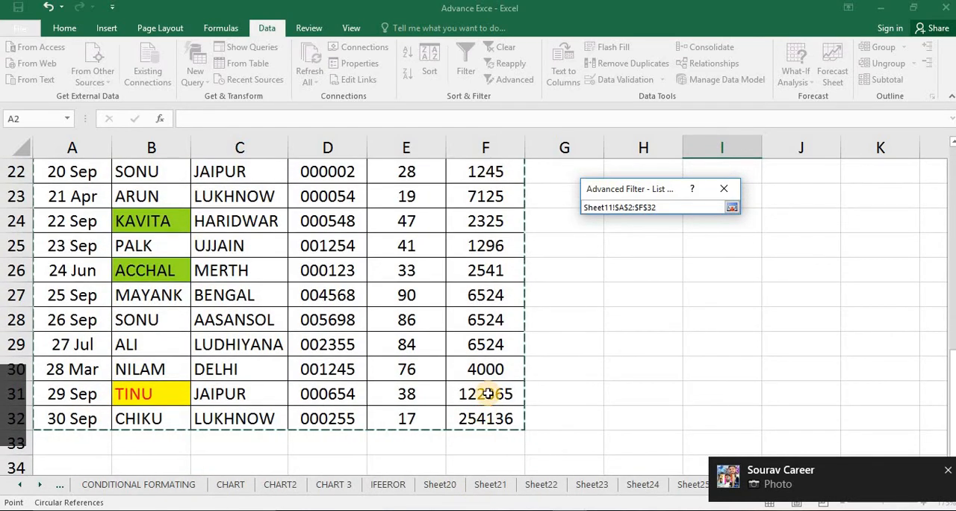
pyautogui.scroll(7, 482, 320)
pyautogui.scroll(-1, 482, 319)
pyautogui.scroll(1, 483, 319)
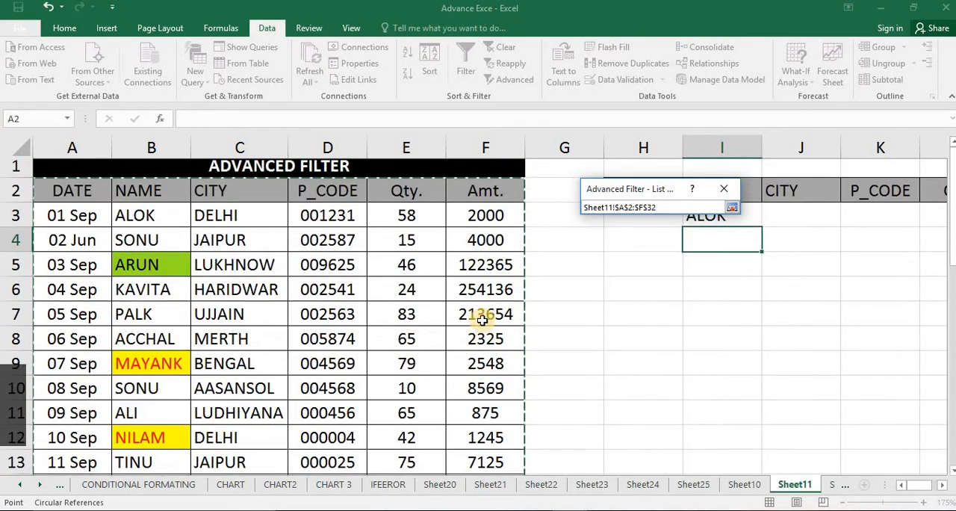
pyautogui.press('Return')
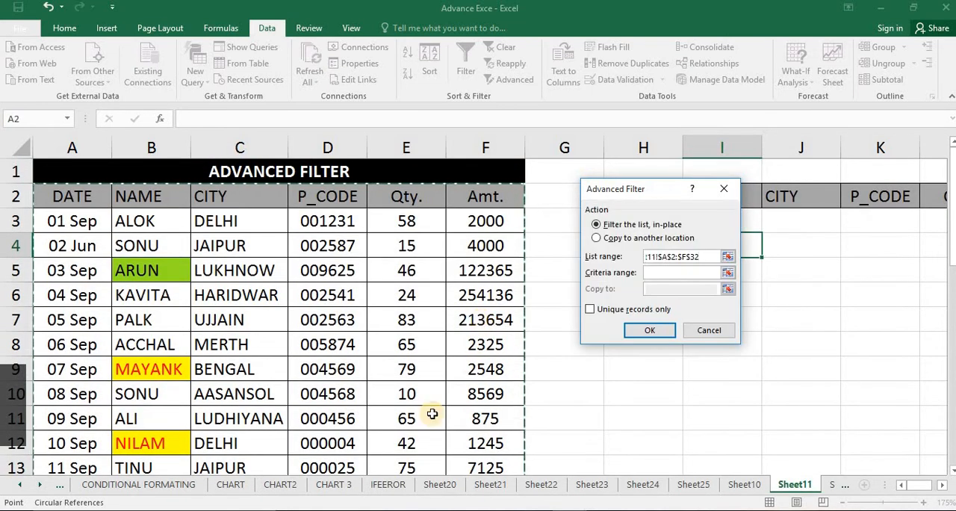
# Set the Advanced Filter's criteria range to H2:M3 and filter the list in place
pyautogui.moveTo(638, 189); pyautogui.dragTo(493, 250)
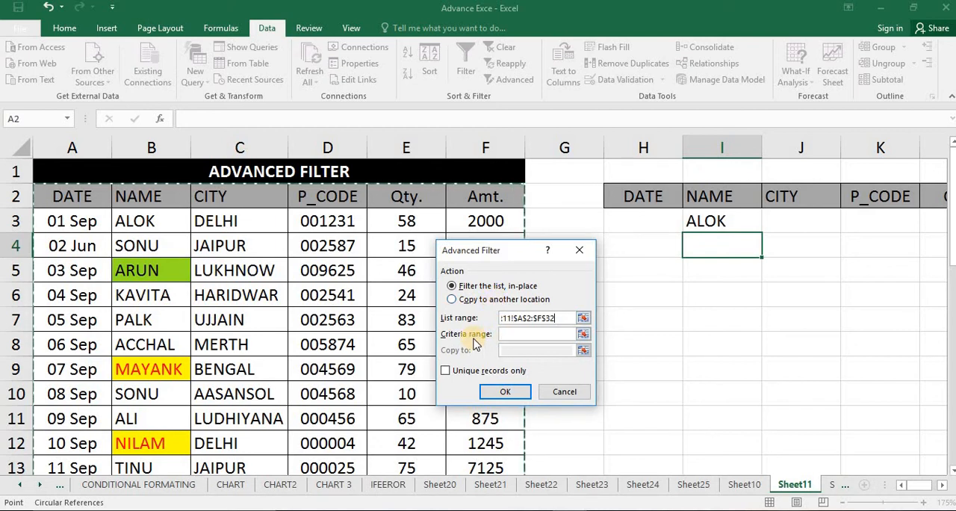
pyautogui.click(583, 333)
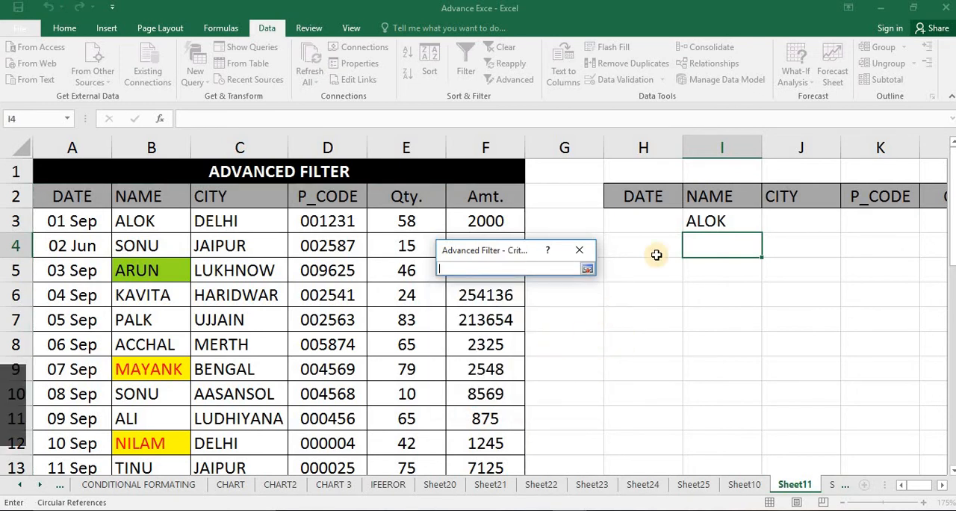
pyautogui.click(660, 196)
pyautogui.moveTo(771, 211)
pyautogui.mouseDown()
pyautogui.moveTo(911, 213)
pyautogui.moveTo(757, 220)
pyautogui.mouseUp()
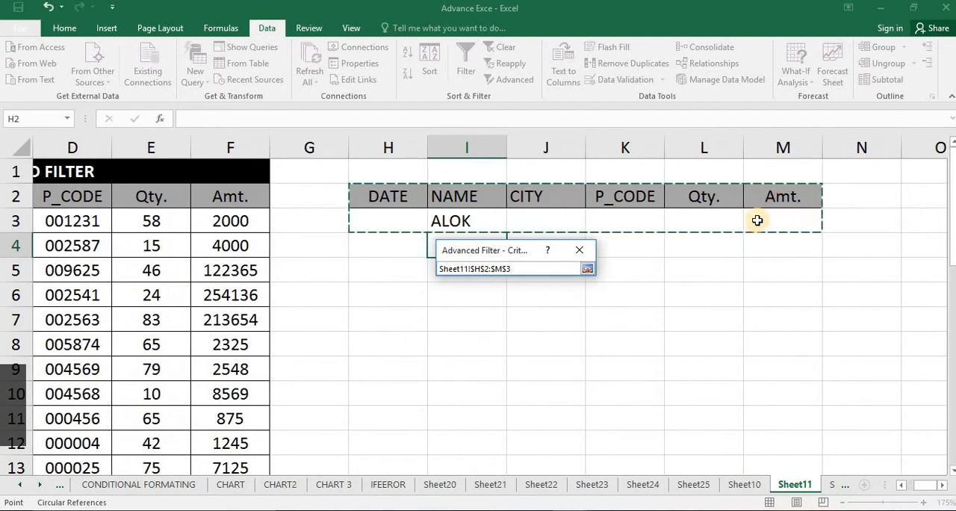
pyautogui.press('Return')
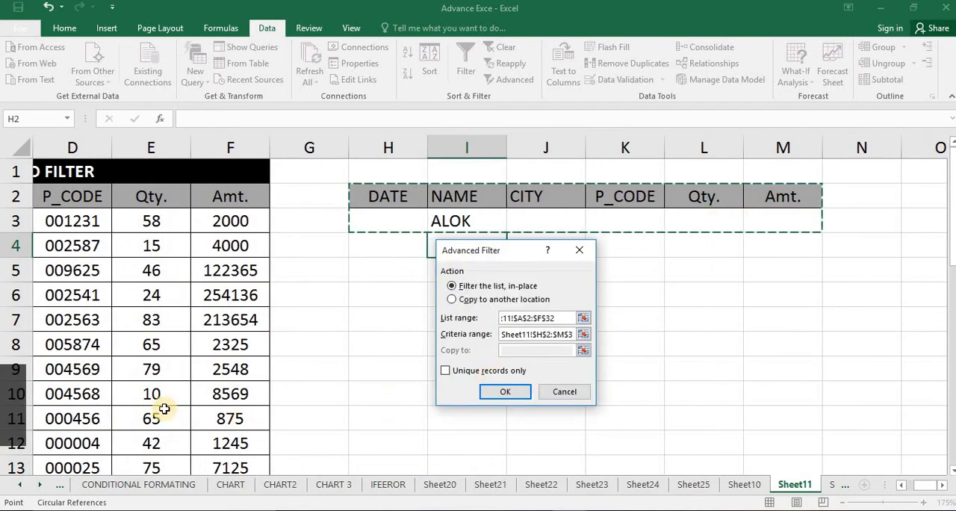
pyautogui.click(503, 393)
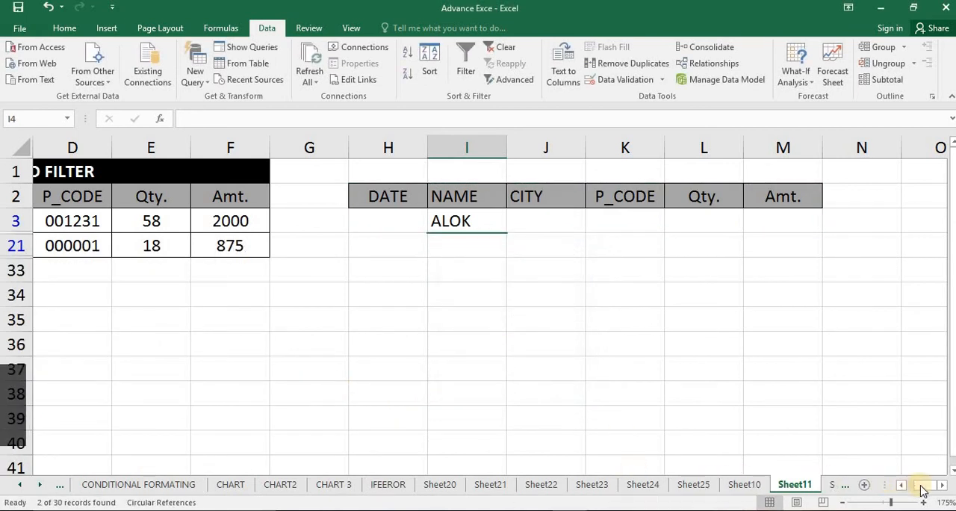
# Review the filtered rows from column A, and clear the filter from the table
pyautogui.moveTo(925, 484); pyautogui.dragTo(859, 483)
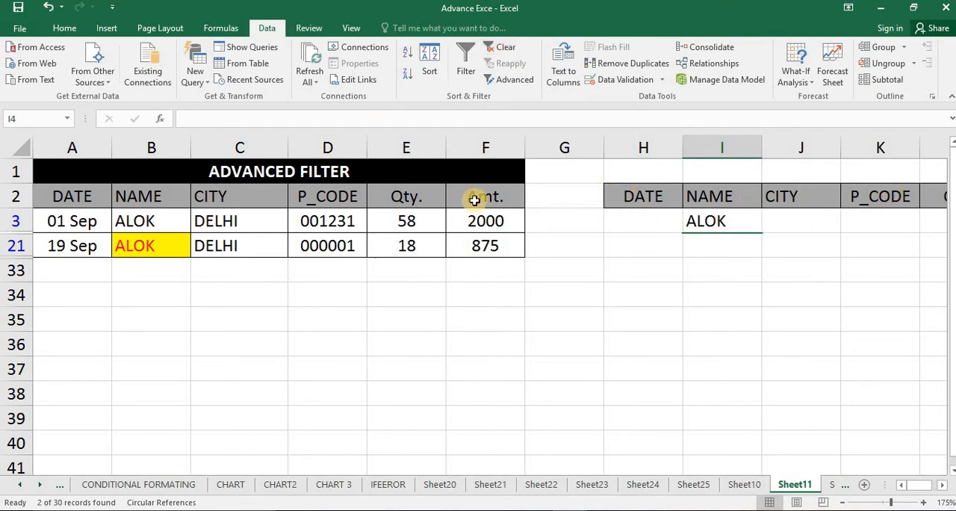
pyautogui.click(498, 47)
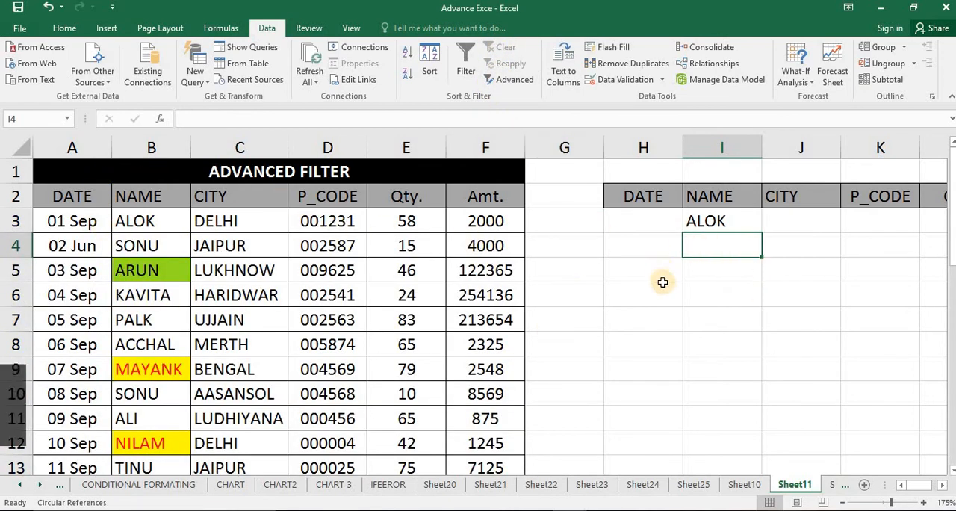
pyautogui.scroll(-3, 687, 269)
pyautogui.scroll(3, 709, 247)
# Replace the NAME criterion in I3 with the wildcard A*
pyautogui.click(737, 222)
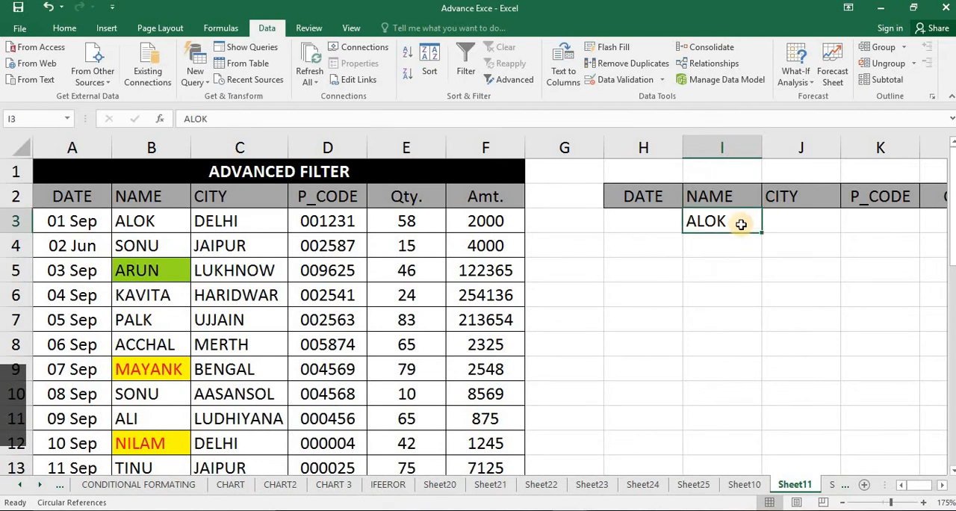
pyautogui.write('A*')
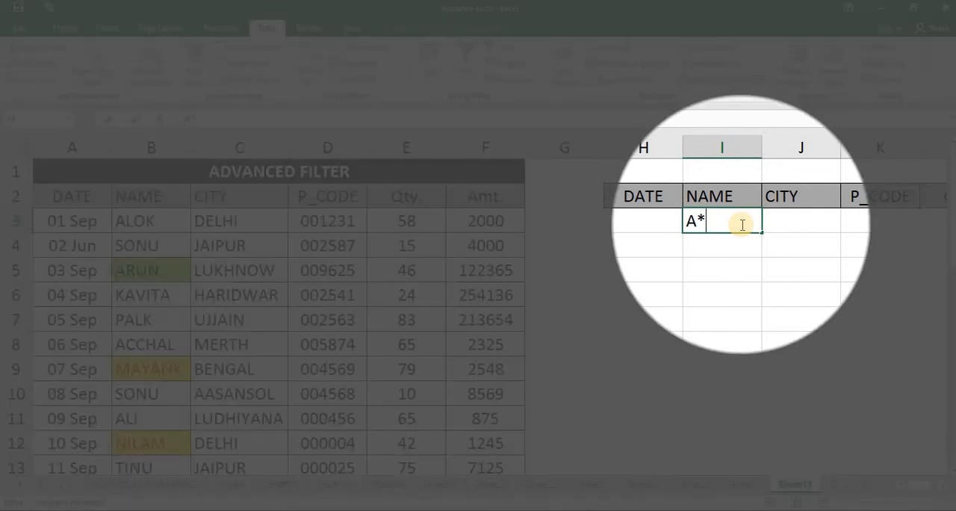
pyautogui.press('Return')
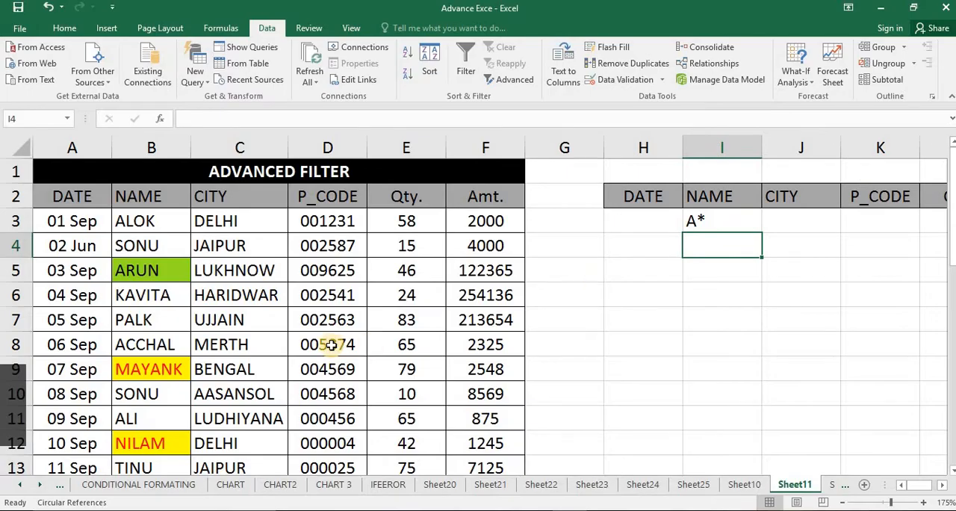
# Look through the NAME column and replace the name in B19 with a different one starting with A
pyautogui.scroll(-2, 224, 357)
pyautogui.scroll(-2, 224, 364)
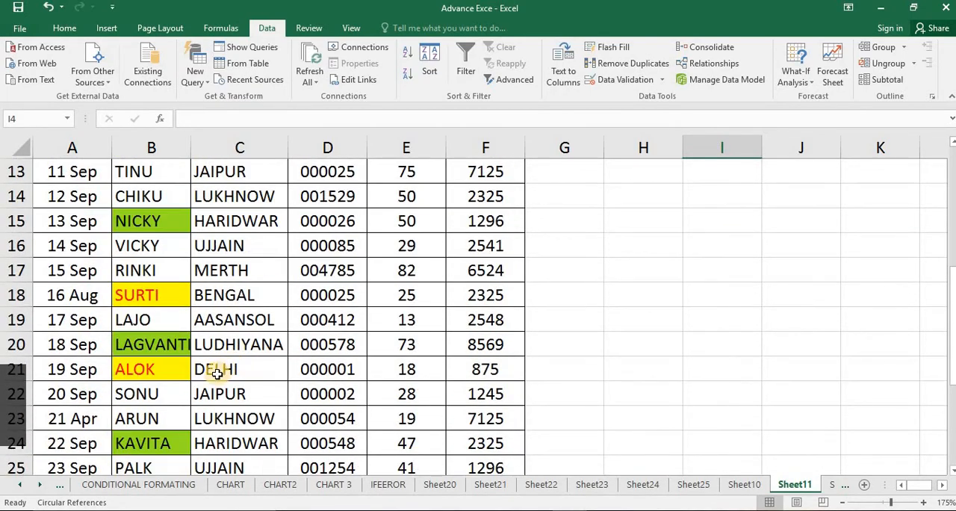
pyautogui.scroll(3, 198, 373)
pyautogui.scroll(-2, 160, 398)
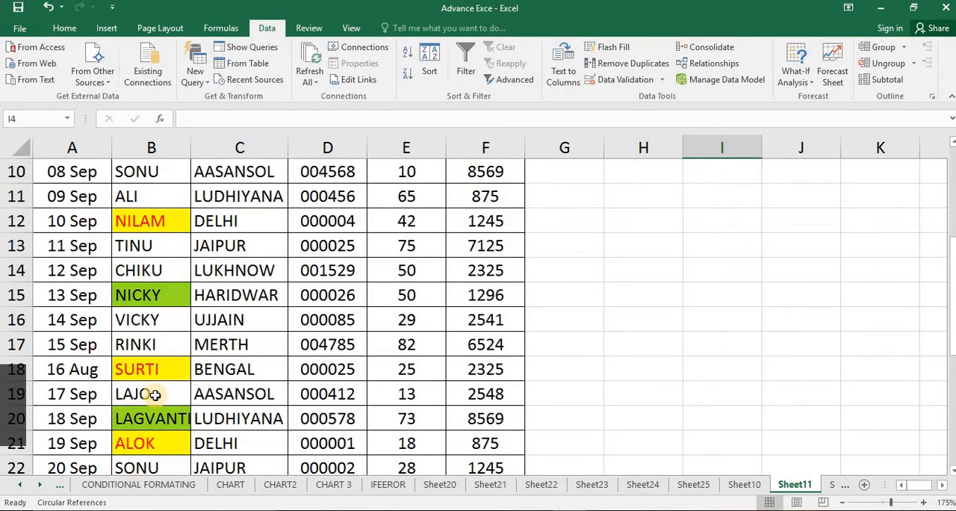
pyautogui.click(153, 394)
pyautogui.write('ANMOL')
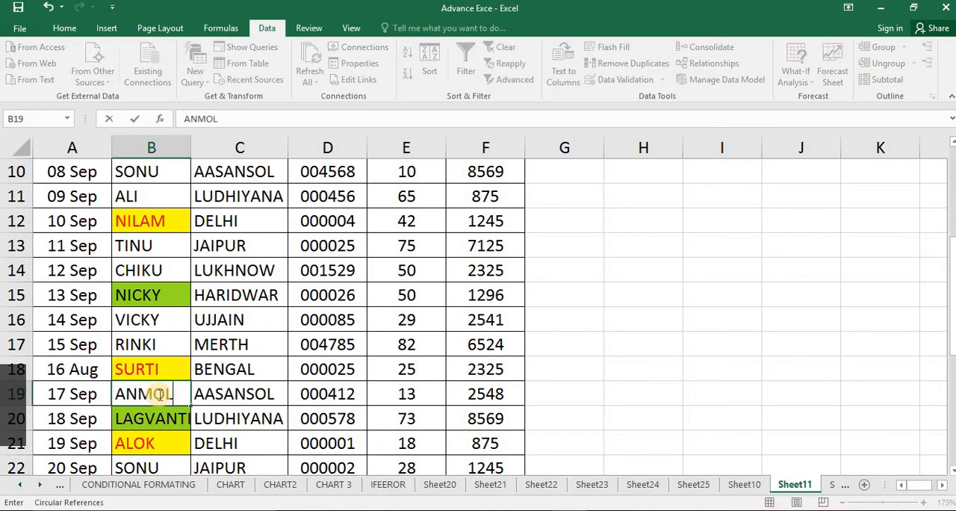
pyautogui.press('Return')
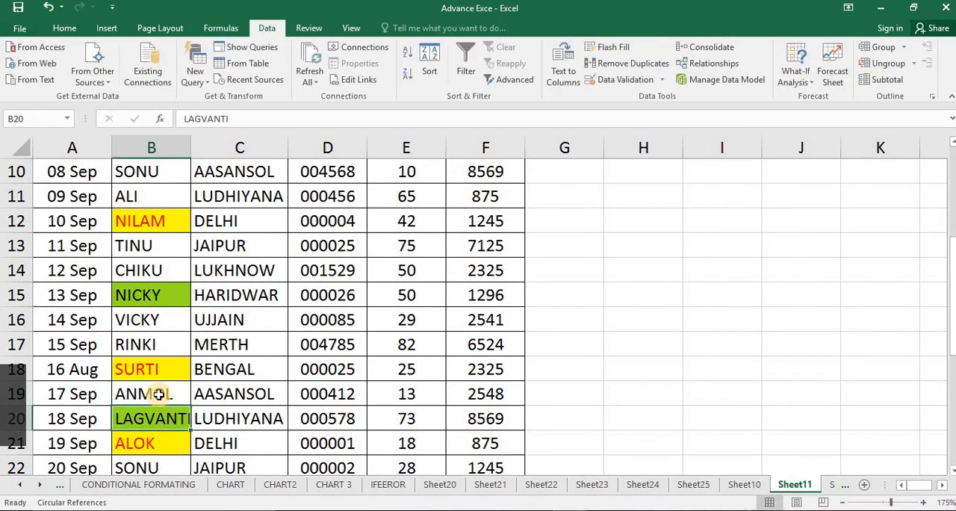
pyautogui.click(156, 250)
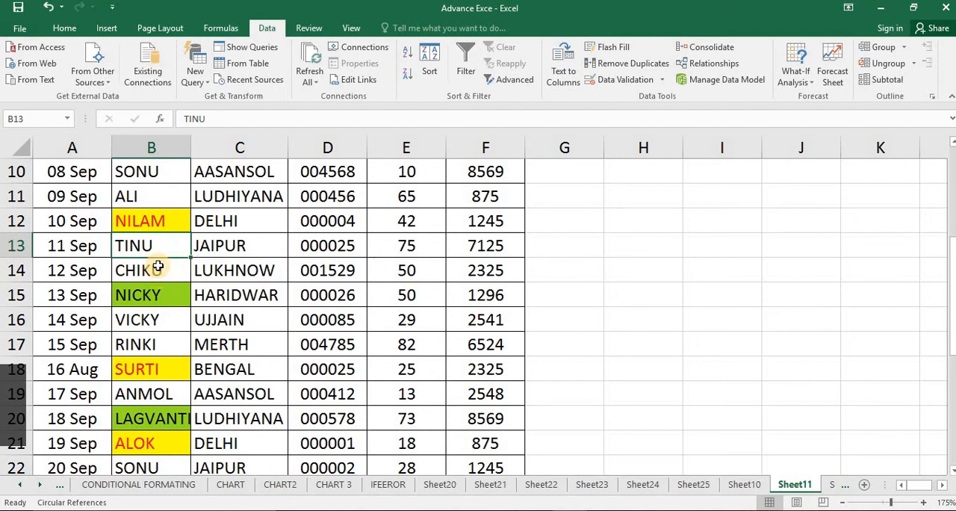
pyautogui.click(159, 241)
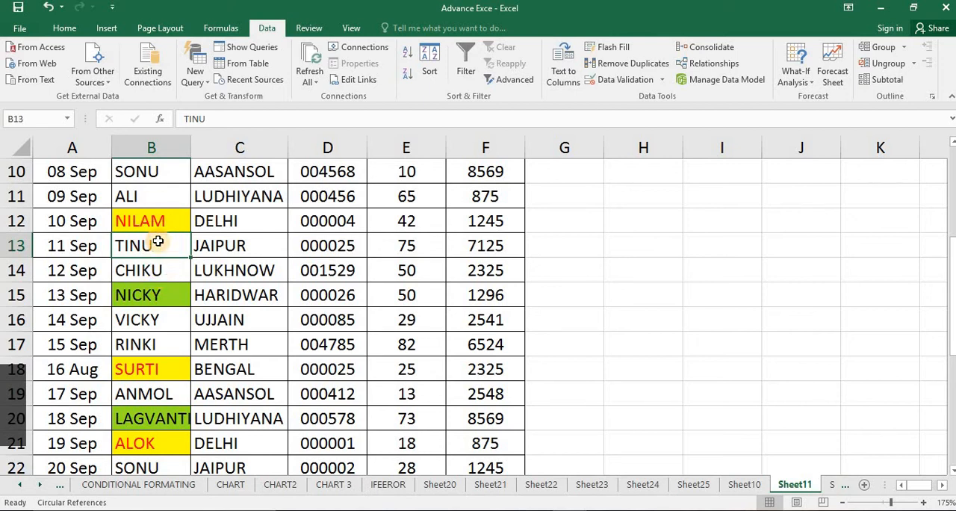
pyautogui.click(276, 293)
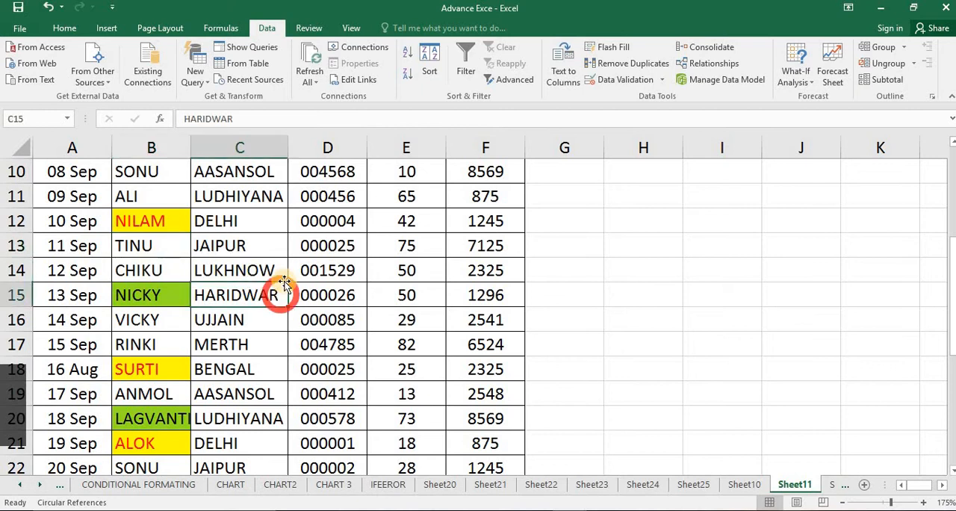
pyautogui.click(241, 260)
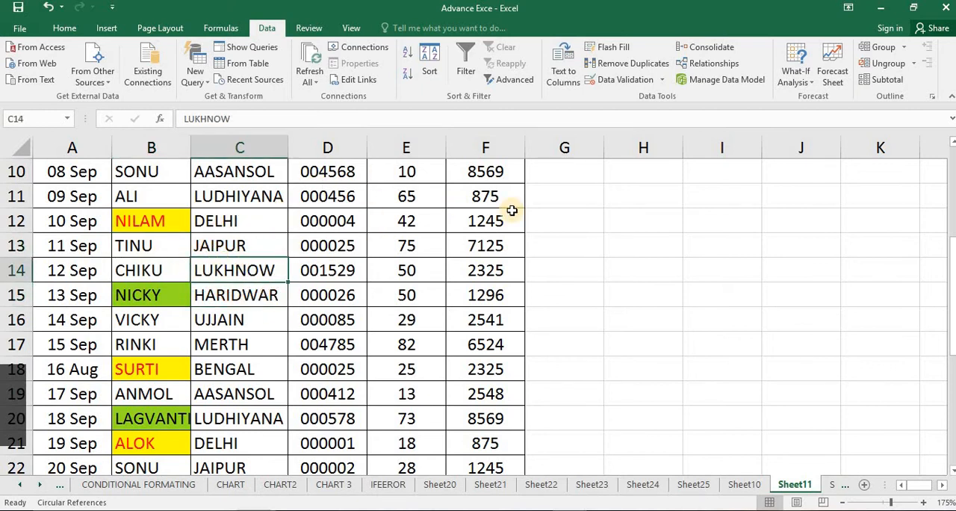
pyautogui.click(567, 197)
pyautogui.click(553, 247)
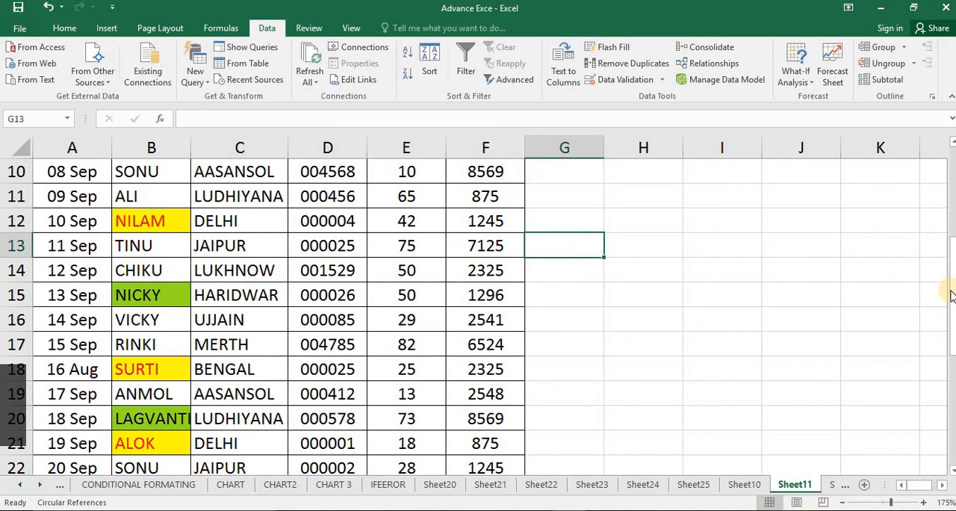
pyautogui.moveTo(953, 290); pyautogui.dragTo(952, 153)
pyautogui.click(246, 320)
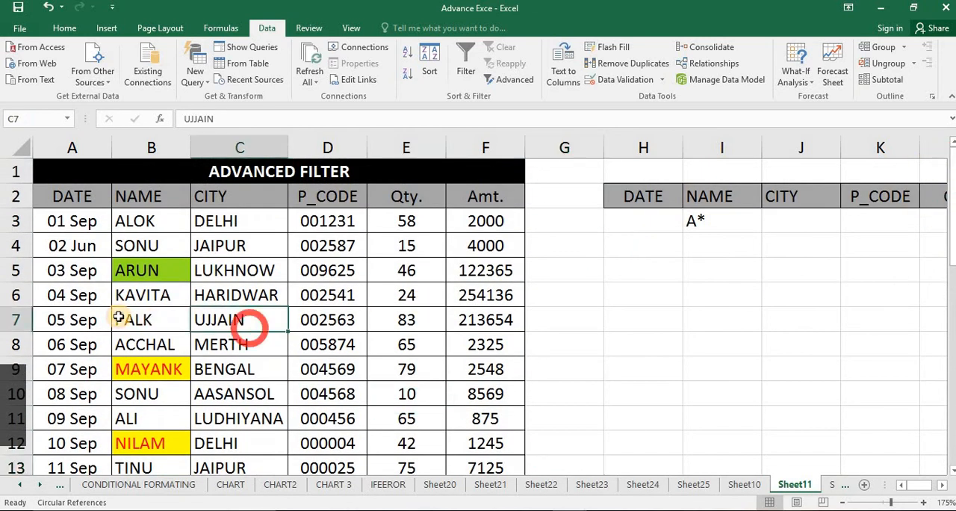
pyautogui.click(126, 320)
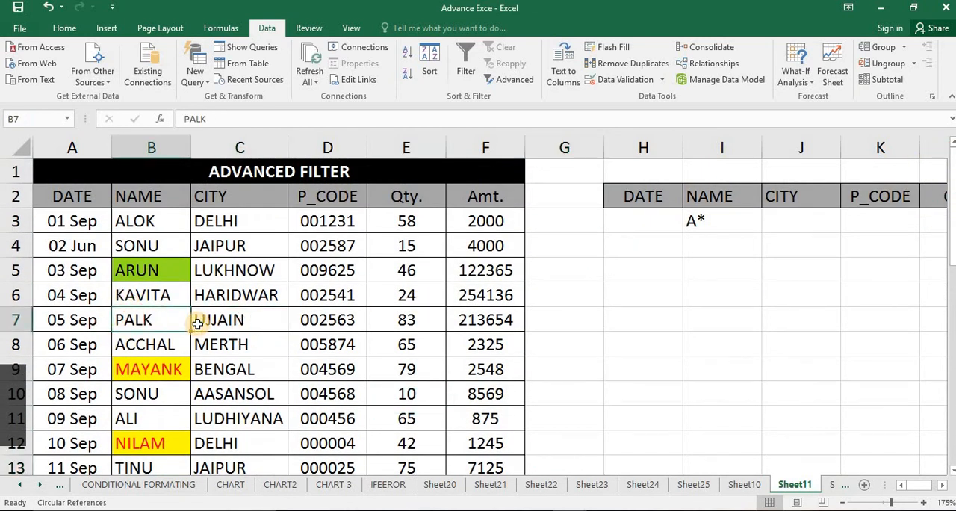
pyautogui.click(357, 312)
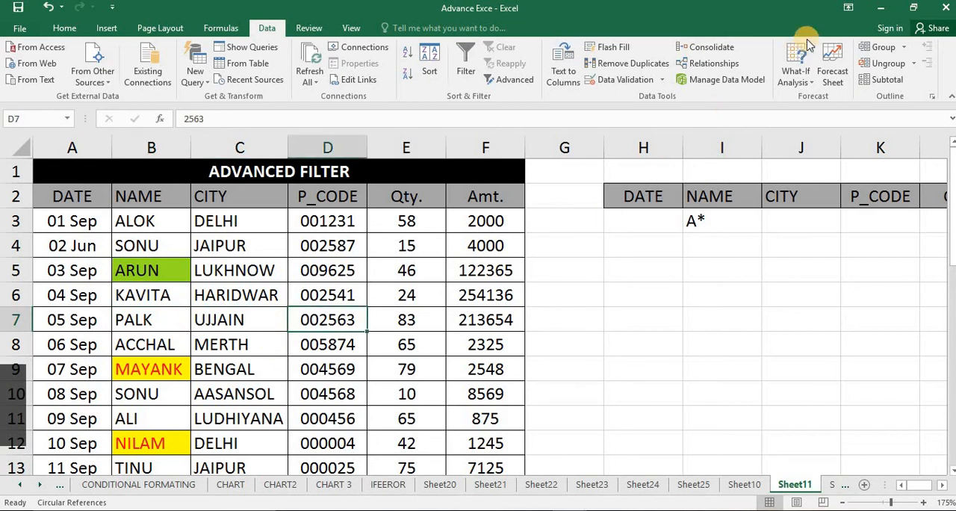
# Close the blank Book1 workbook without saving and return to the Advance Exce workbook
pyautogui.click(881, 9)
pyautogui.click(721, 214)
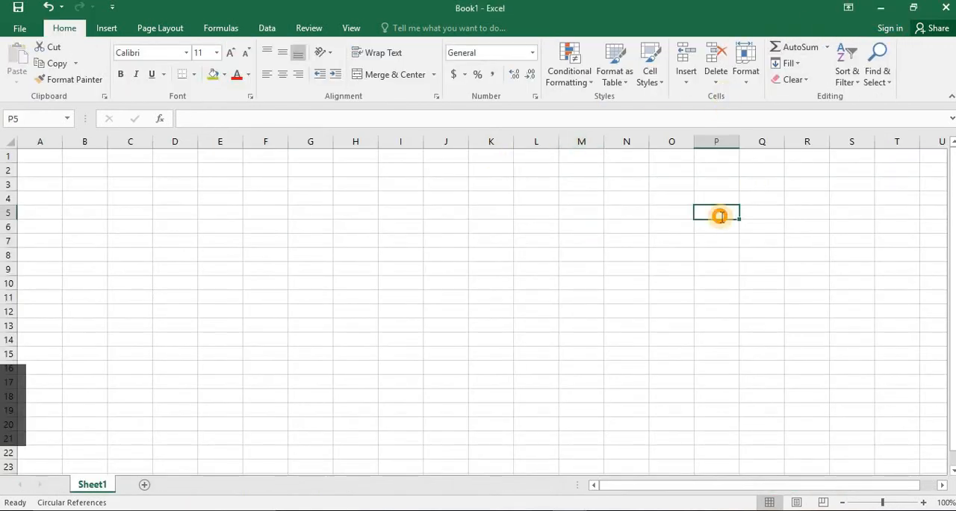
pyautogui.write('DCF')
pyautogui.click(945, 8)
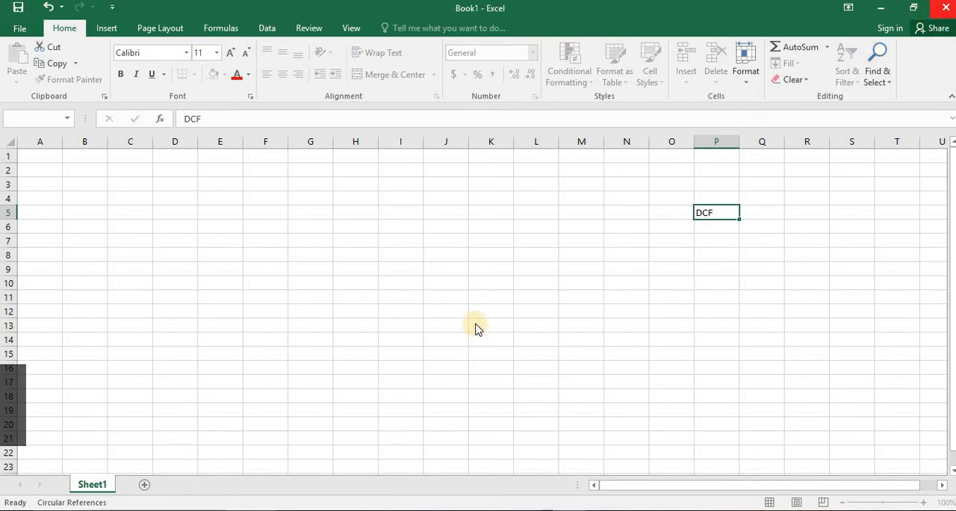
pyautogui.click(487, 286)
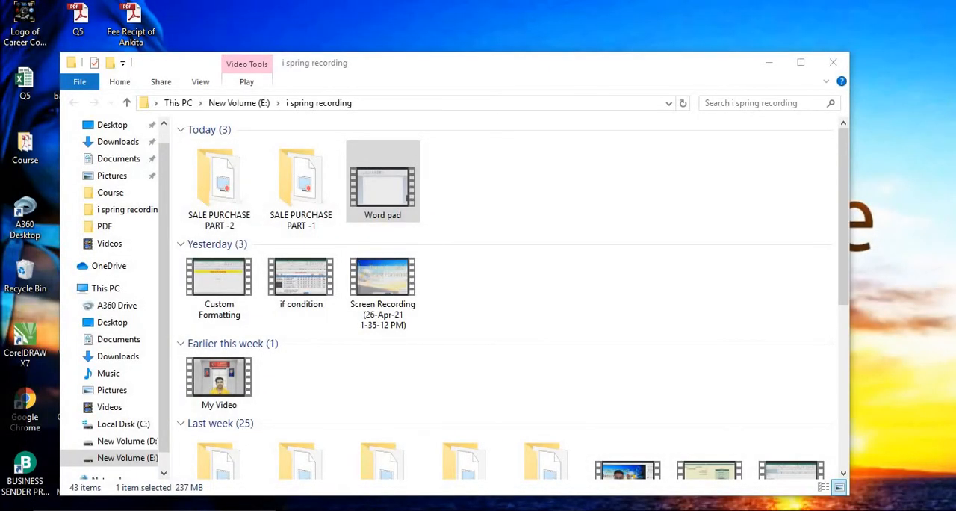
pyautogui.moveTo(500, 439)
pyautogui.click(615, 454)
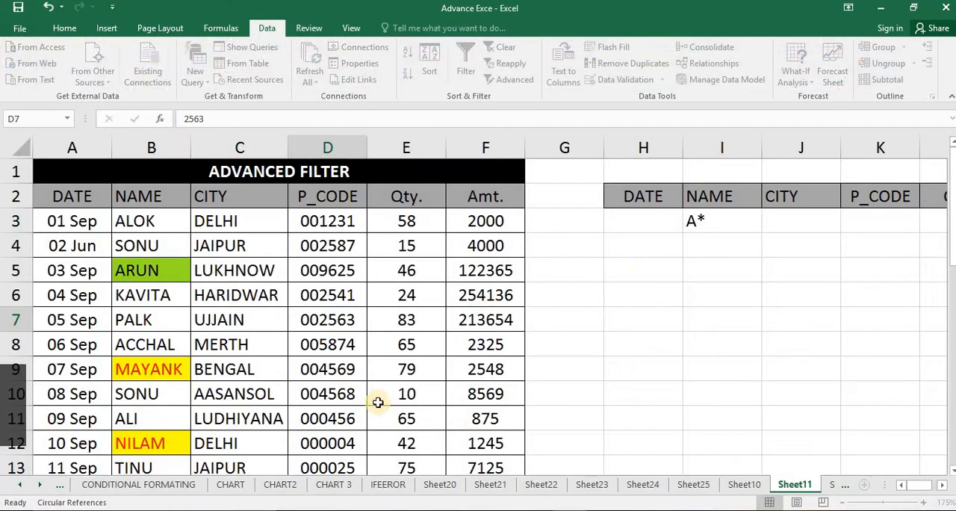
# Replace the name in B6 with a different one starting with A
pyautogui.click(661, 258)
pyautogui.click(105, 295)
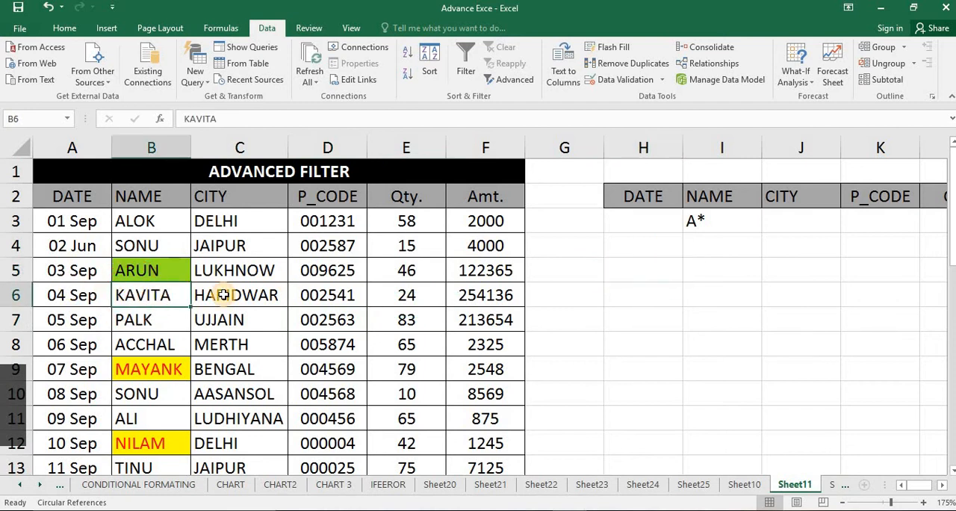
pyautogui.write('A')
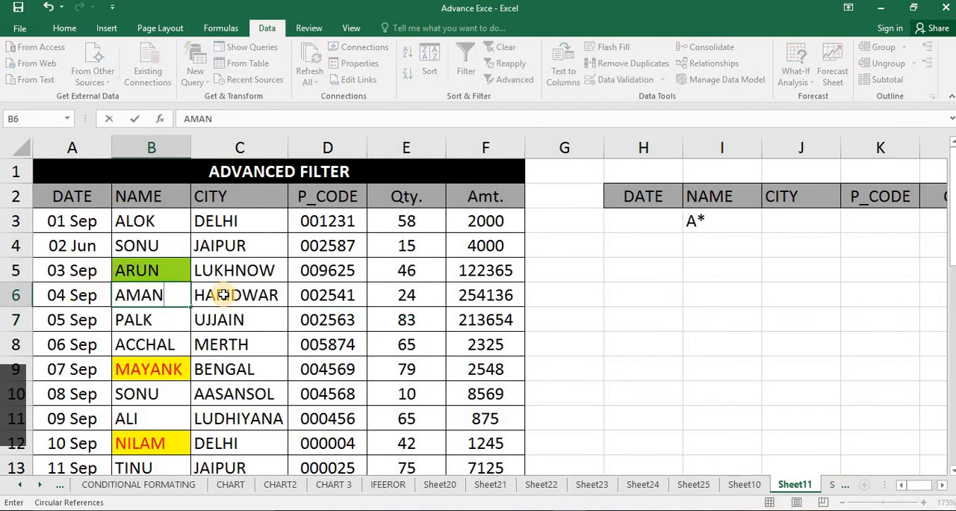
pyautogui.write('MAN')
pyautogui.press('Return')
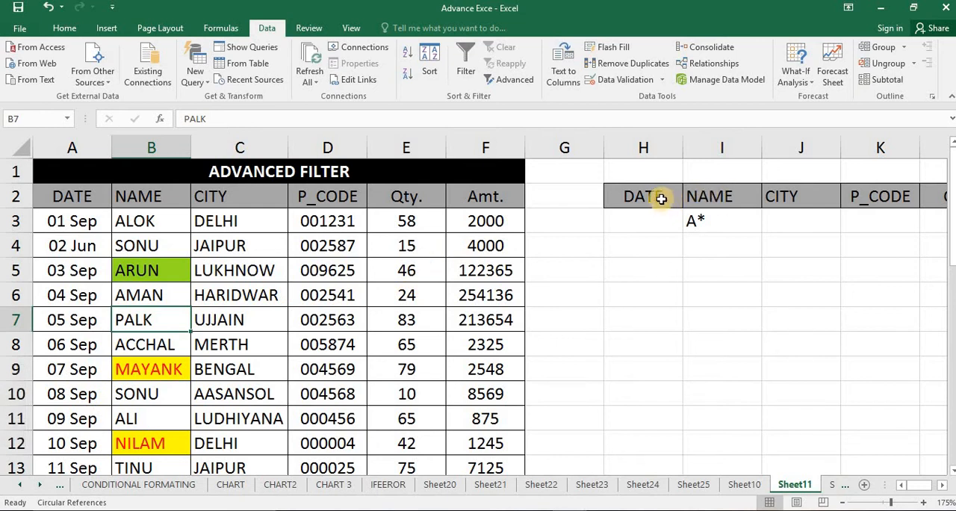
# Open the Advanced Filter settings for the table and check the list range A2:F32 against the data rows
pyautogui.click(514, 81)
pyautogui.click(514, 81)
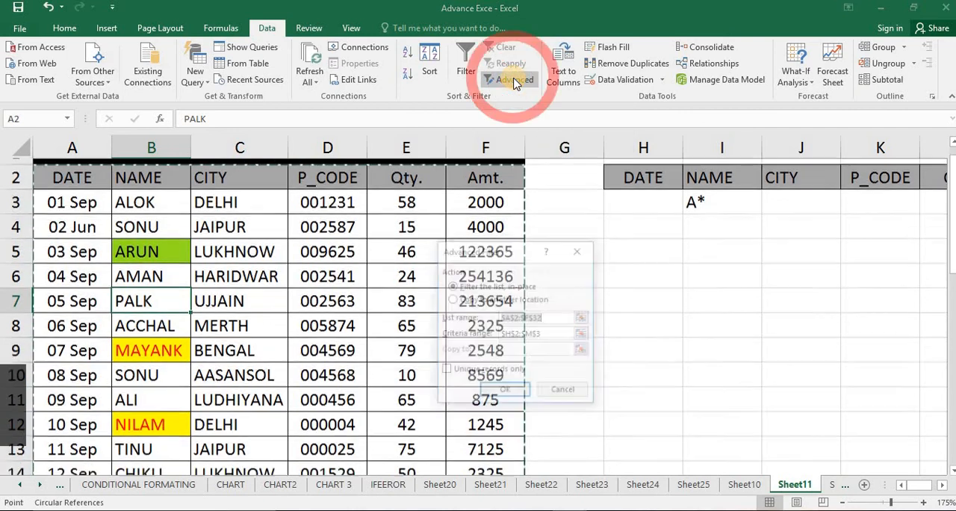
pyautogui.moveTo(494, 258); pyautogui.dragTo(654, 258)
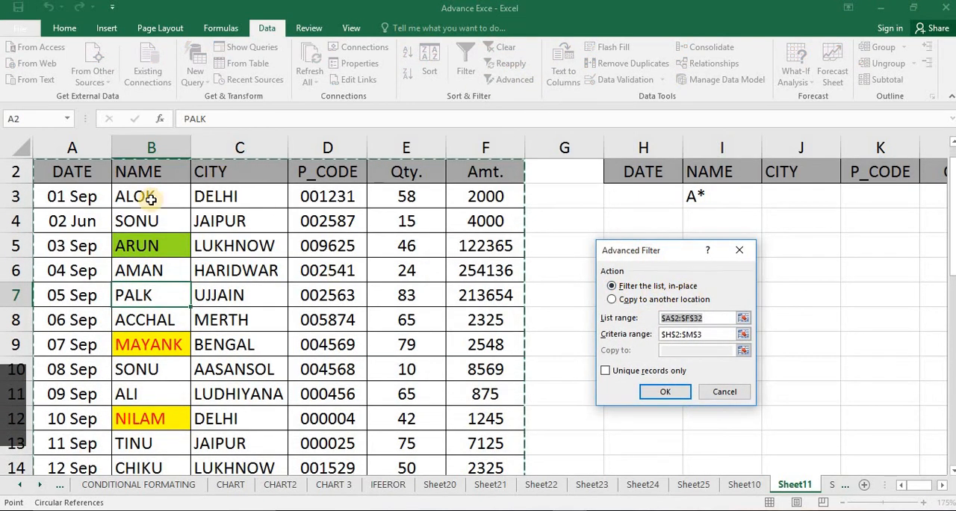
pyautogui.scroll(-1, 367, 434)
pyautogui.scroll(-10, 366, 434)
pyautogui.scroll(10, 367, 411)
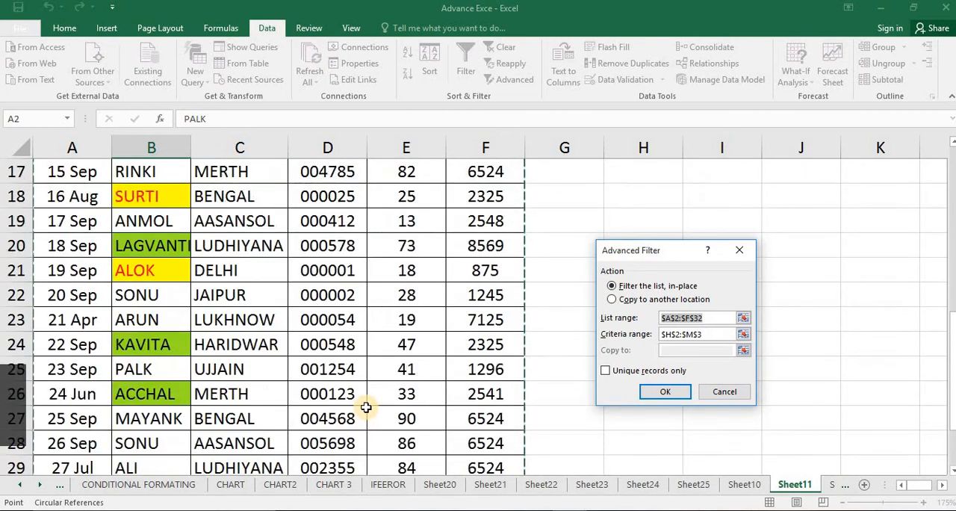
pyautogui.scroll(-3, 376, 400)
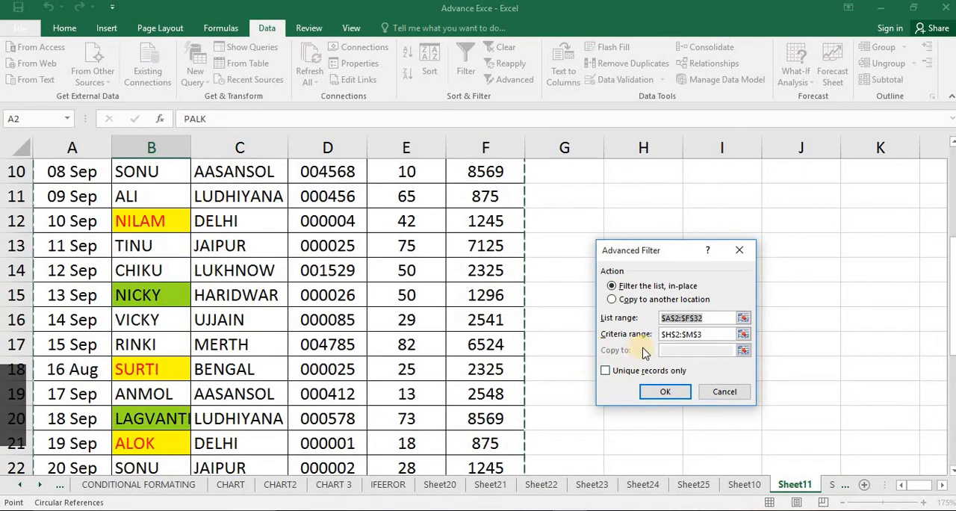
pyautogui.scroll(3, 612, 352)
pyautogui.moveTo(655, 252); pyautogui.dragTo(489, 252)
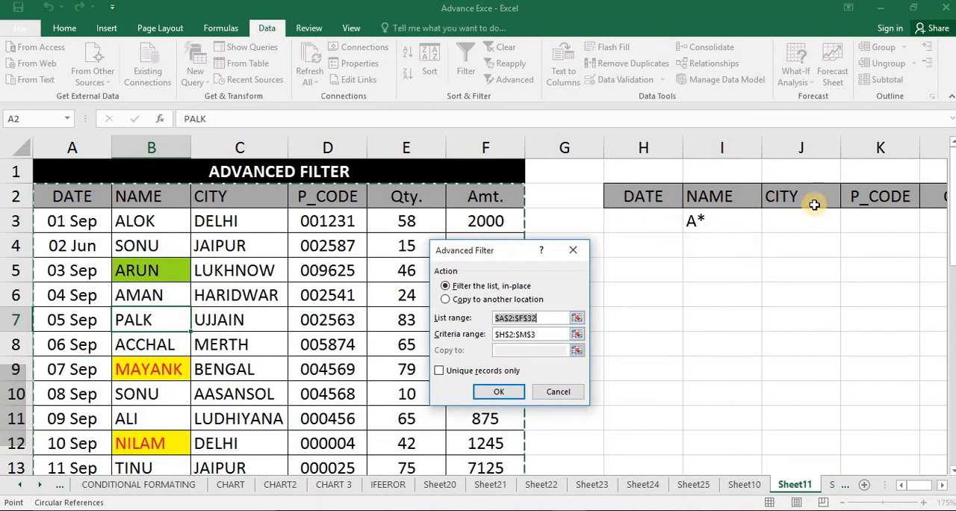
# Reselect H2:M3 as the criteria range and filter the list in place by the A* name criterion
pyautogui.click(551, 335)
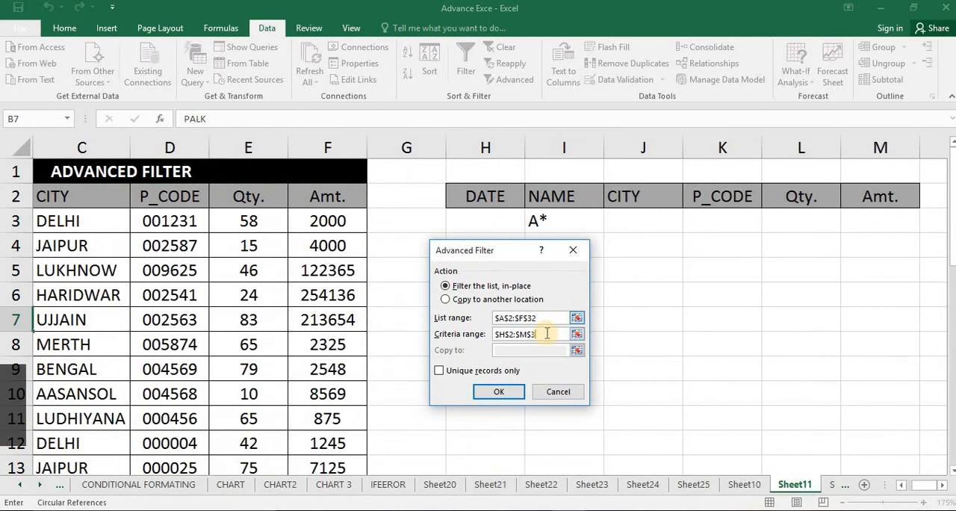
pyautogui.moveTo(546, 333); pyautogui.dragTo(439, 332)
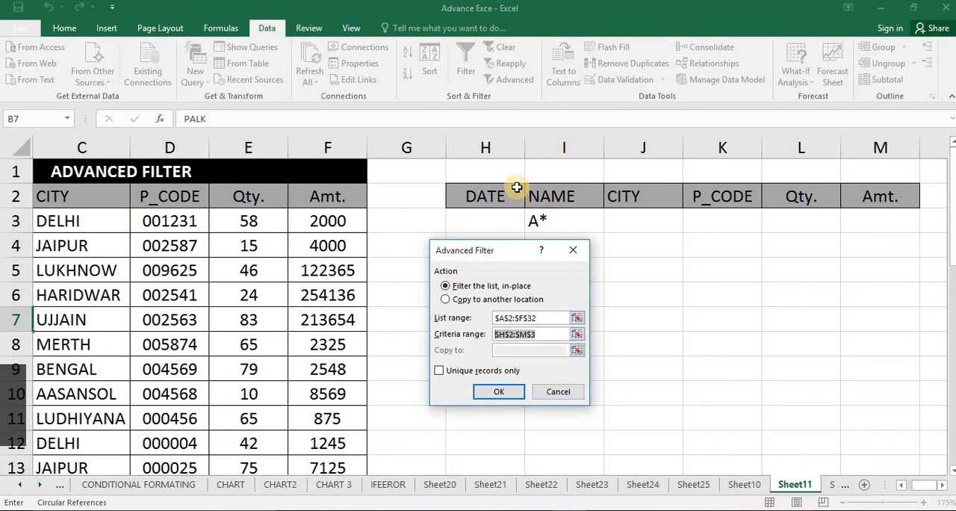
pyautogui.moveTo(496, 198); pyautogui.dragTo(874, 223)
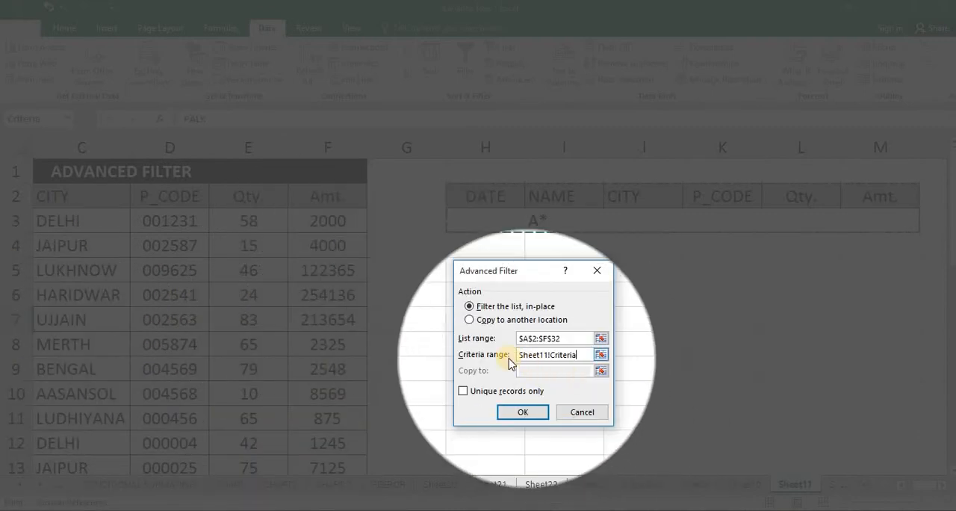
pyautogui.click(544, 355)
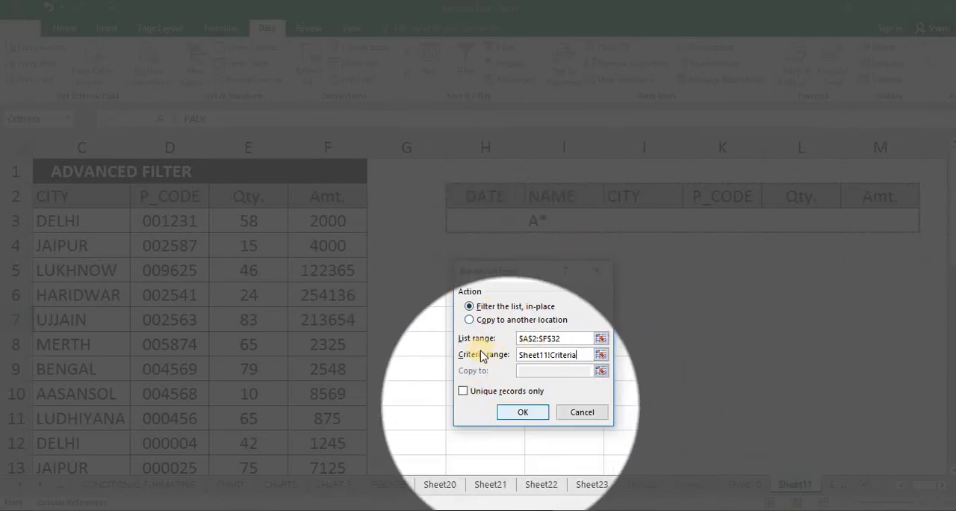
pyautogui.click(521, 416)
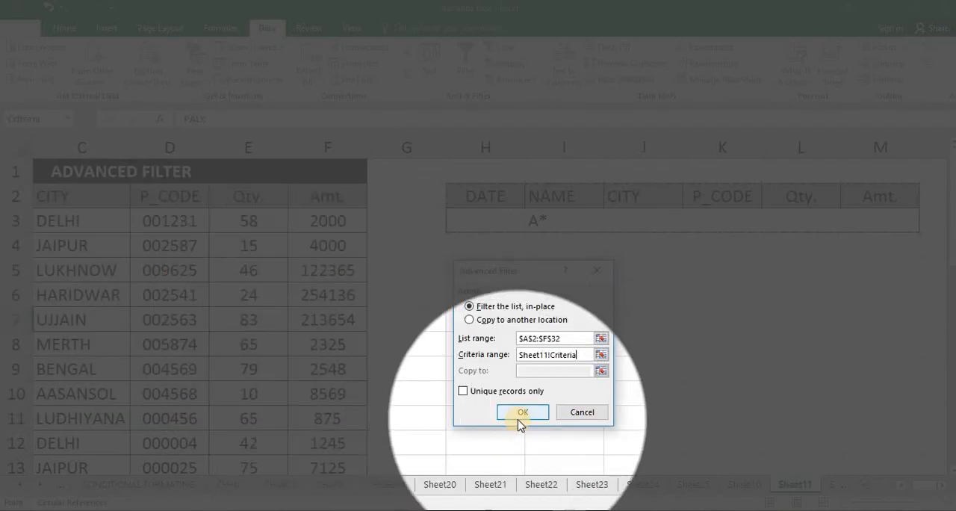
pyautogui.click(520, 416)
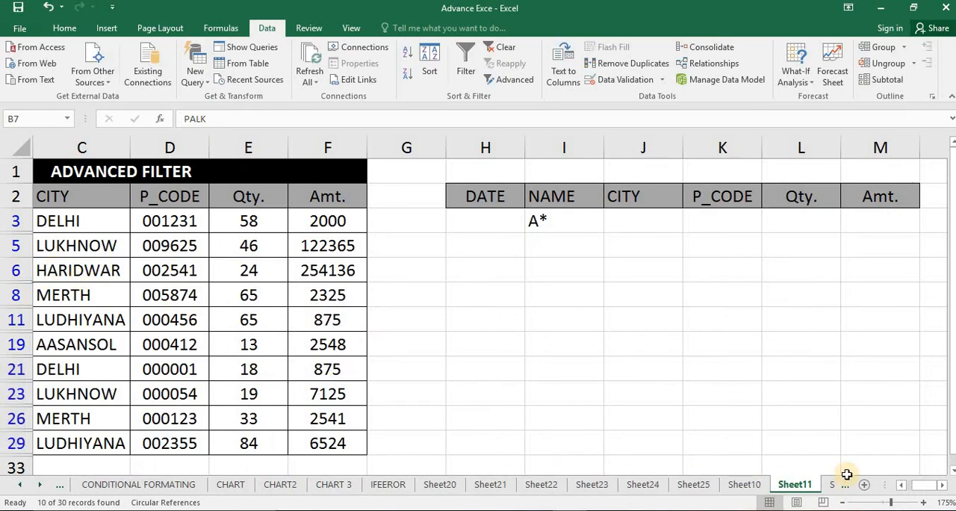
# Review the filtered names and replace the NAME criterion in I3 with the wildcard b*
pyautogui.moveTo(924, 489); pyautogui.dragTo(842, 484)
pyautogui.scroll(-2, 137, 319)
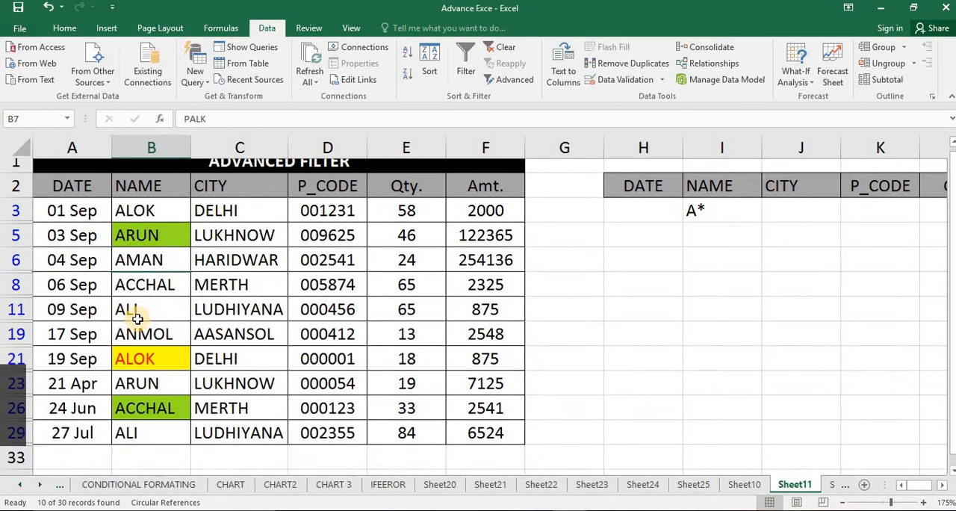
pyautogui.scroll(2, 138, 319)
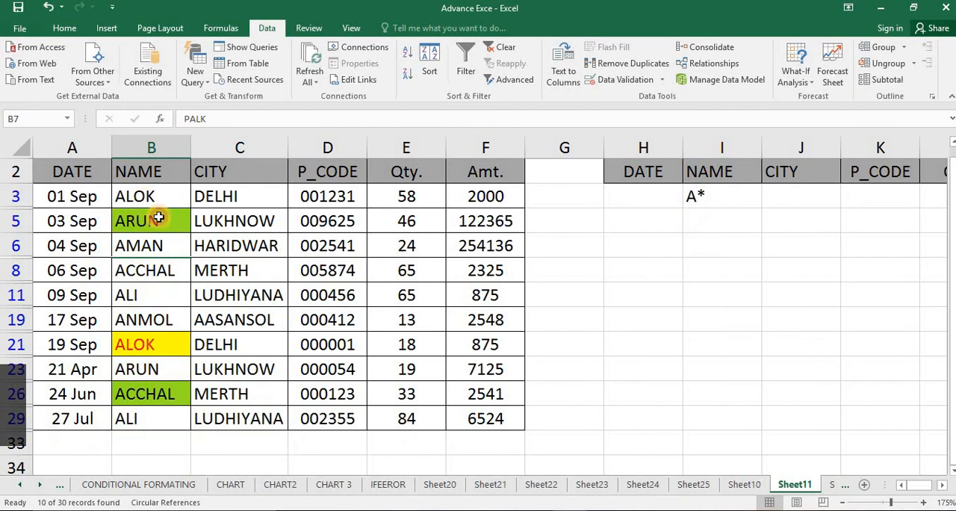
pyautogui.click(147, 197)
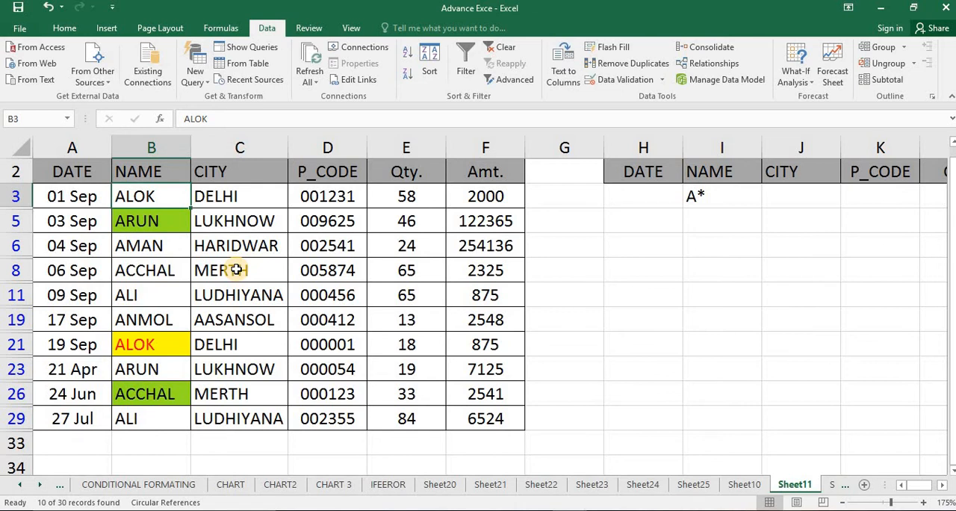
pyautogui.click(718, 207)
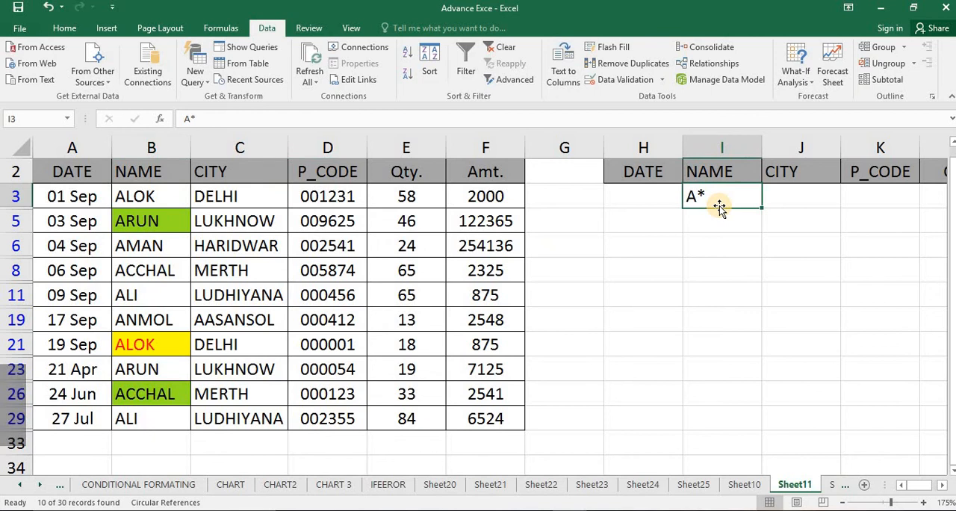
pyautogui.doubleClick(702, 196)
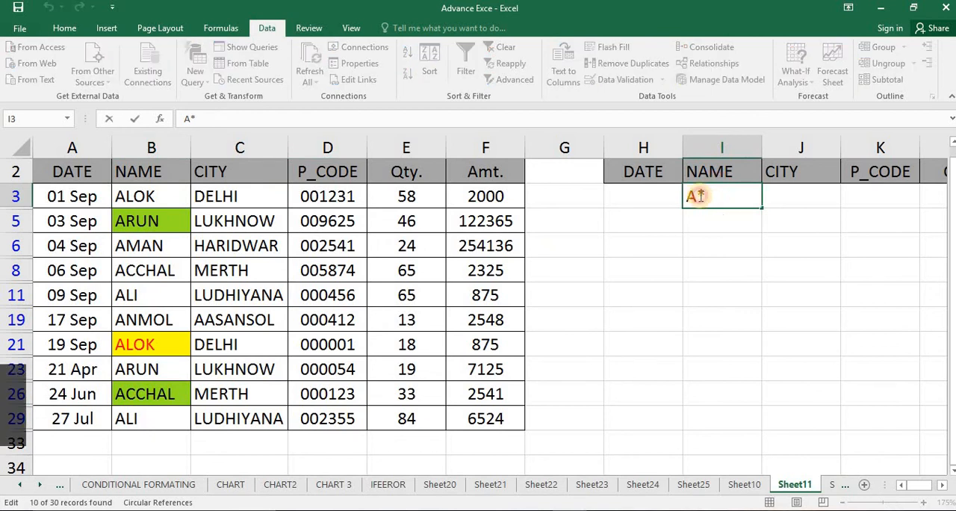
pyautogui.click(701, 196)
pyautogui.press('Return')
pyautogui.scroll(1, 403, 313)
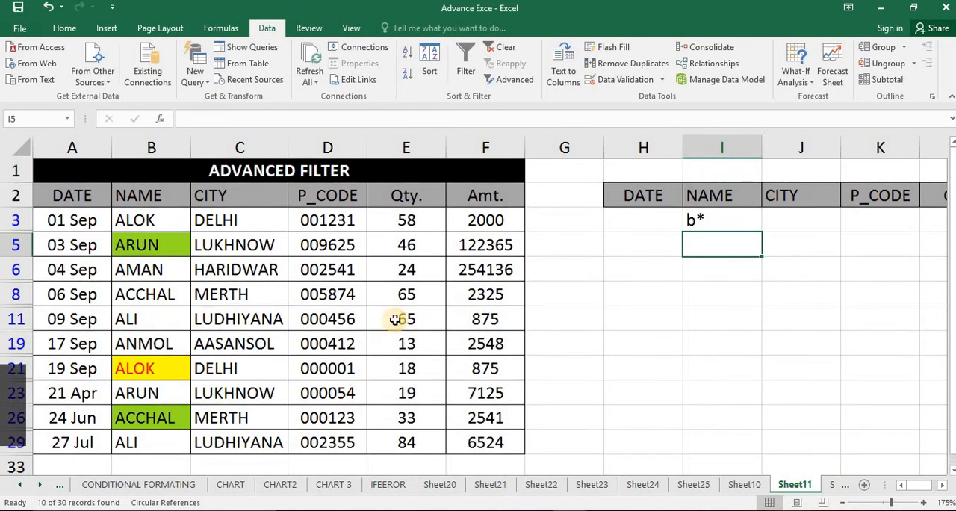
# Clear the filter from the table and look through the full NAME column
pyautogui.click(272, 315)
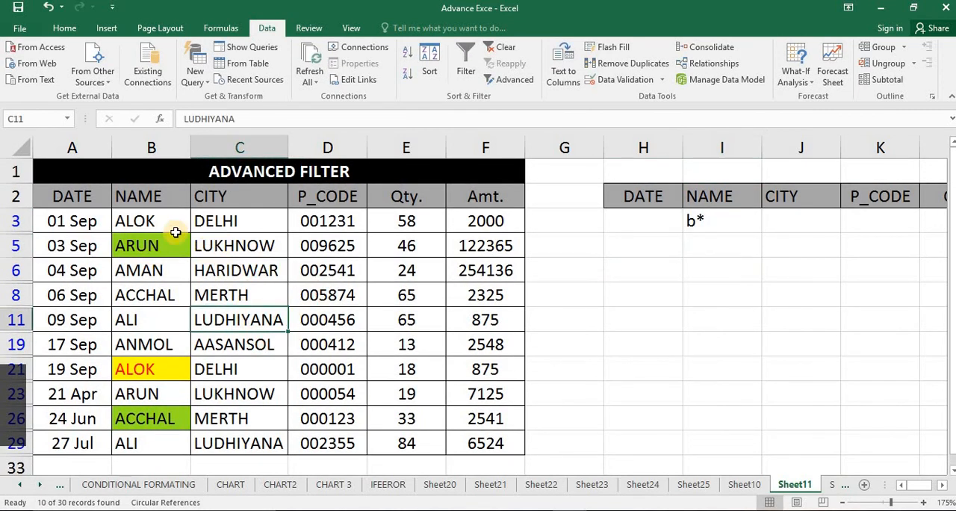
pyautogui.click(506, 47)
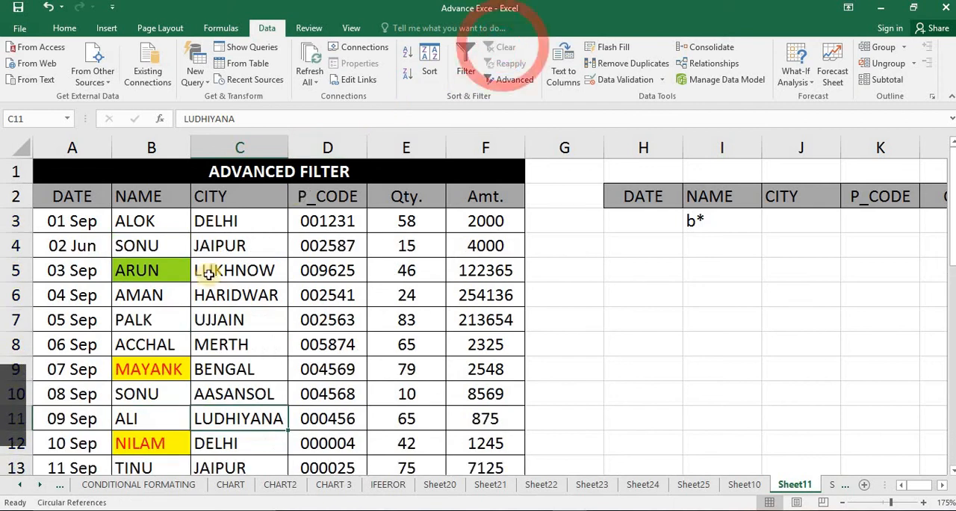
pyautogui.scroll(-5, 169, 389)
pyautogui.scroll(-2, 169, 394)
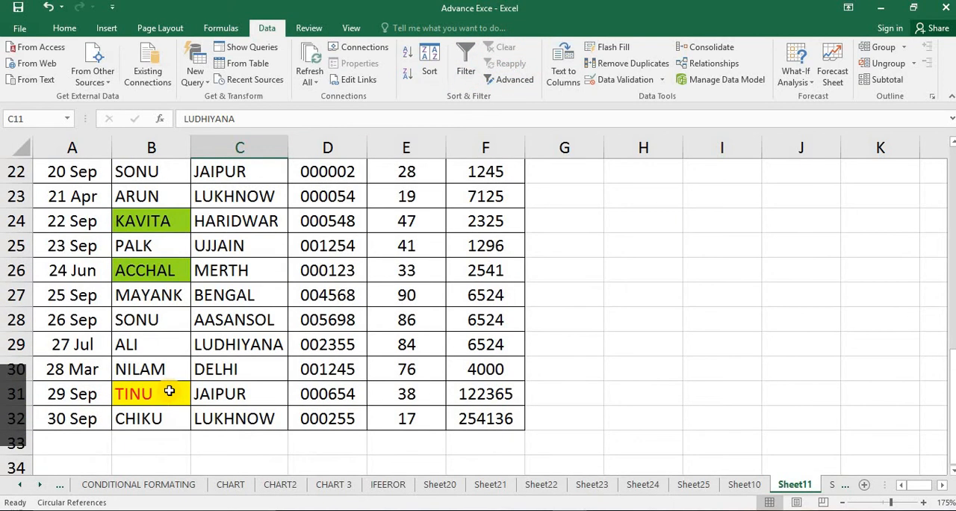
pyautogui.scroll(6, 166, 380)
pyautogui.scroll(1, 166, 361)
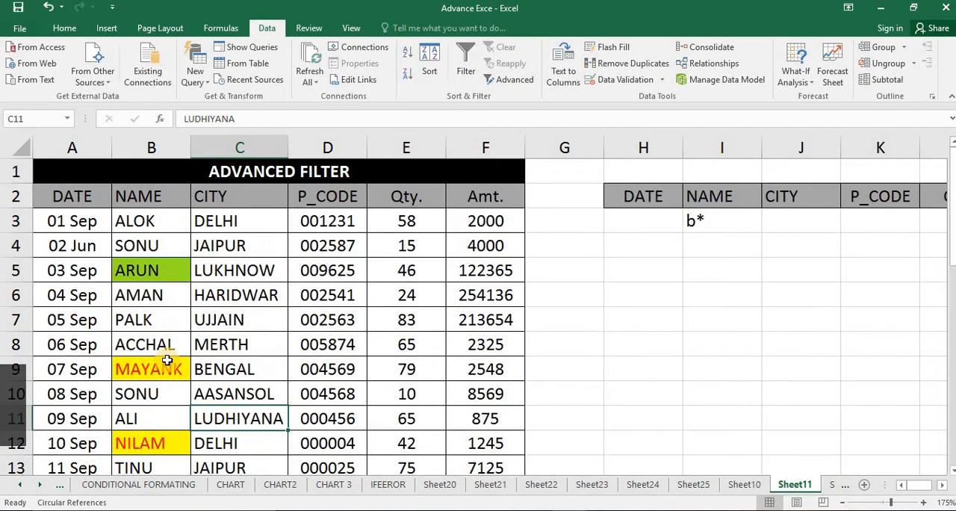
pyautogui.scroll(-3, 162, 343)
pyautogui.scroll(3, 536, 272)
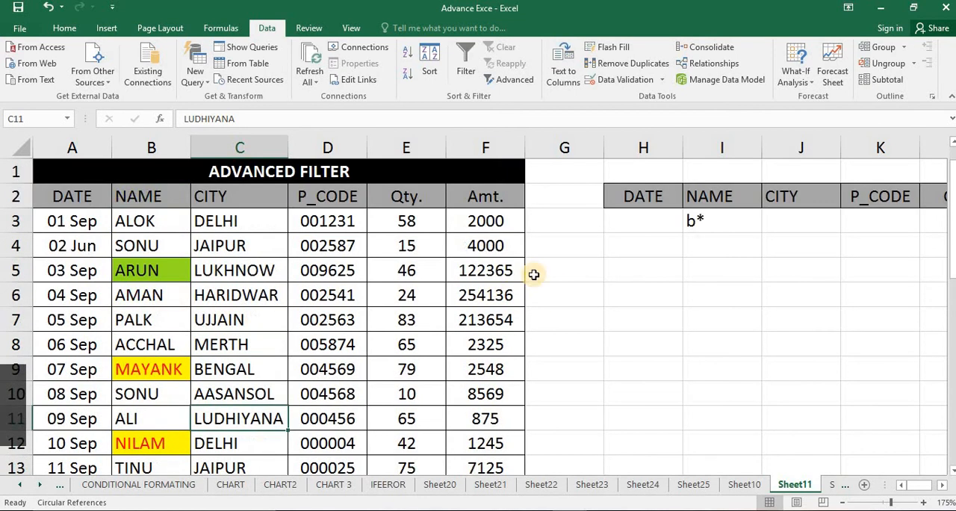
# Replace the name in B7 with a different one starting with S
pyautogui.click(184, 327)
pyautogui.write('S')
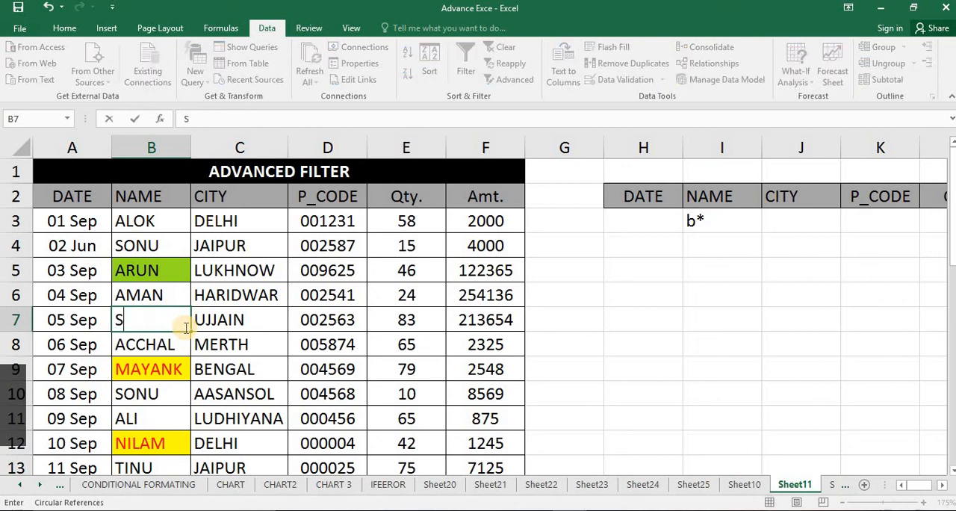
pyautogui.write('ONAM')
pyautogui.press('Return')
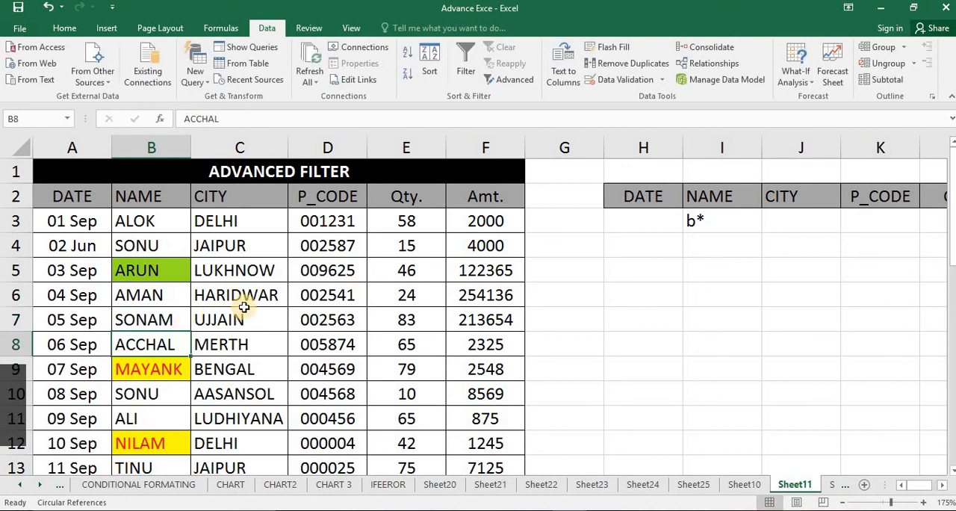
# Replace the NAME criterion in I3 with the wildcard S*
pyautogui.doubleClick(703, 217)
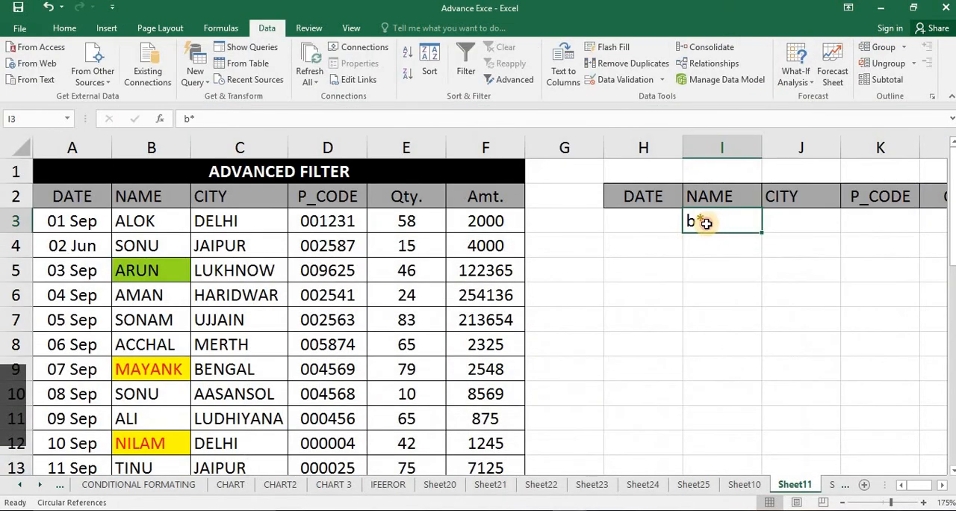
pyautogui.doubleClick(700, 221)
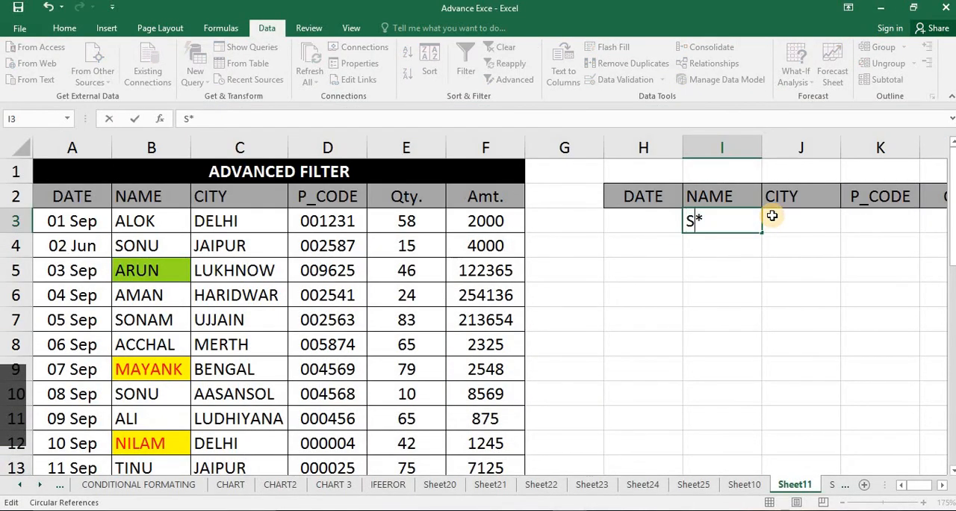
pyautogui.press('Return')
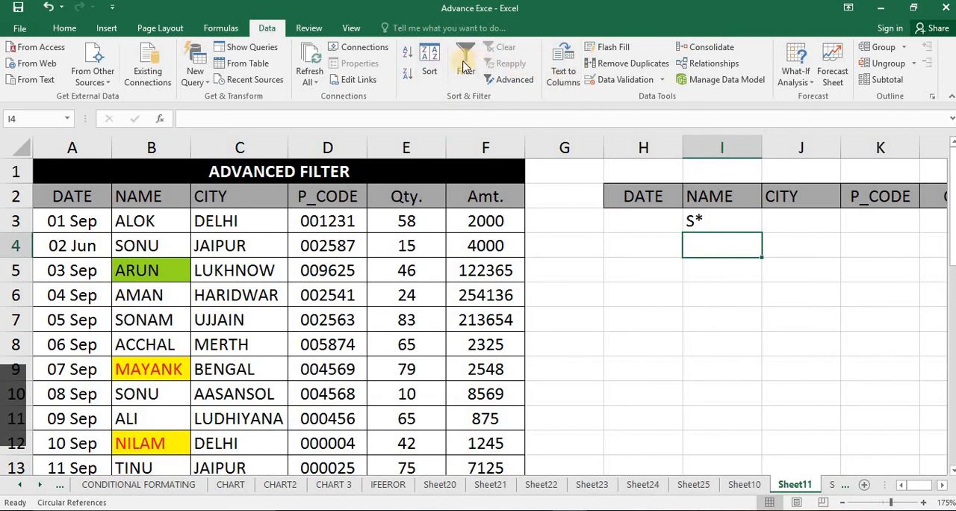
pyautogui.click(464, 67)
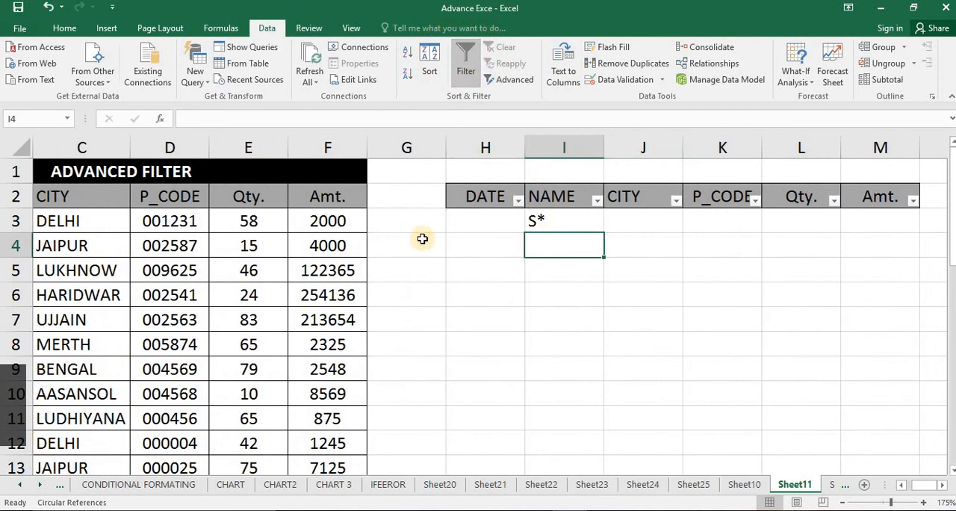
pyautogui.click(422, 238)
pyautogui.click(514, 77)
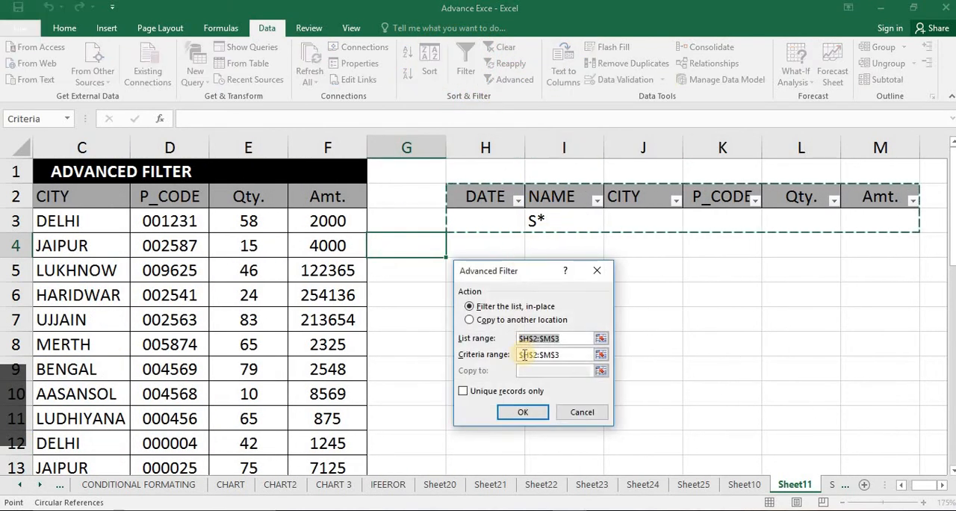
pyautogui.click(571, 411)
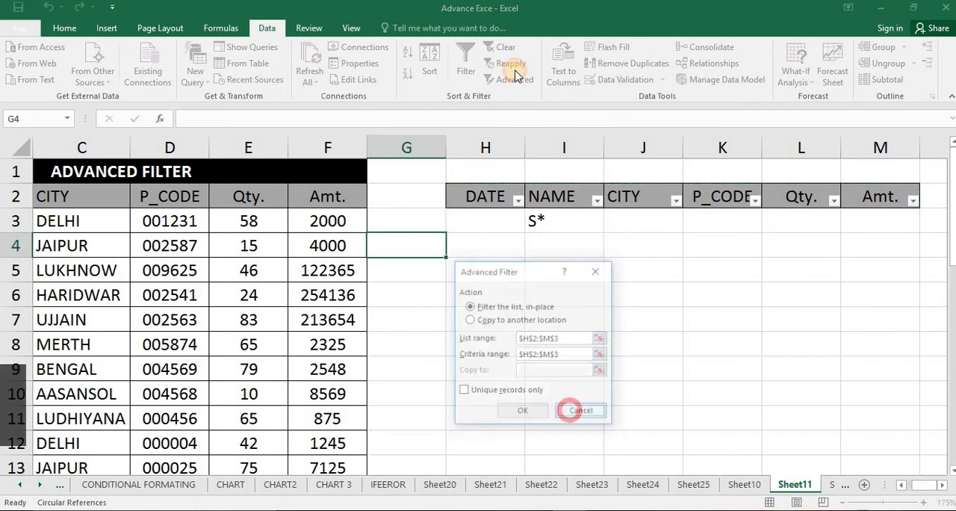
pyautogui.click(465, 67)
# Try to apply the Advanced Filter in place with H2:M3 as both the list range and the criteria range
pyautogui.click(314, 217)
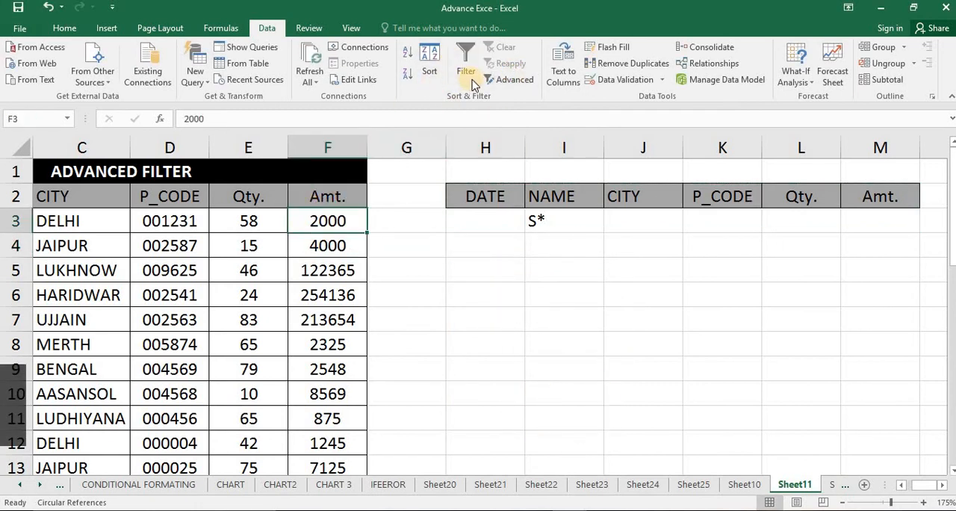
pyautogui.click(514, 79)
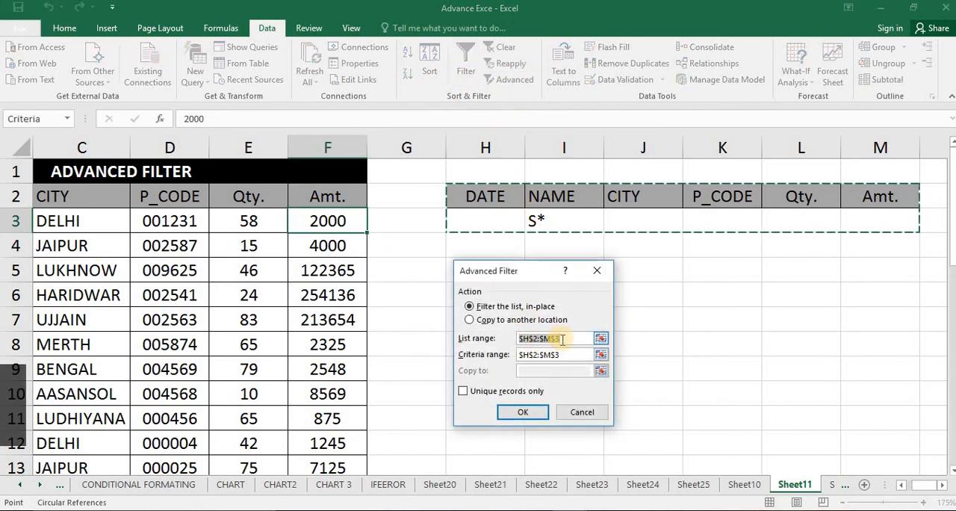
pyautogui.click(524, 414)
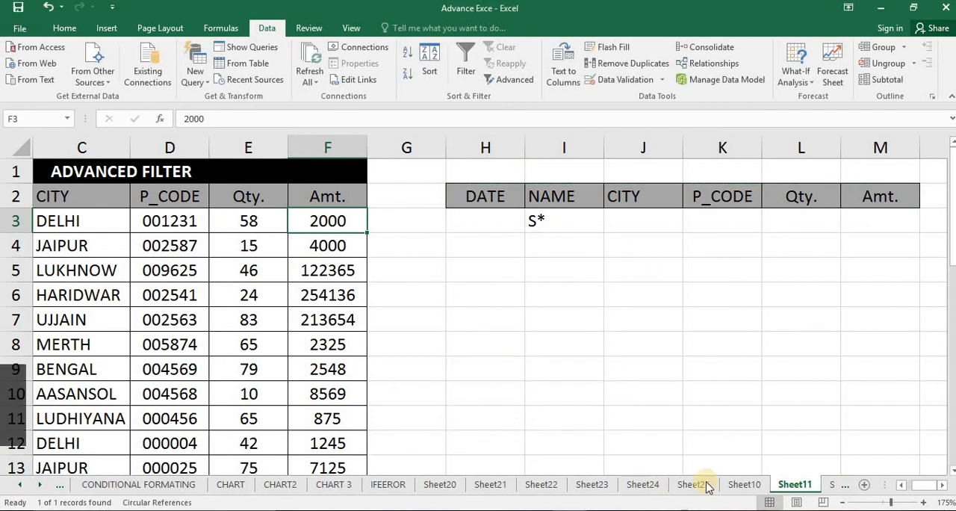
# Start an Advanced Filter, empty both range fields, and set the list range to A2:F32
pyautogui.moveTo(920, 486); pyautogui.dragTo(889, 487)
pyautogui.click(499, 80)
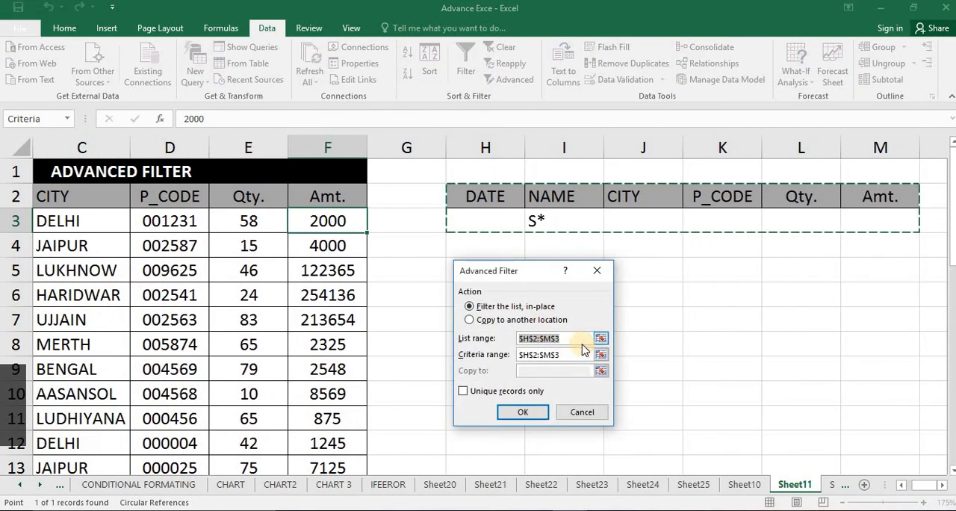
pyautogui.press('BackSpace')
pyautogui.click(471, 354)
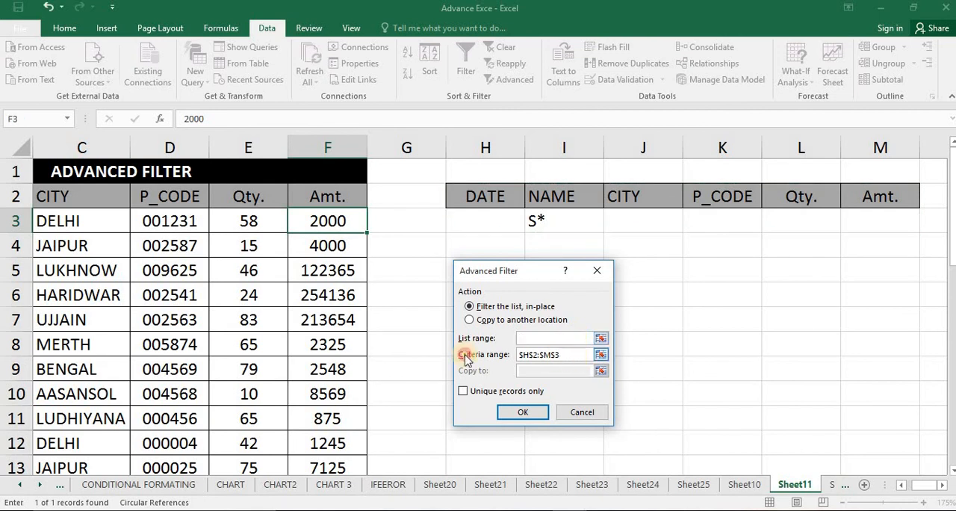
pyautogui.press('BackSpace')
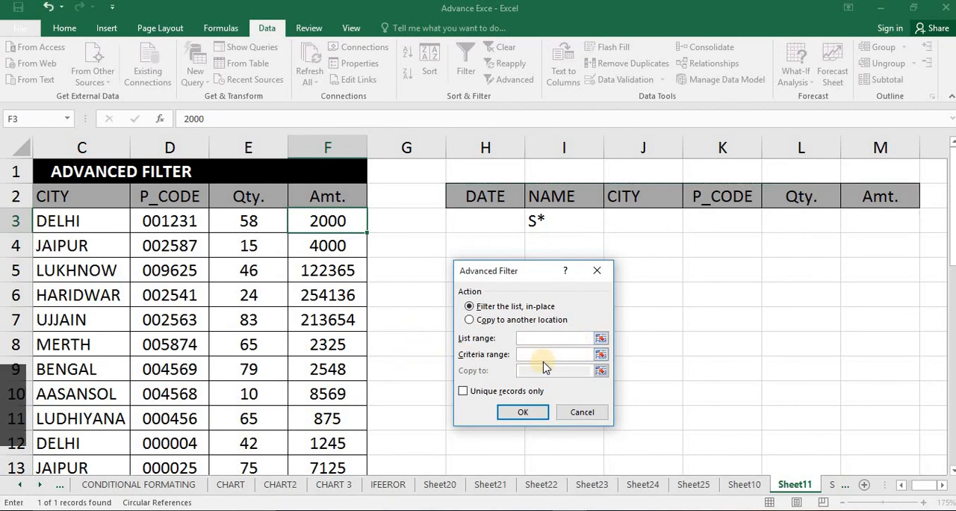
pyautogui.click(600, 337)
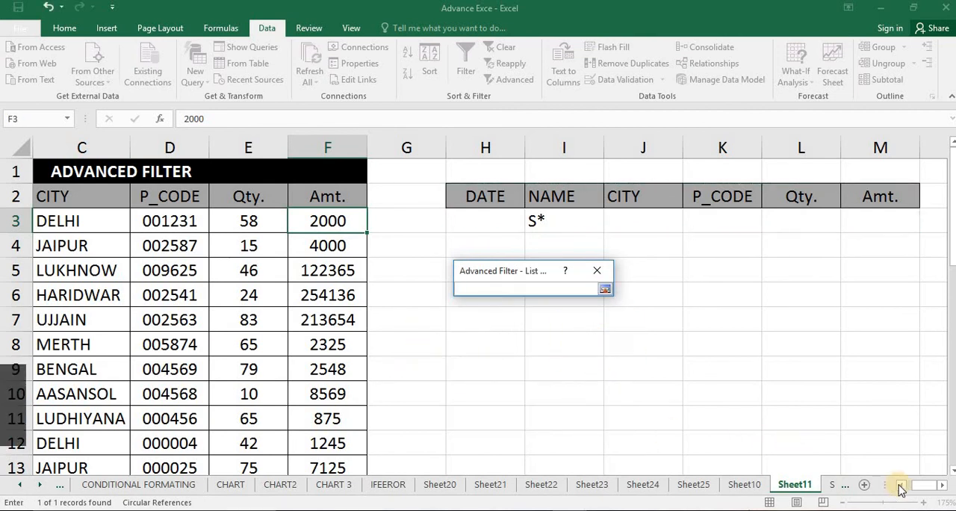
pyautogui.moveTo(919, 486); pyautogui.dragTo(901, 486)
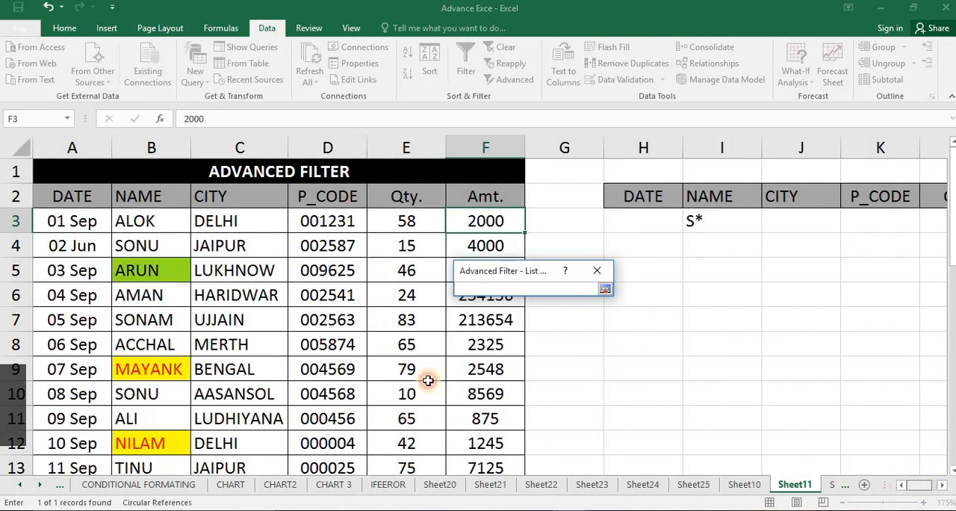
pyautogui.click(76, 200)
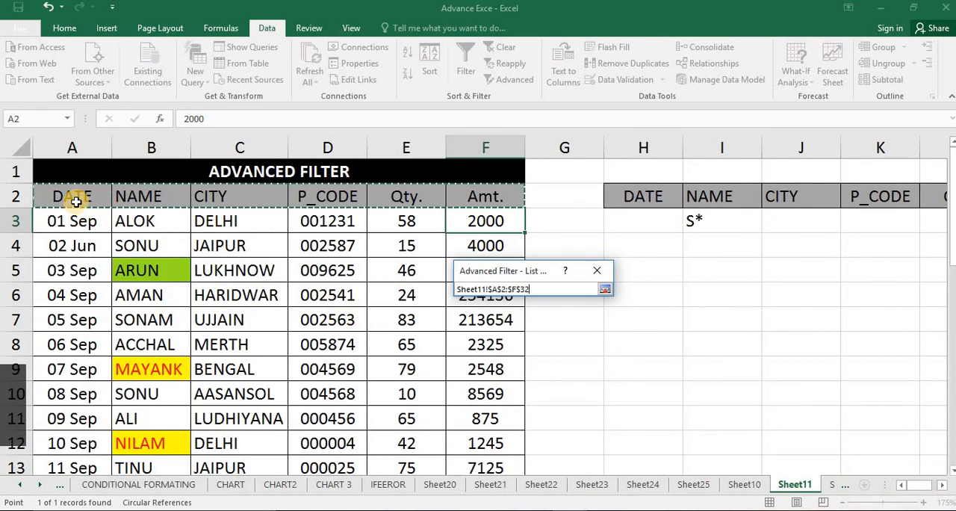
pyautogui.hotkey('ctrl', 'shift', 'Down')
pyautogui.press('Return')
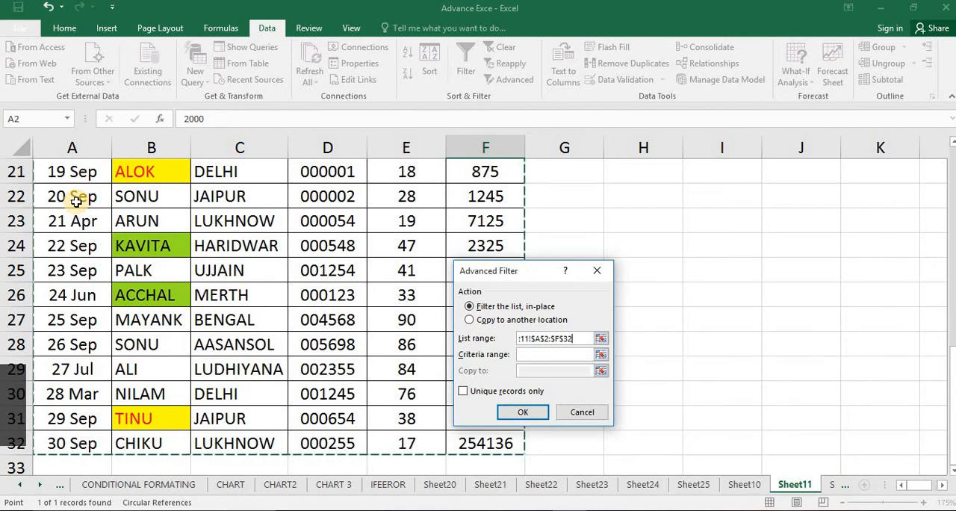
# Set the criteria range to H2:M3 and apply the Advanced Filter in place for names matching S*
pyautogui.click(600, 354)
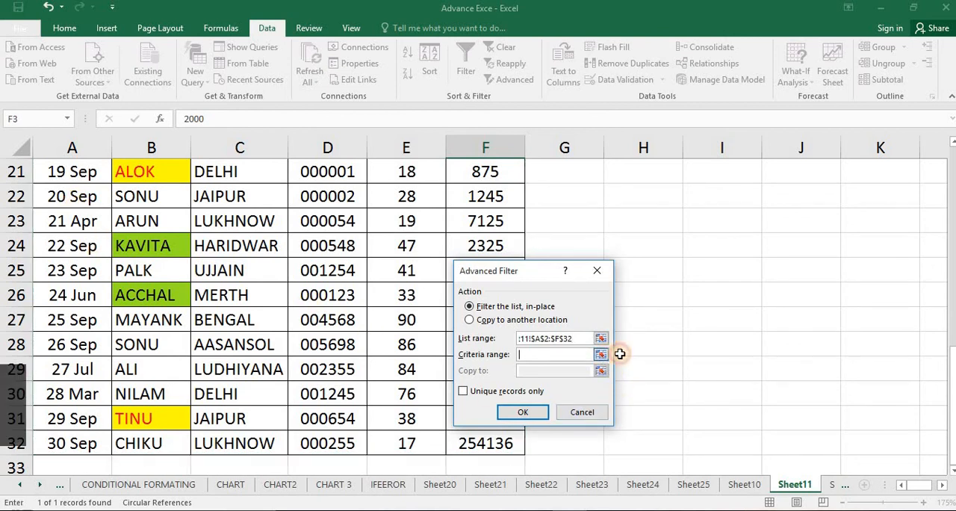
pyautogui.scroll(7, 672, 231)
pyautogui.moveTo(660, 197); pyautogui.dragTo(887, 217)
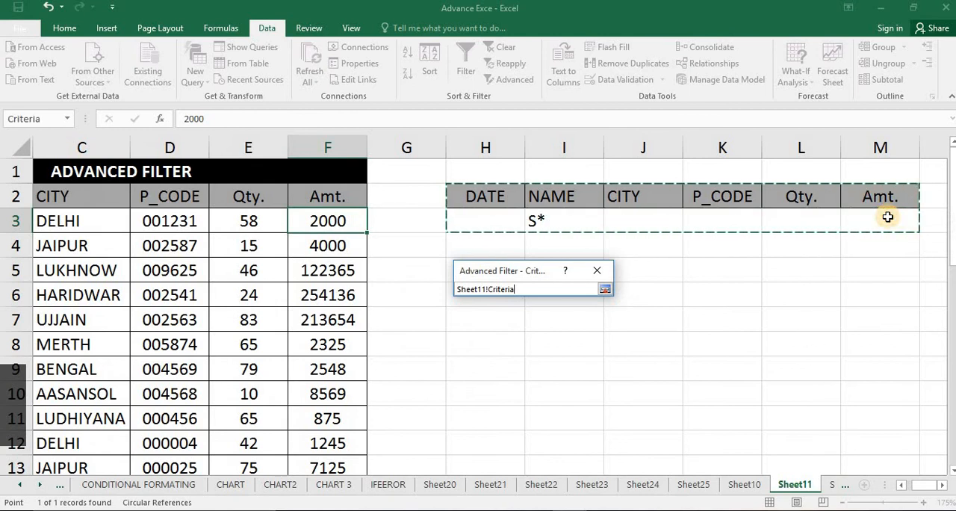
pyautogui.press('Return')
pyautogui.click(536, 411)
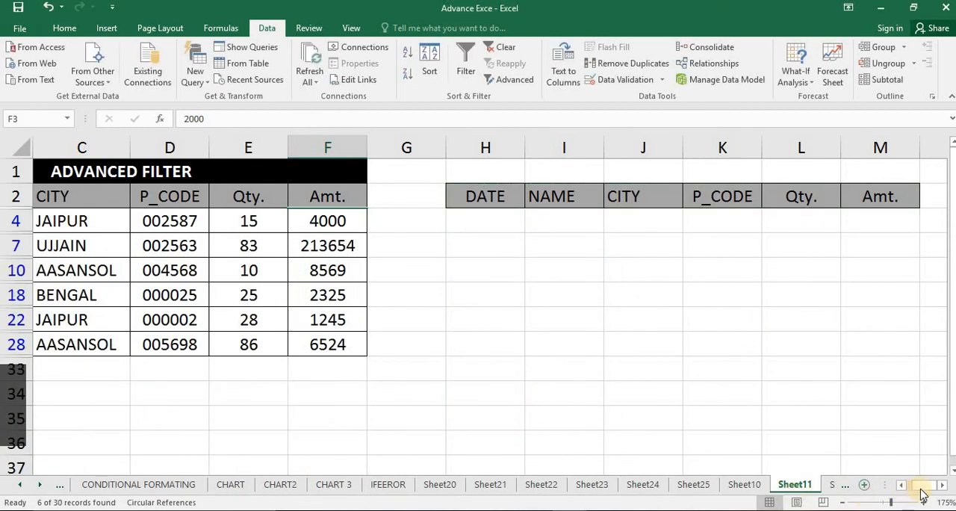
pyautogui.moveTo(921, 489); pyautogui.dragTo(862, 484)
pyautogui.click(157, 261)
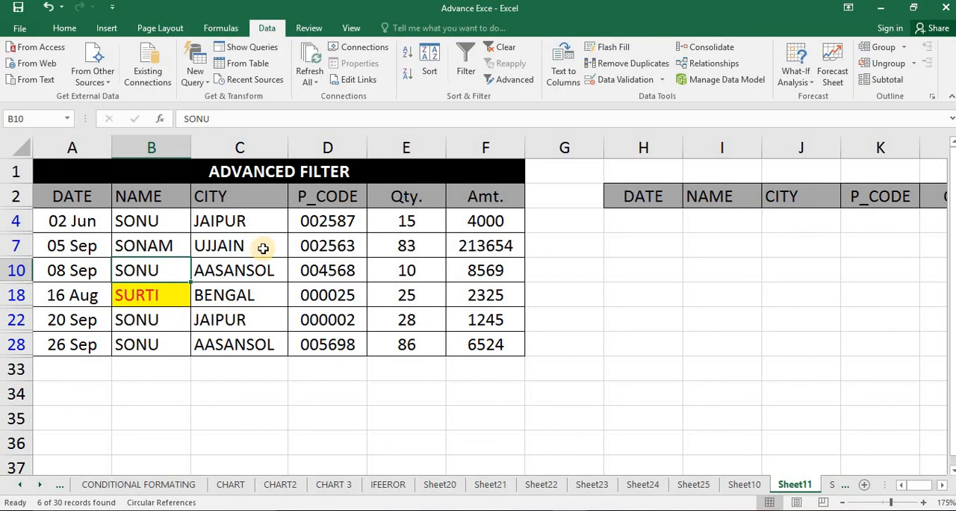
# Clear the filter and enter the wildcard criterion J* under CITY in J3
pyautogui.click(507, 50)
pyautogui.click(788, 221)
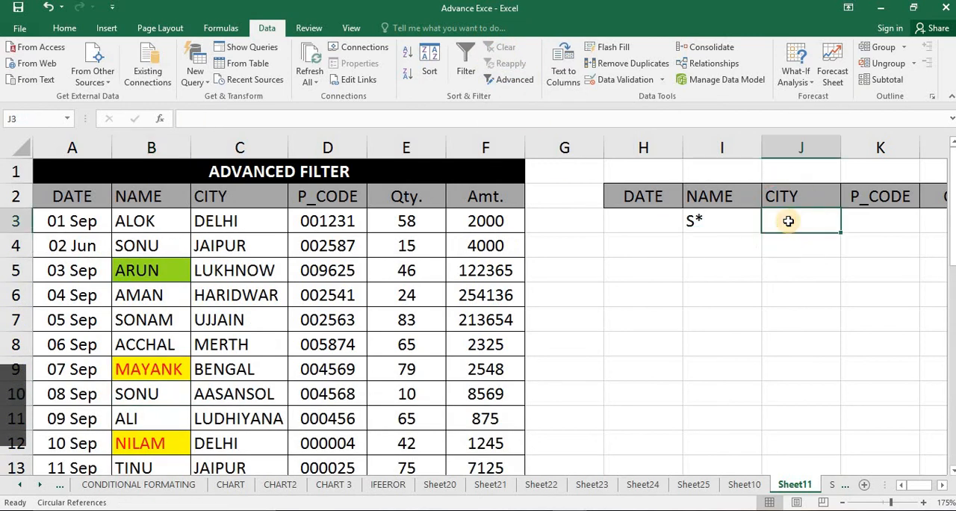
pyautogui.write('J*')
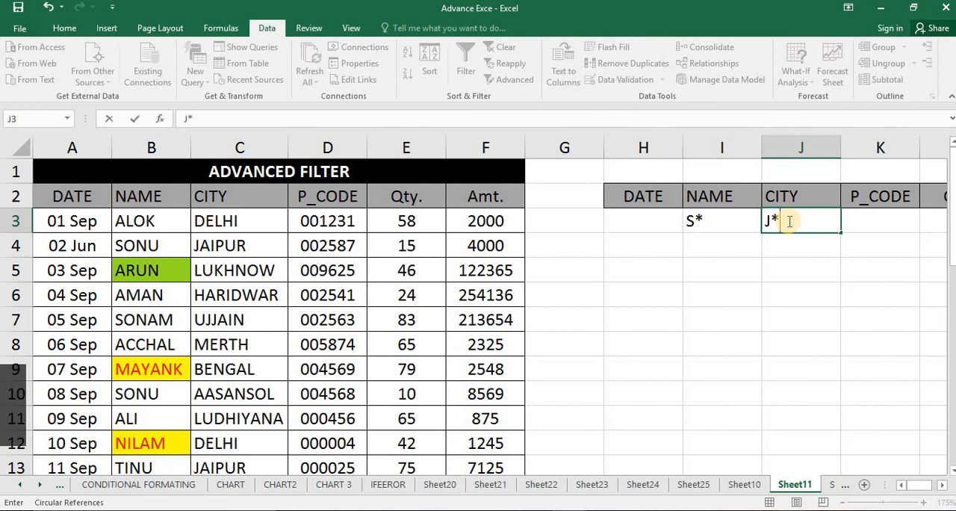
pyautogui.press('Return')
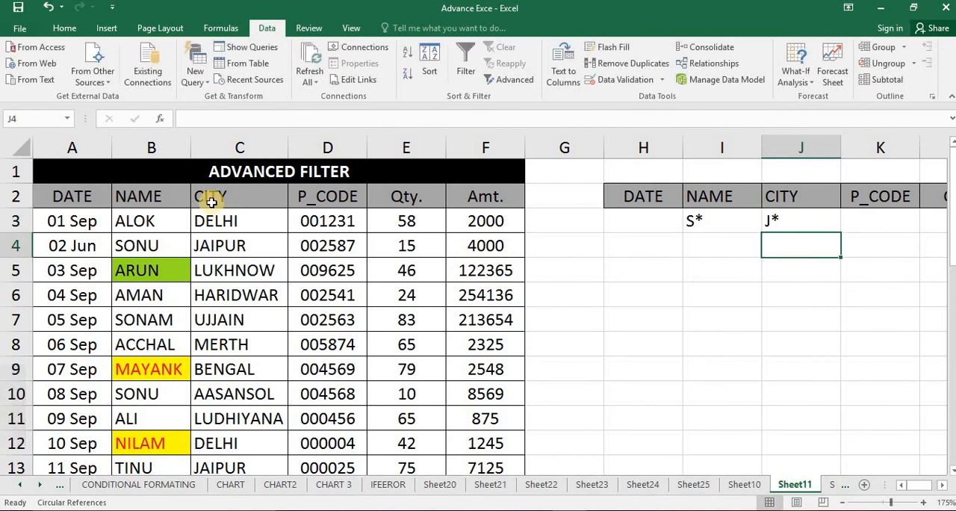
# Start another Advanced Filter and replace its list range with A2:F32
pyautogui.click(495, 81)
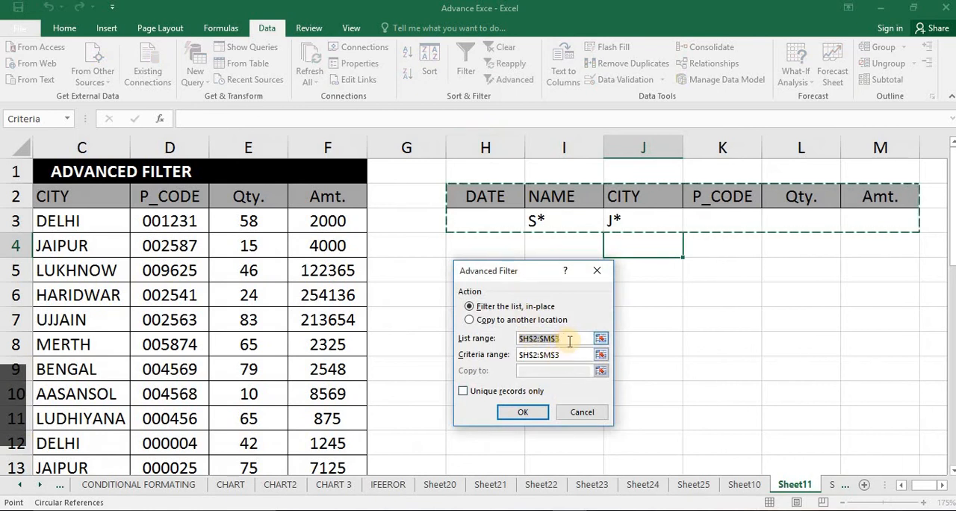
pyautogui.click(569, 340)
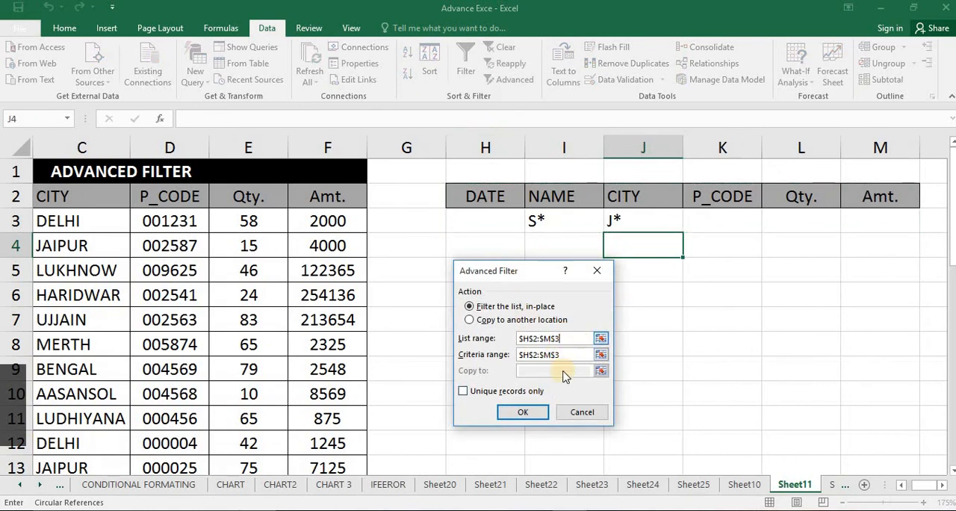
pyautogui.click(463, 338)
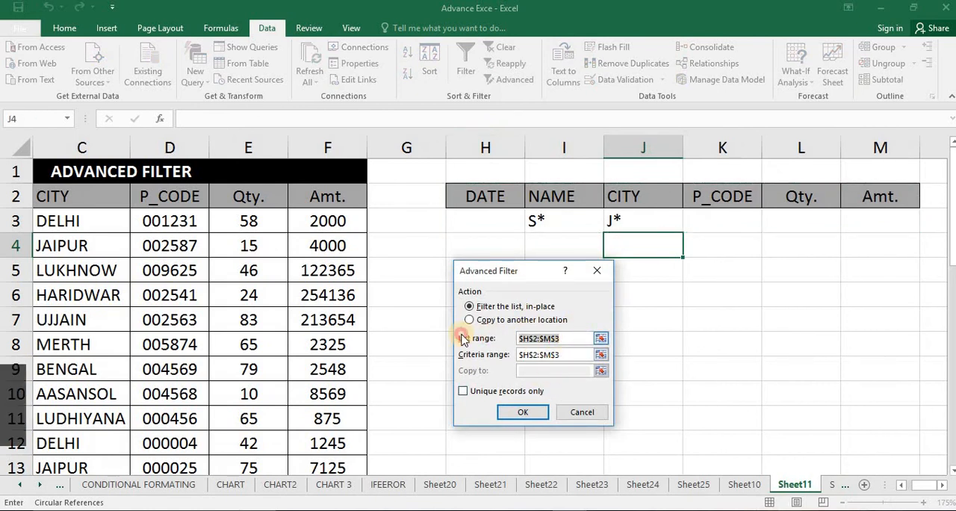
pyautogui.press('BackSpace')
pyautogui.click(336, 200)
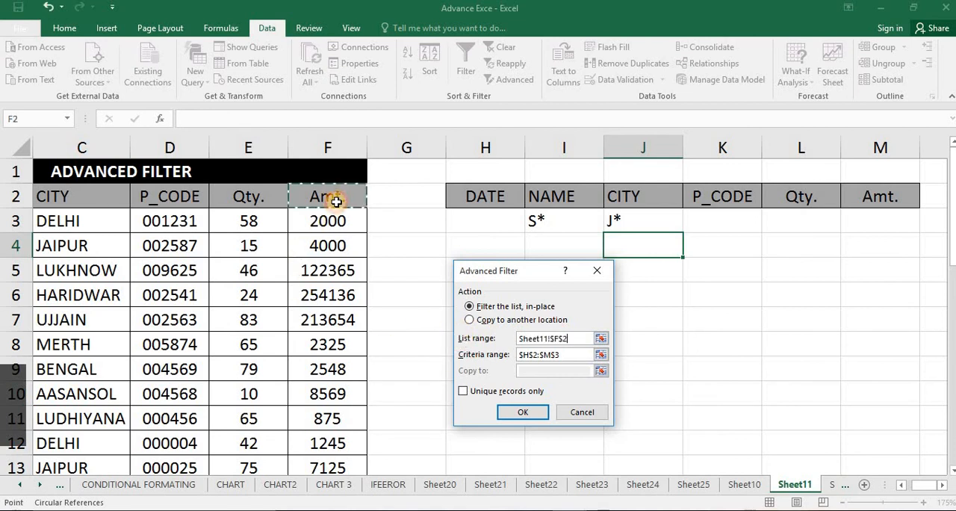
pyautogui.hotkey('ctrl', 'shift', 'Left')
pyautogui.hotkey('ctrl', 'shift', 'Down')
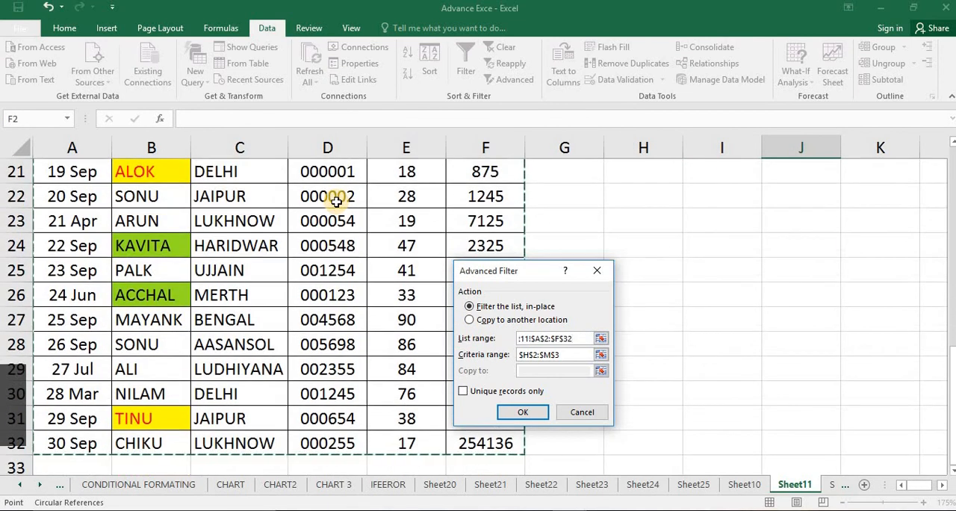
# Reselect H2:M3 as the criteria range and filter the list in place by S* names and J* cities
pyautogui.click(601, 354)
pyautogui.scroll(1, 556, 220)
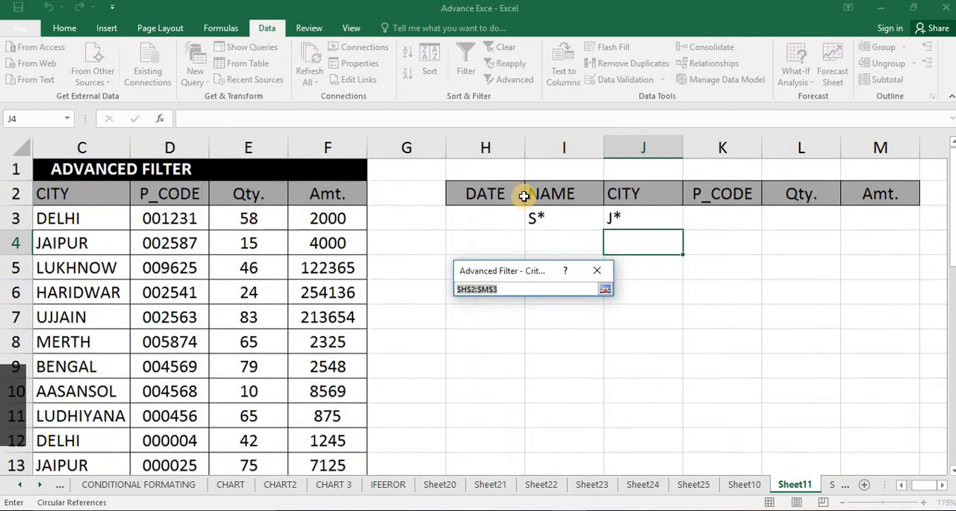
pyautogui.moveTo(522, 195); pyautogui.dragTo(896, 218)
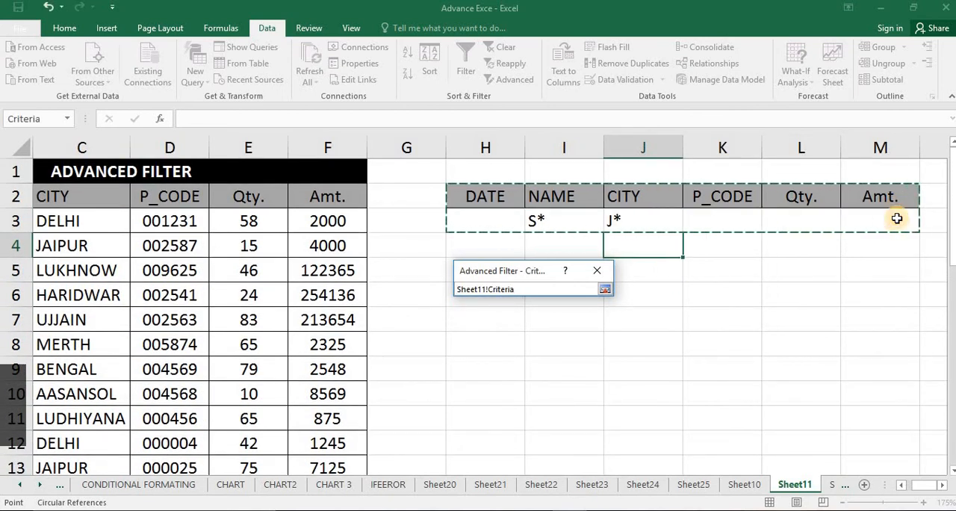
pyautogui.press('Return')
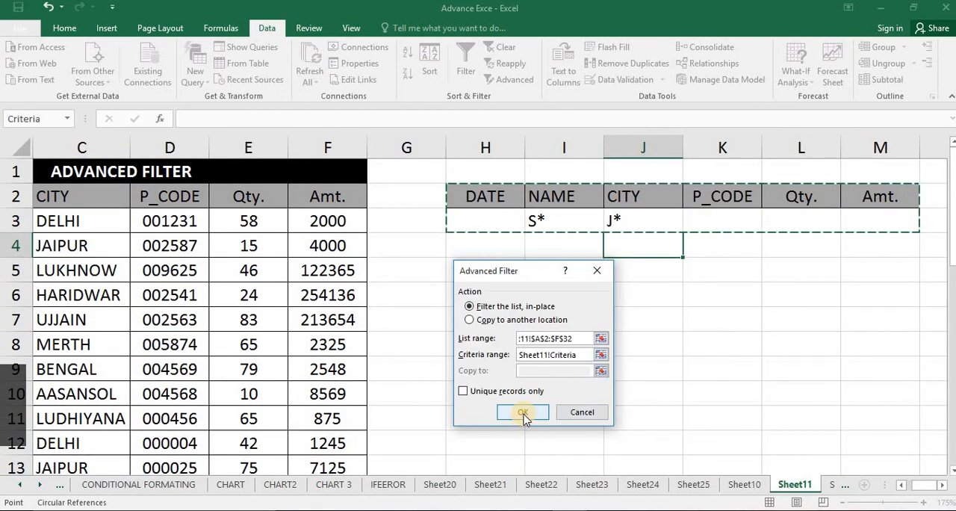
pyautogui.click(523, 412)
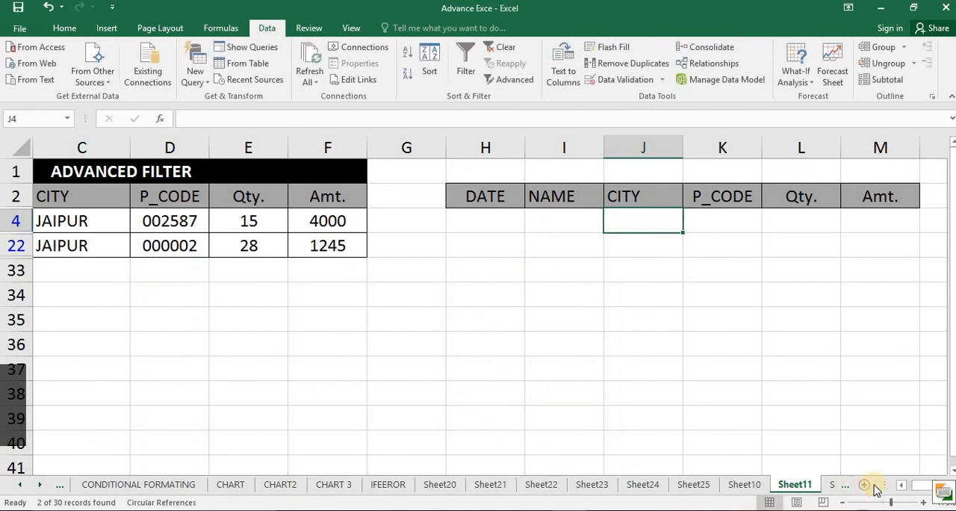
# Review the NAME and CITY values of the filtered rows and clear the filter from the table
pyautogui.click(904, 485)
pyautogui.click(903, 486)
pyautogui.click(246, 317)
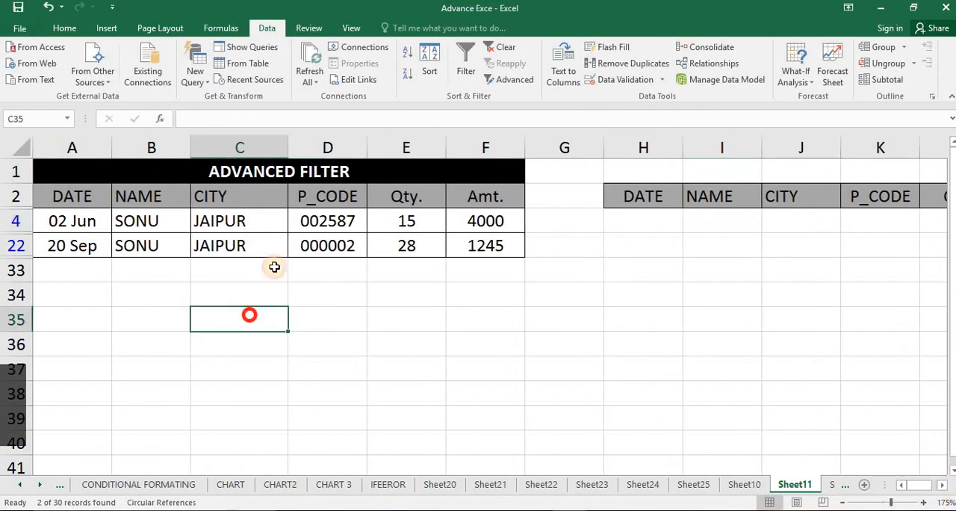
pyautogui.click(172, 243)
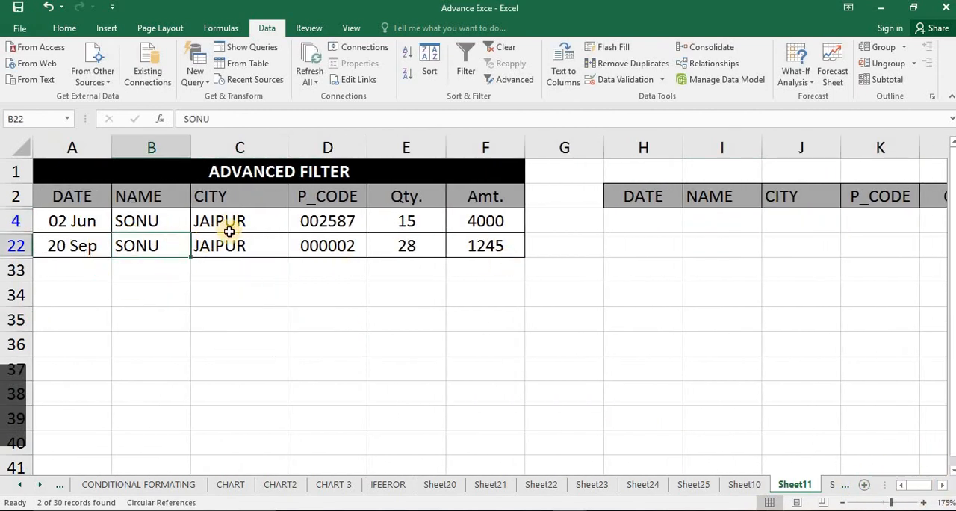
pyautogui.moveTo(224, 220); pyautogui.dragTo(230, 246)
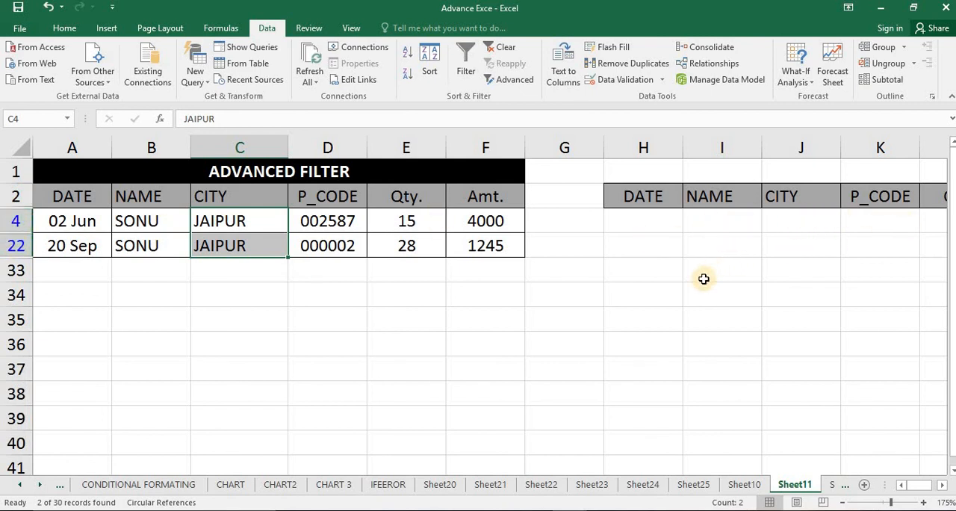
pyautogui.click(501, 54)
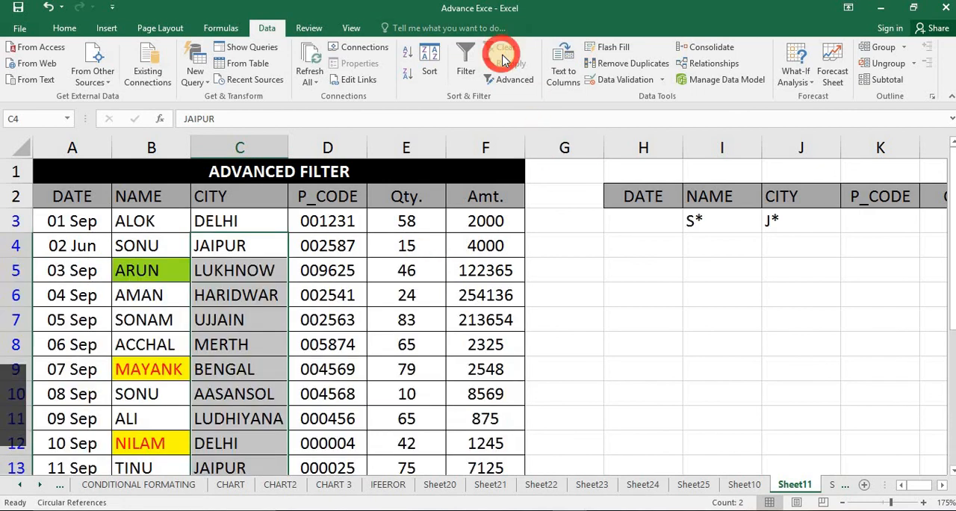
pyautogui.click(575, 317)
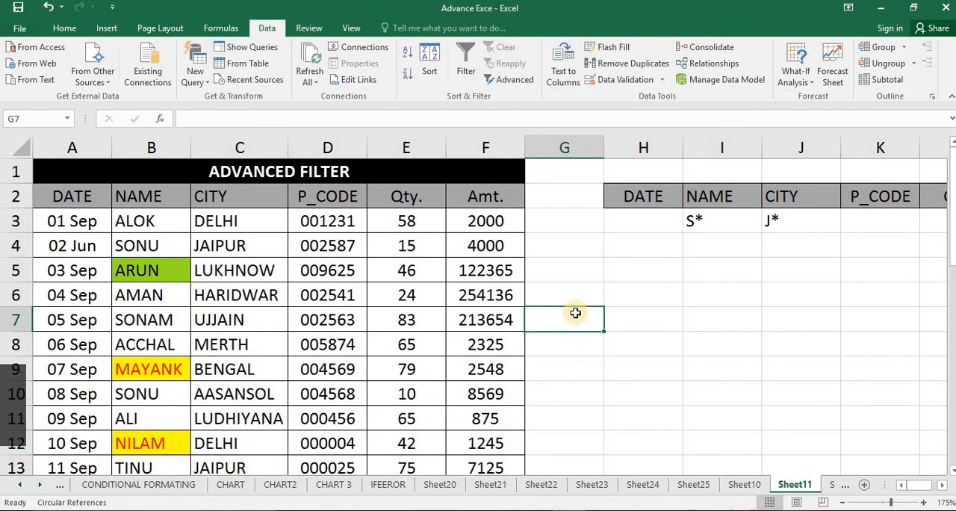